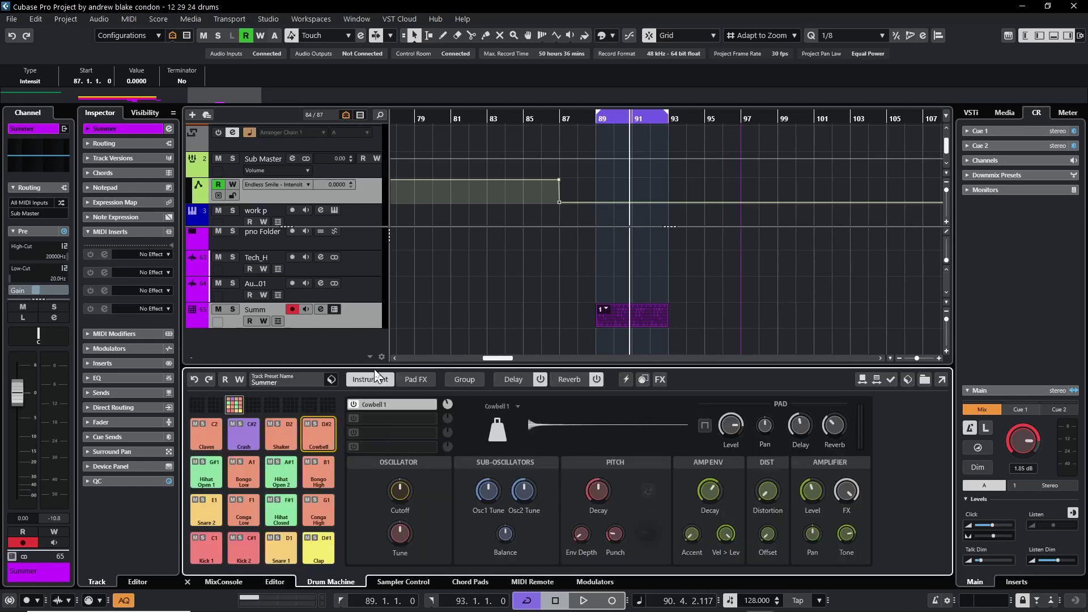
Switch the Drum Machine to its Group overview of all pads and play the loop briefly.
click(464, 380)
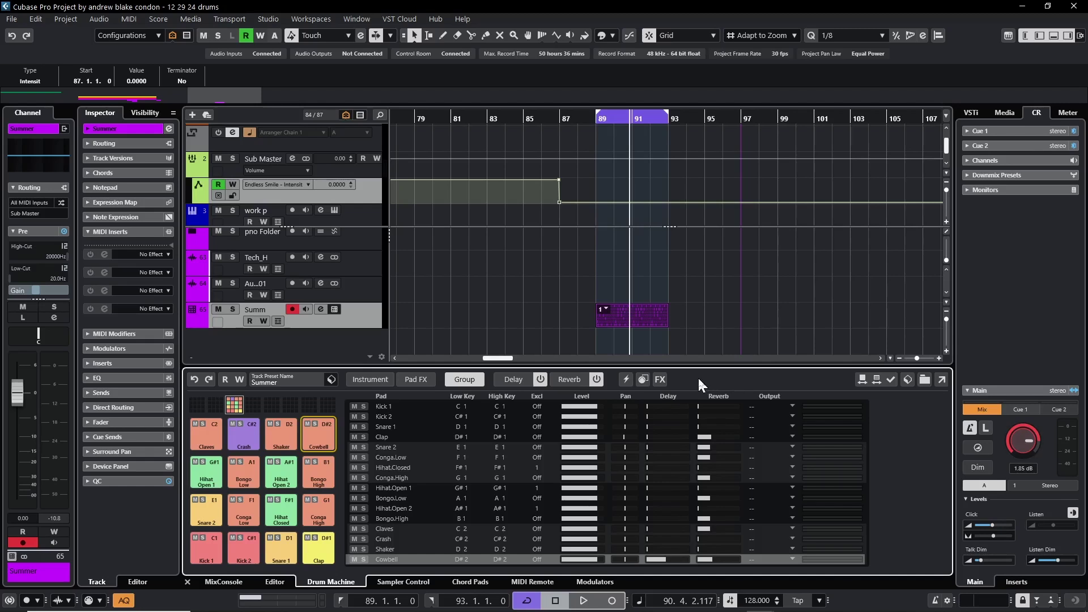
key(space)
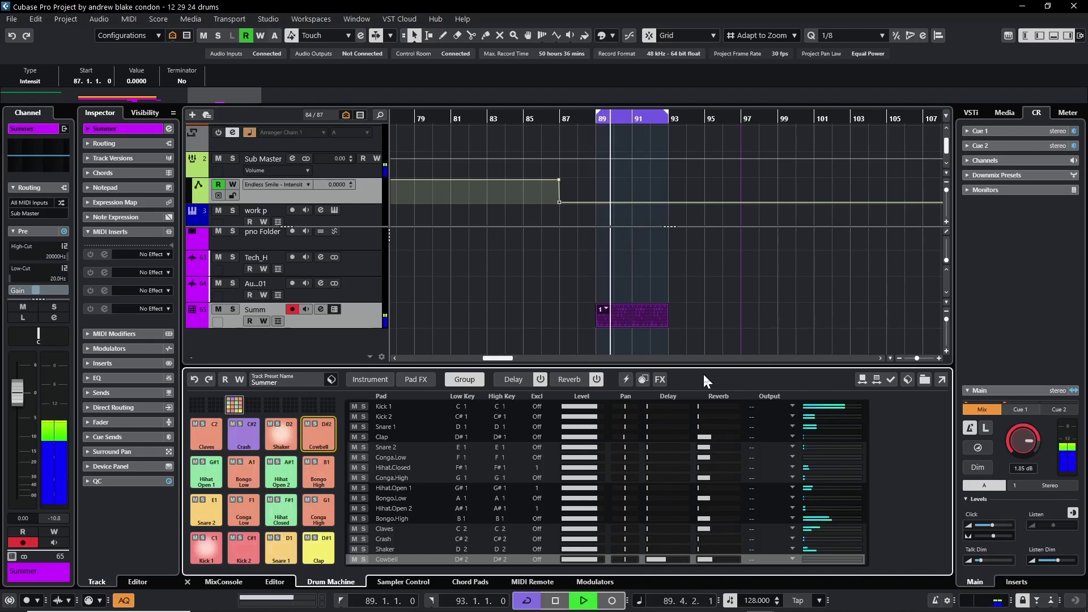
key(space)
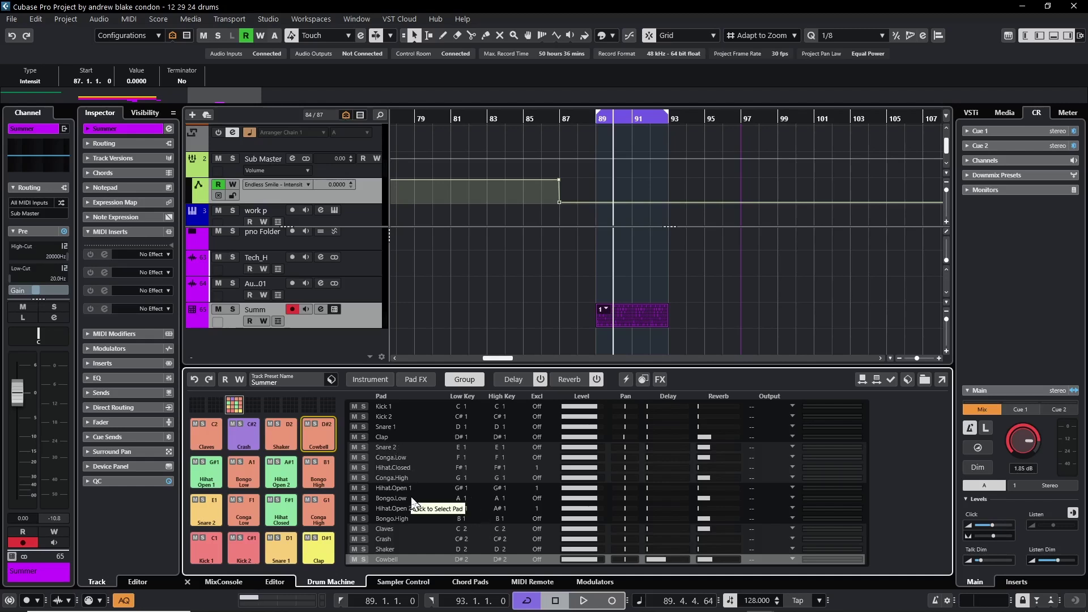
Solo the Conga Low, Conga High, Bongo Low and Bongo High pads and play the loop to audition them.
click(363, 478)
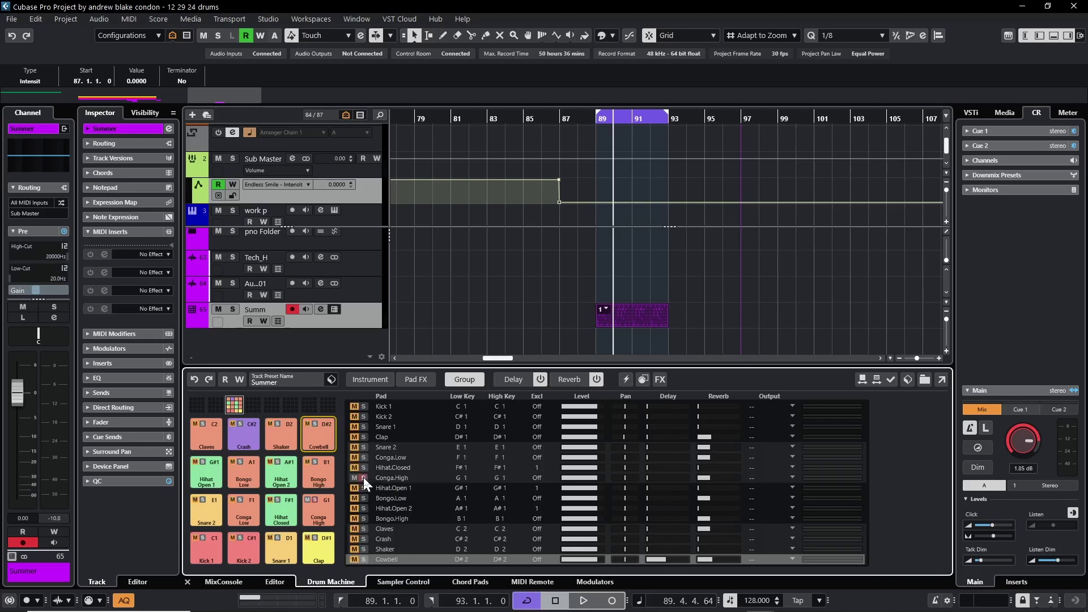
click(363, 458)
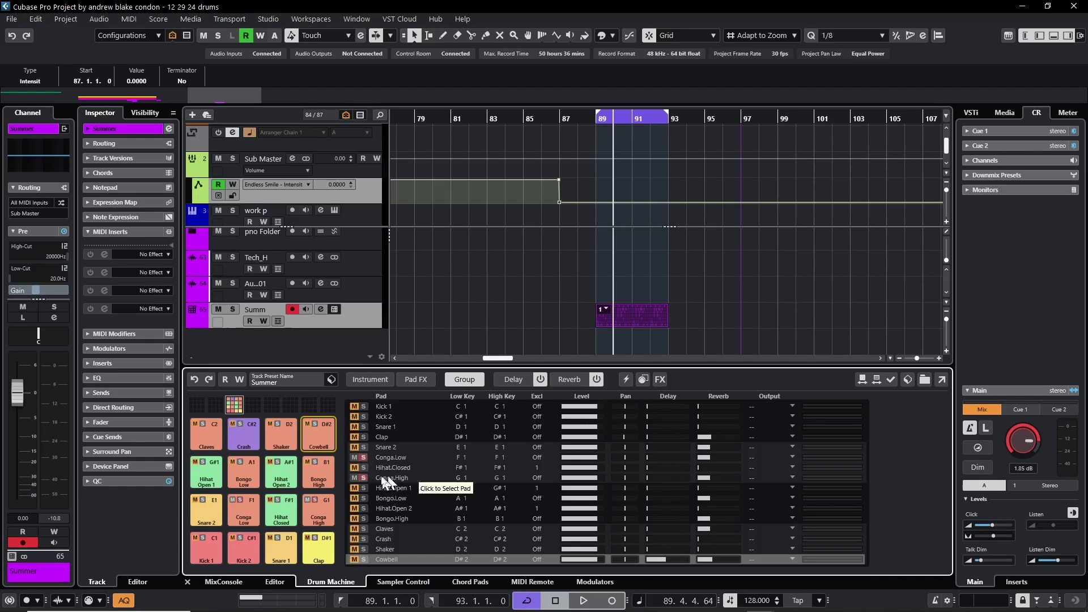
click(362, 498)
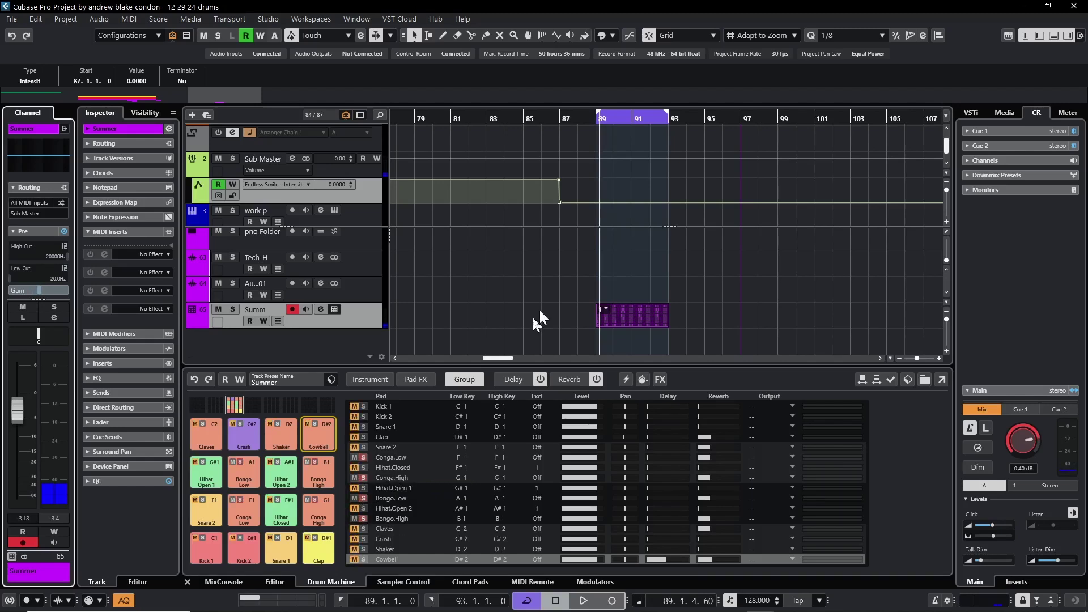
key(space)
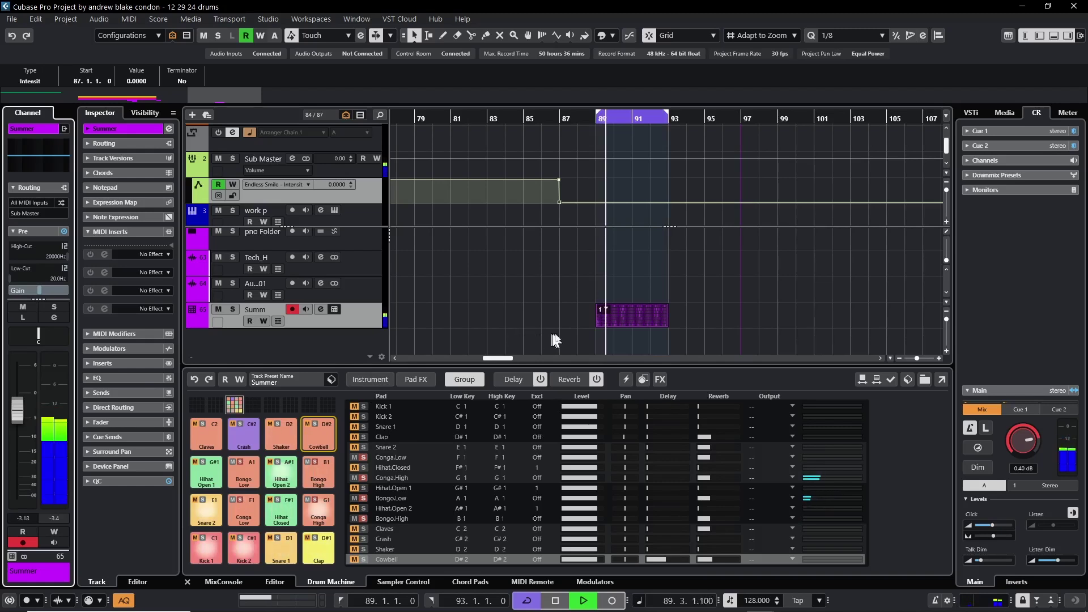
key(space)
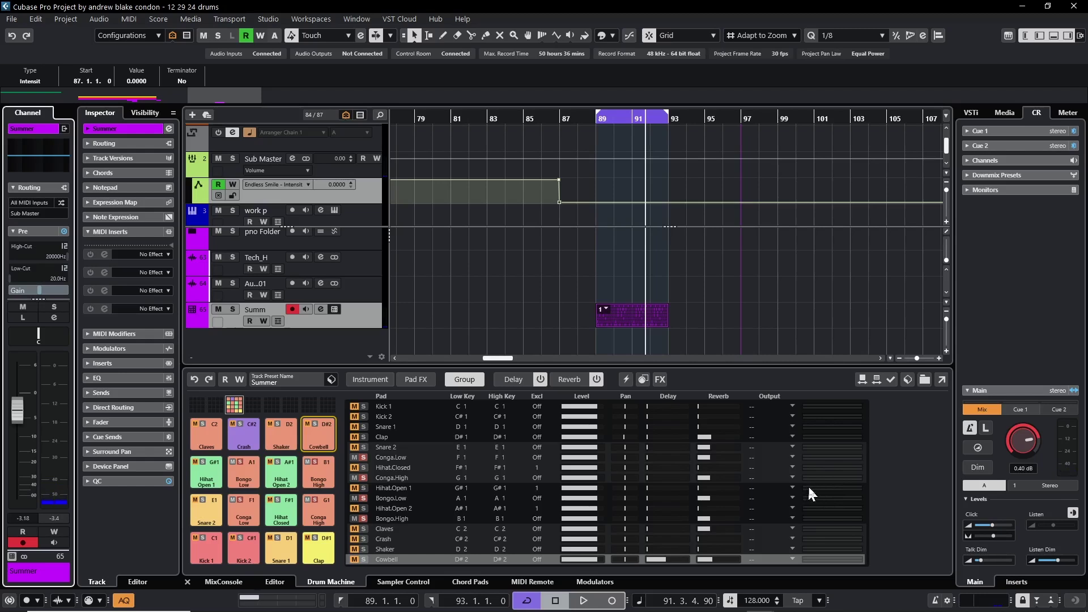
key(space)
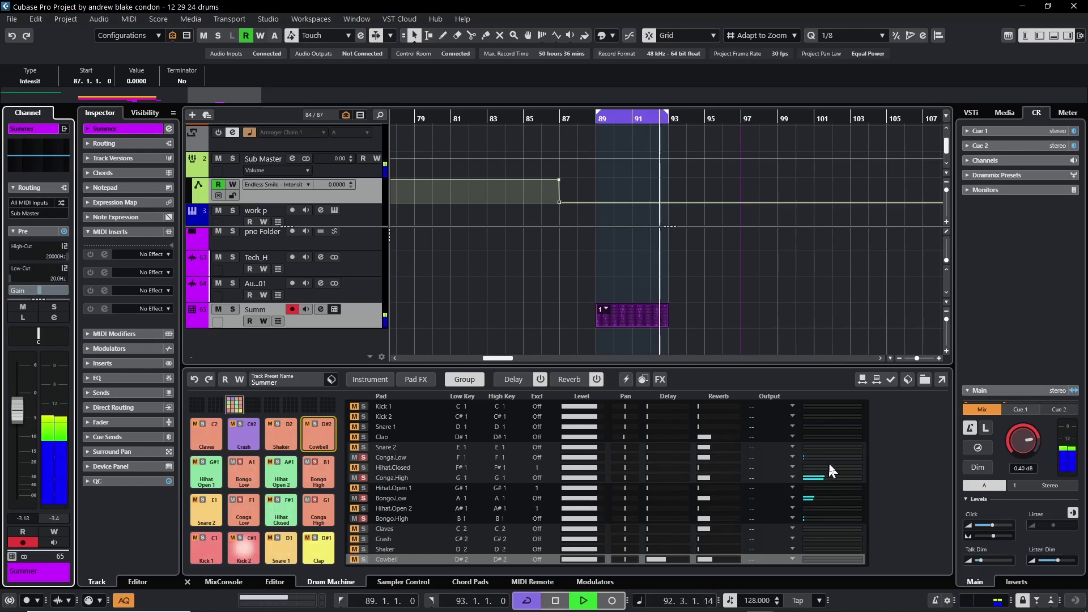
key(space)
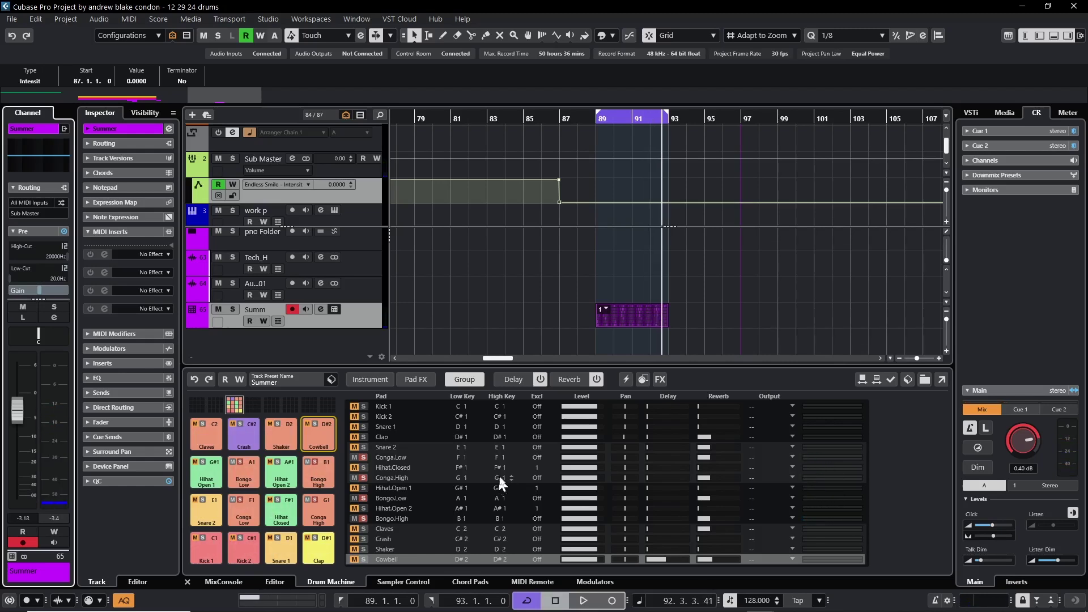
click(596, 479)
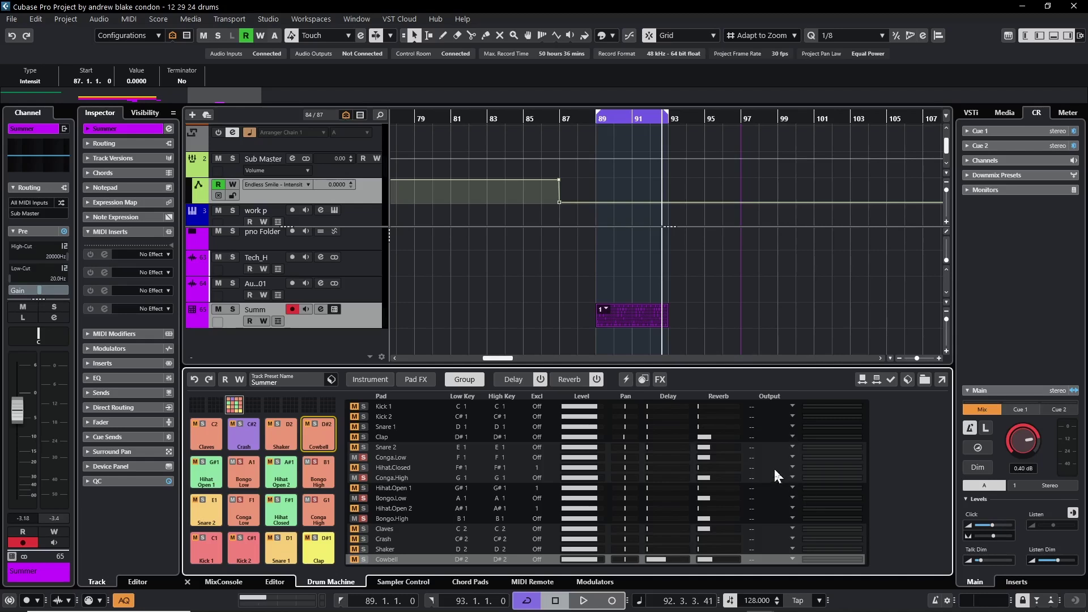
click(793, 416)
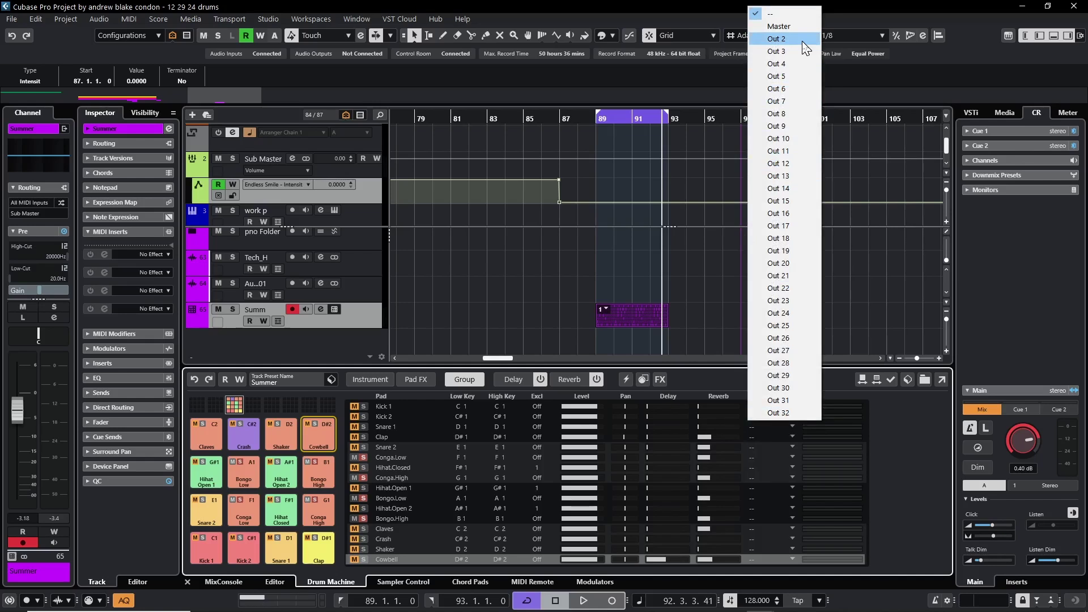
click(643, 400)
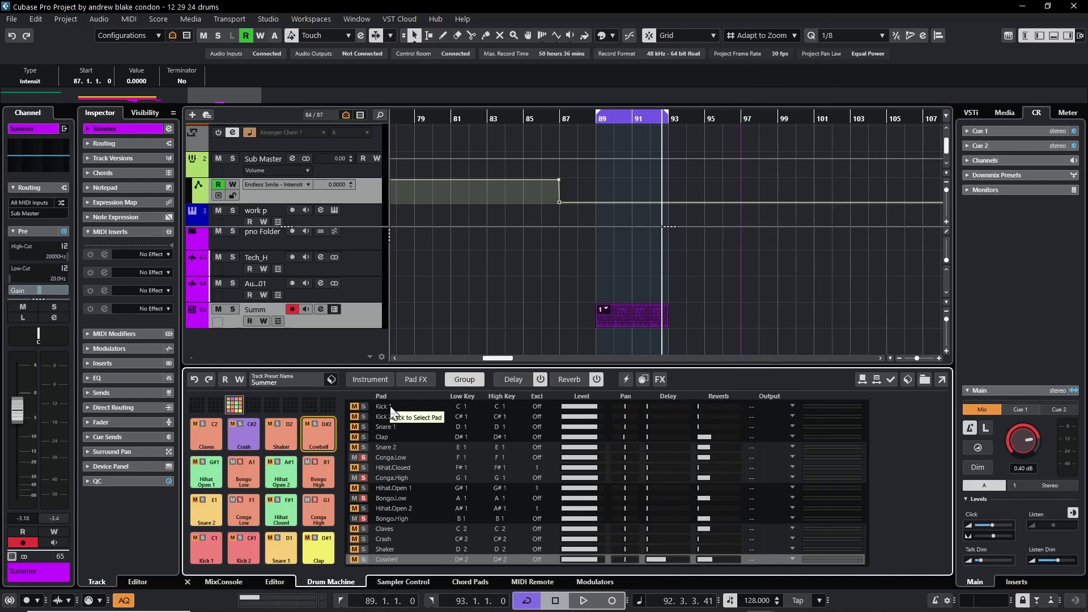
Route Kick 1 to Out 2, Kick 2 to Out 3, Snare 1 to Out 4 and Clap to Out 5.
click(793, 406)
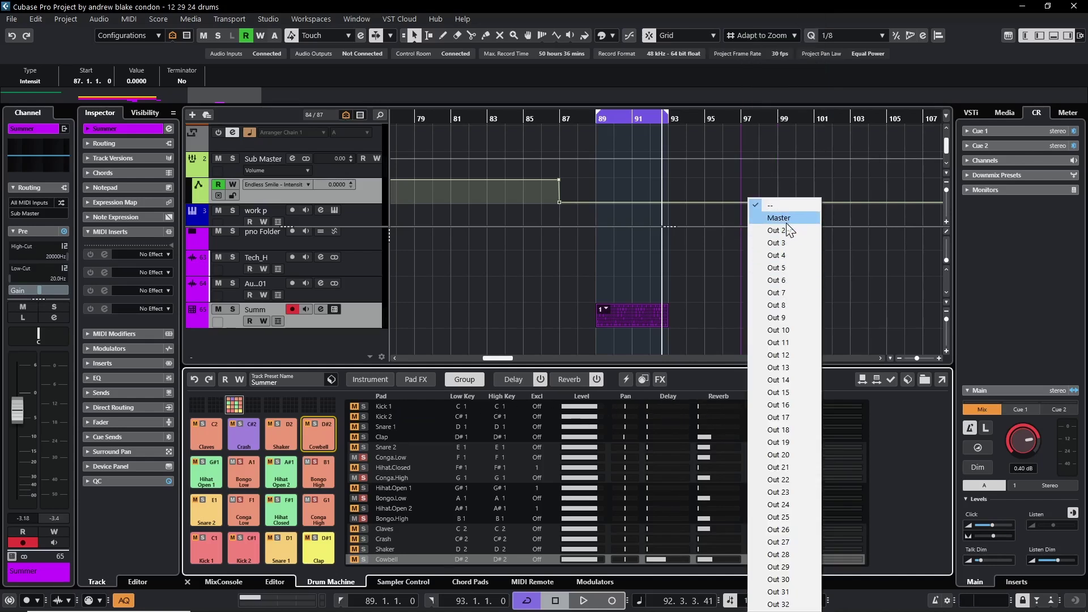
click(784, 230)
click(762, 416)
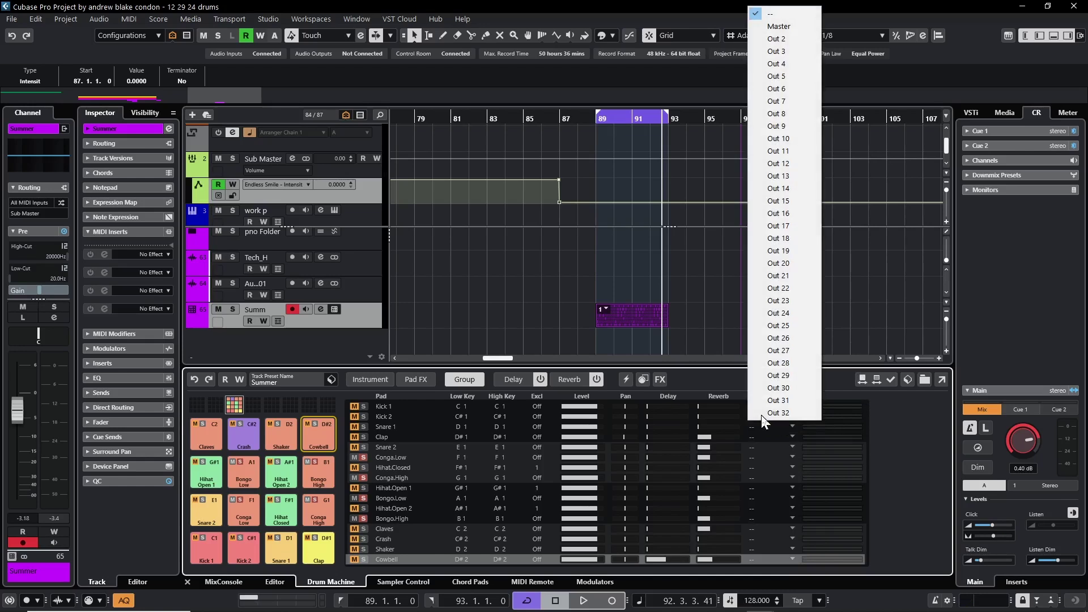
click(778, 51)
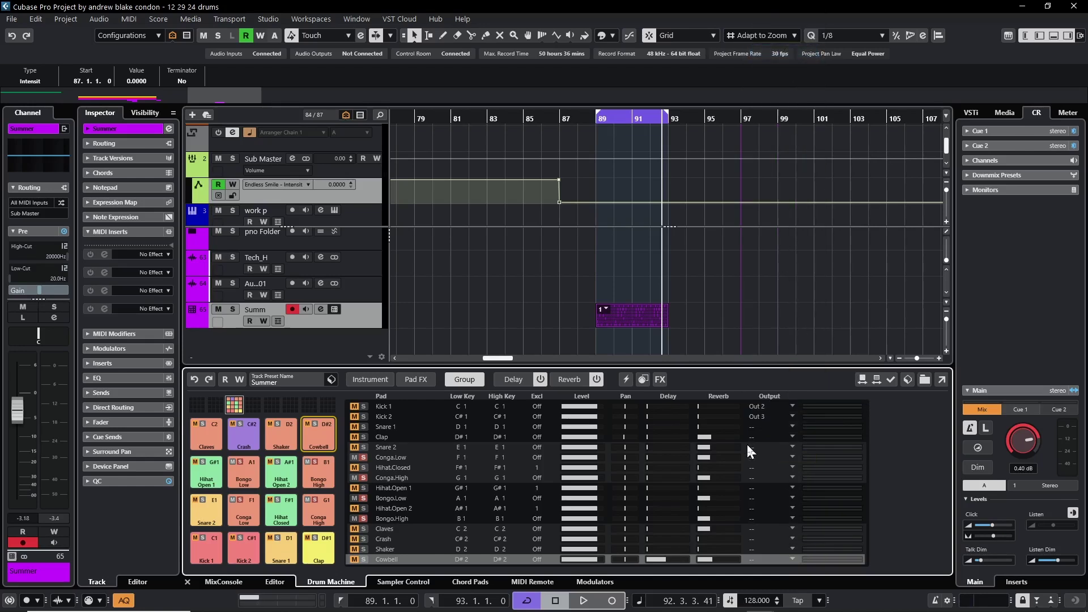
click(763, 436)
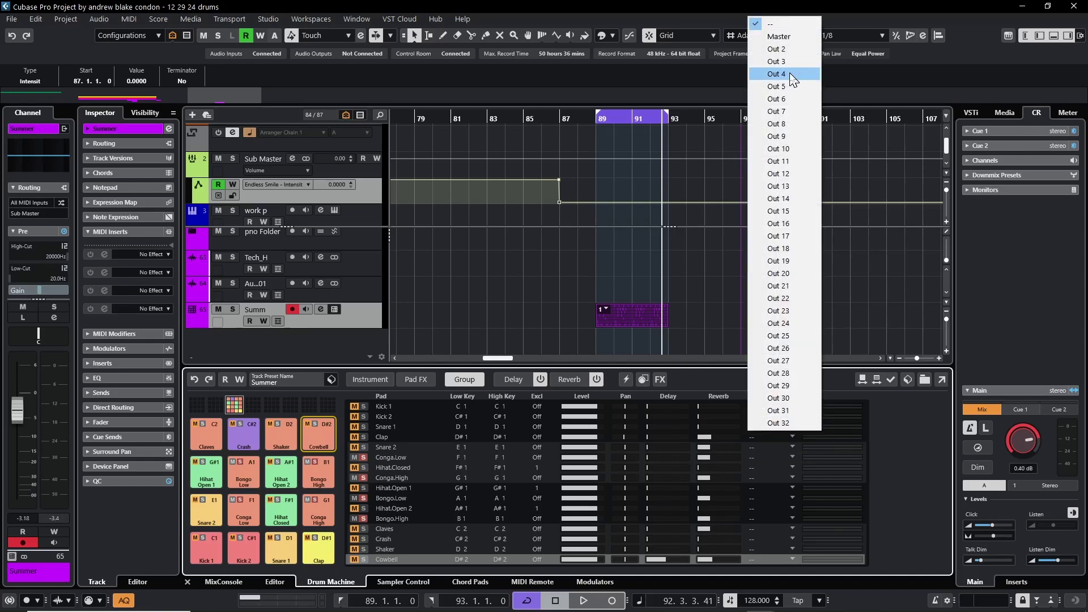
click(923, 491)
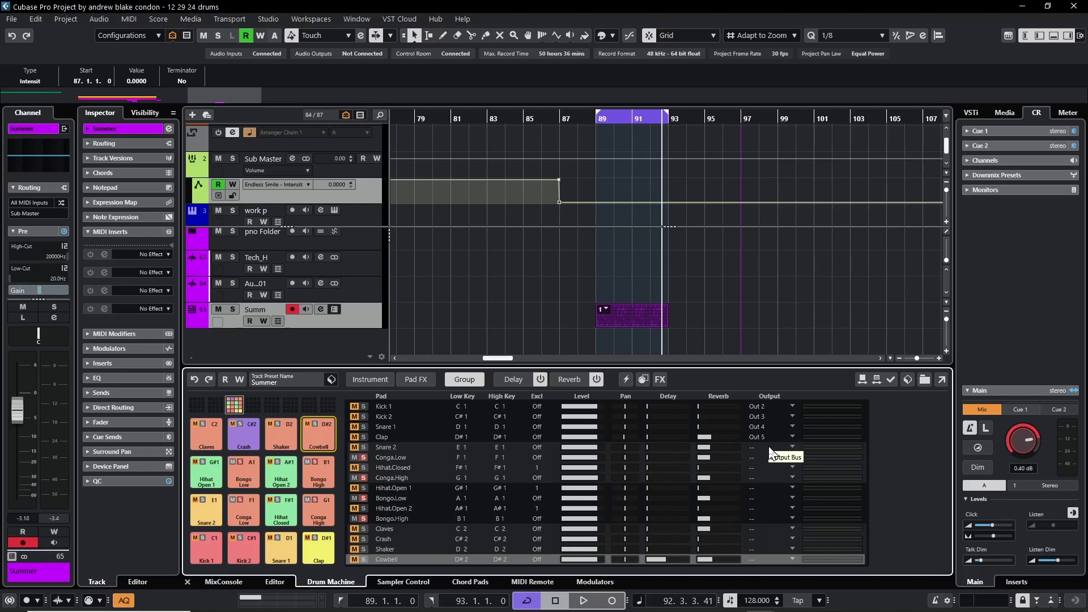
Assign the remaining pads, from Snare 2 down to Cowbell, to consecutive separate outputs Out 6 through Out 17.
click(769, 447)
click(762, 457)
drag(773, 465, 771, 466)
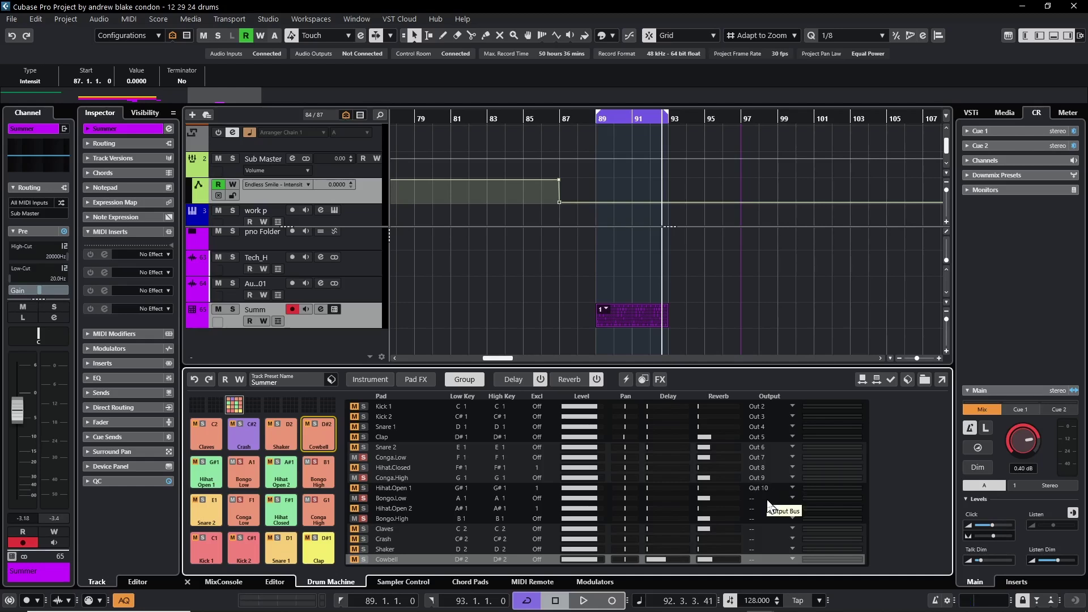
drag(759, 498, 758, 570)
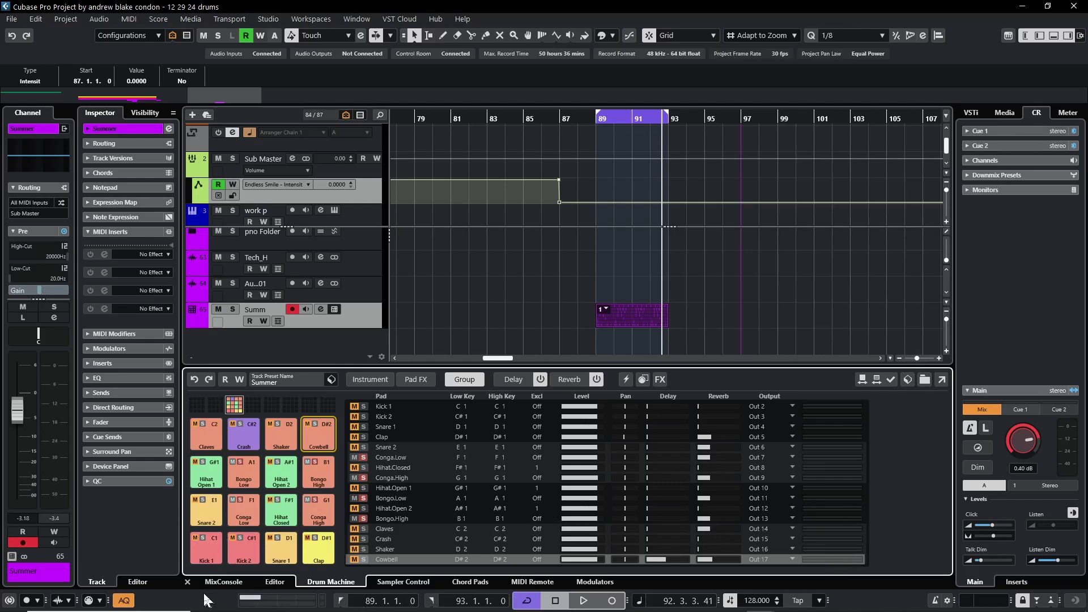
In the MixConsole, select all drum output channels from Kick 1 to the last Cowbell and quick-link their faders down to minimum.
click(223, 582)
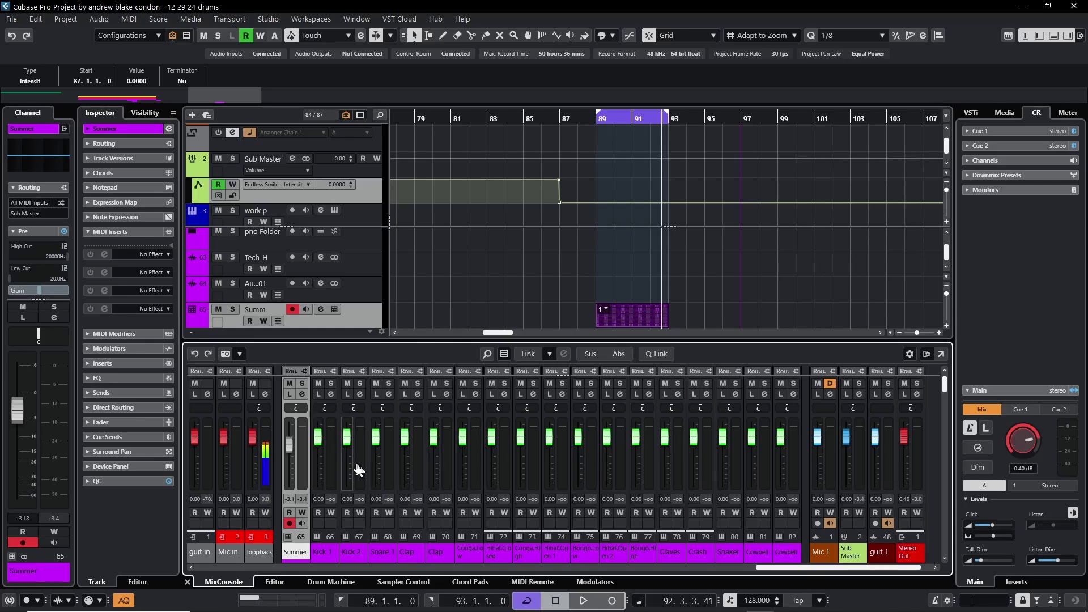
click(331, 462)
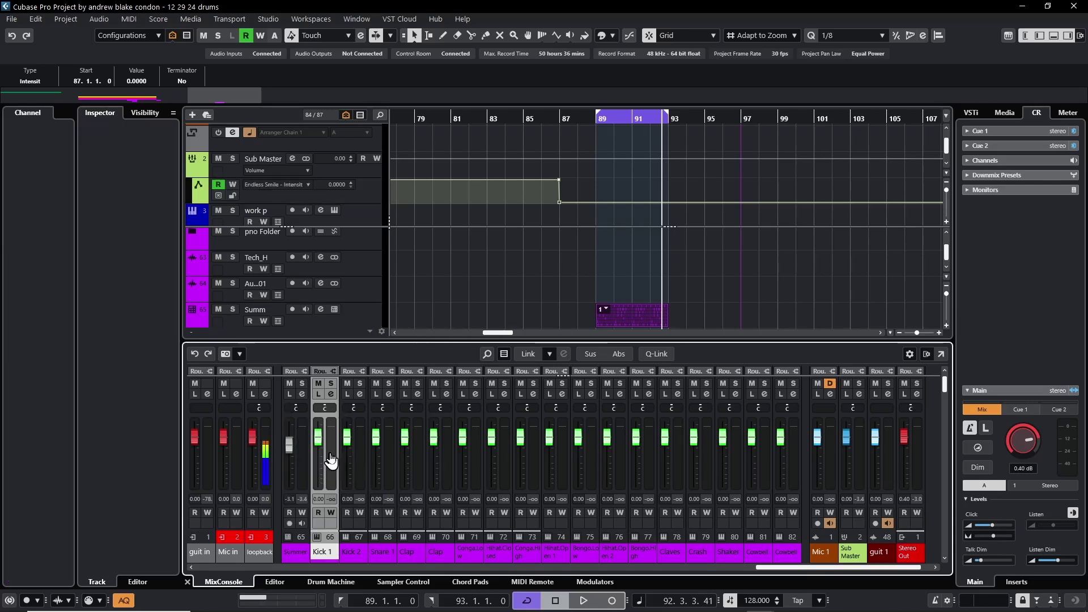
shift+click(794, 465)
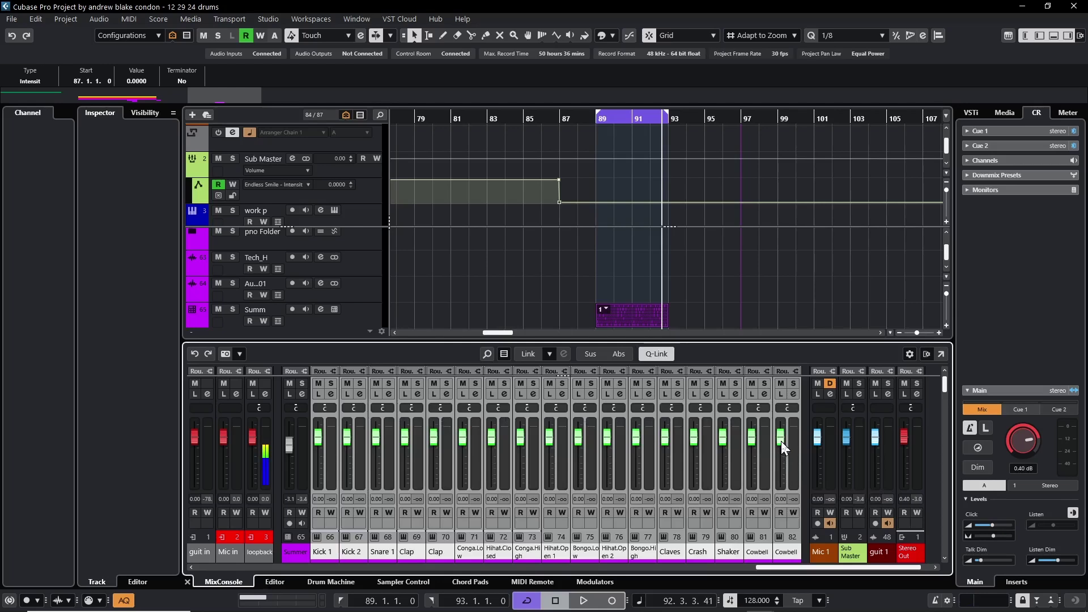
drag(781, 441, 778, 494)
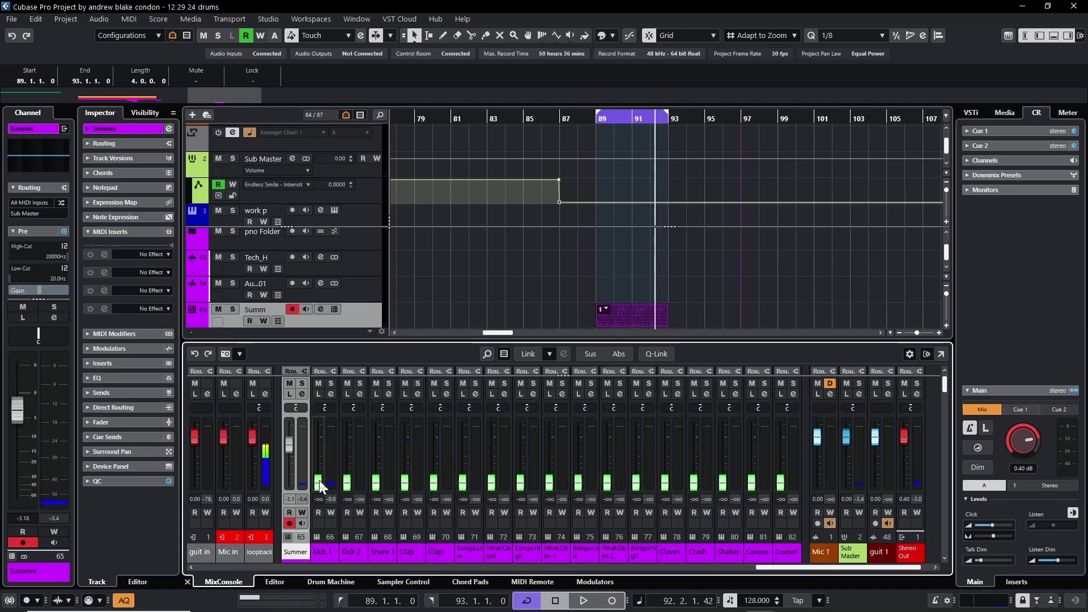
Play the loop and raise the individual faders of the drum output channels to balance them, leaving Kick 2 and the Cowbells down.
key(space)
drag(319, 481, 319, 451)
drag(377, 477, 378, 447)
drag(403, 486, 409, 463)
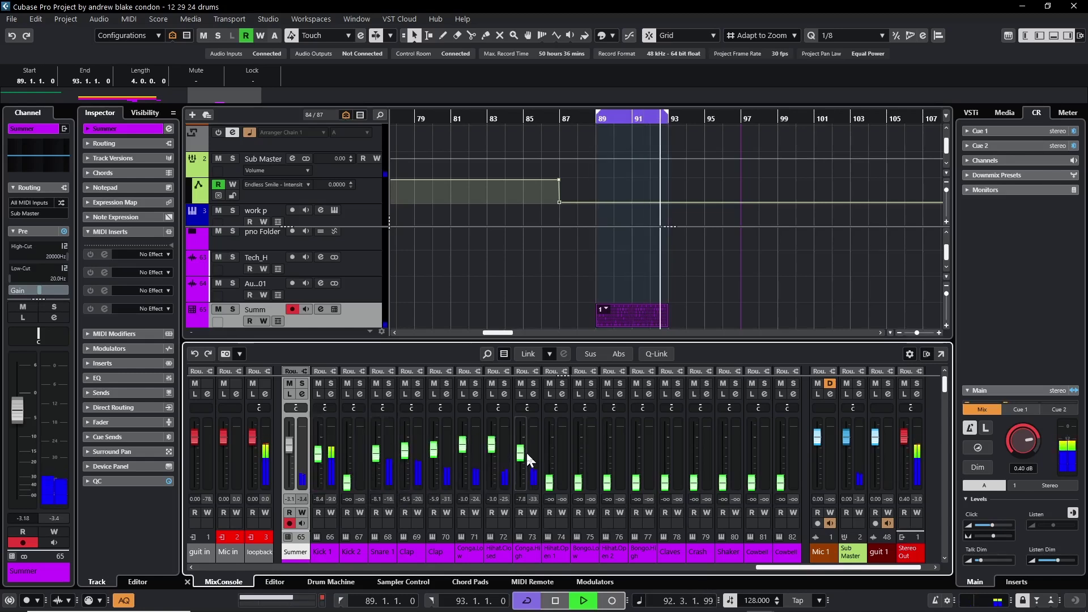
drag(550, 483, 551, 445)
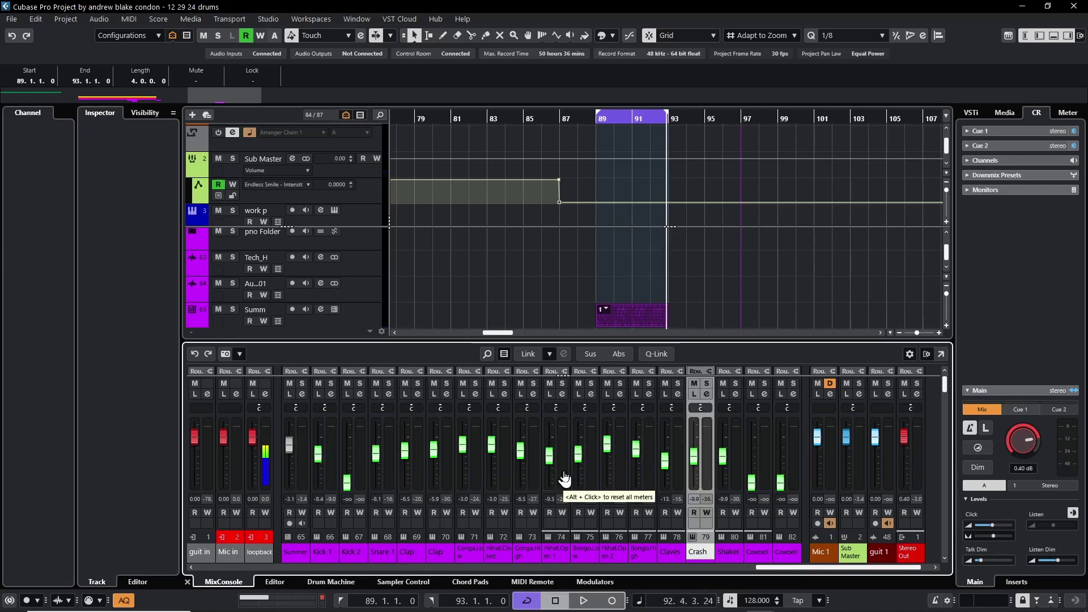
Link the Conga Low, Conga High, Bongo Low and Bongo High channels as group Link 1 with a new VCA channel.
click(474, 469)
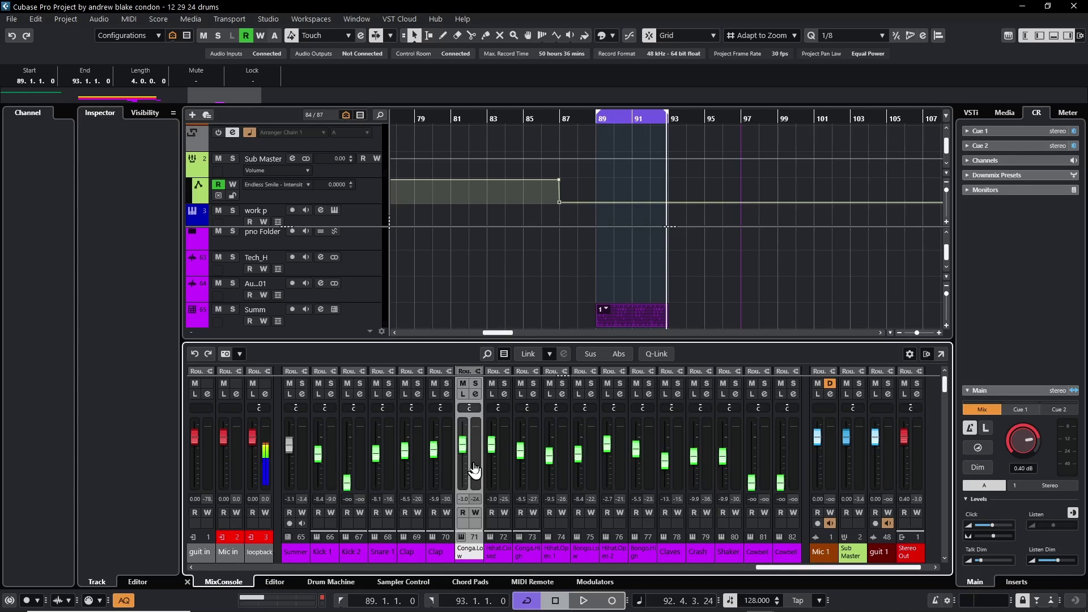
ctrl+click(533, 472)
ctrl+click(590, 470)
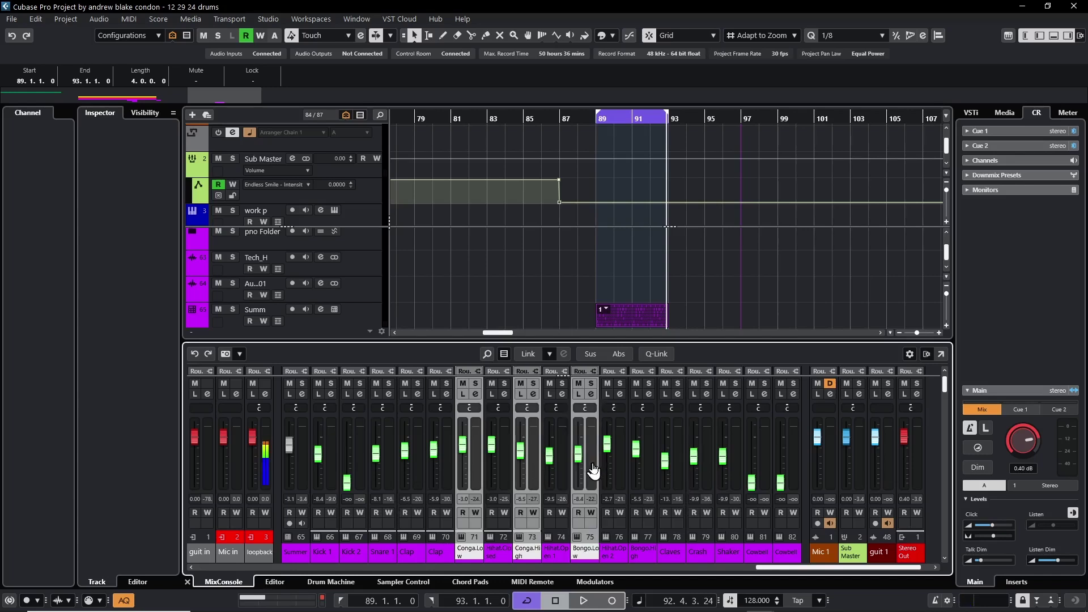
ctrl+click(645, 467)
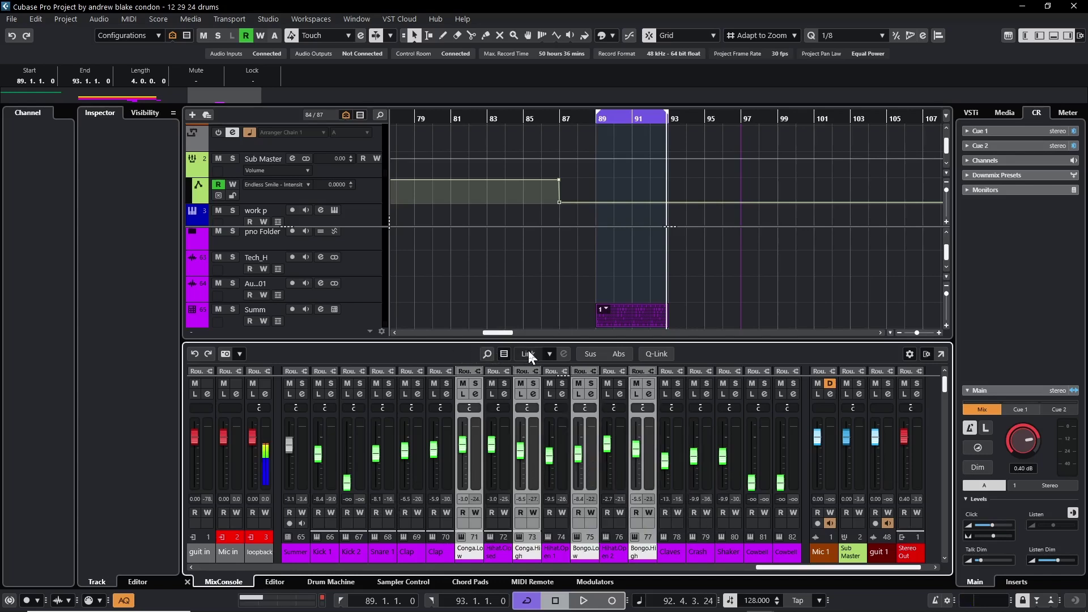
click(528, 354)
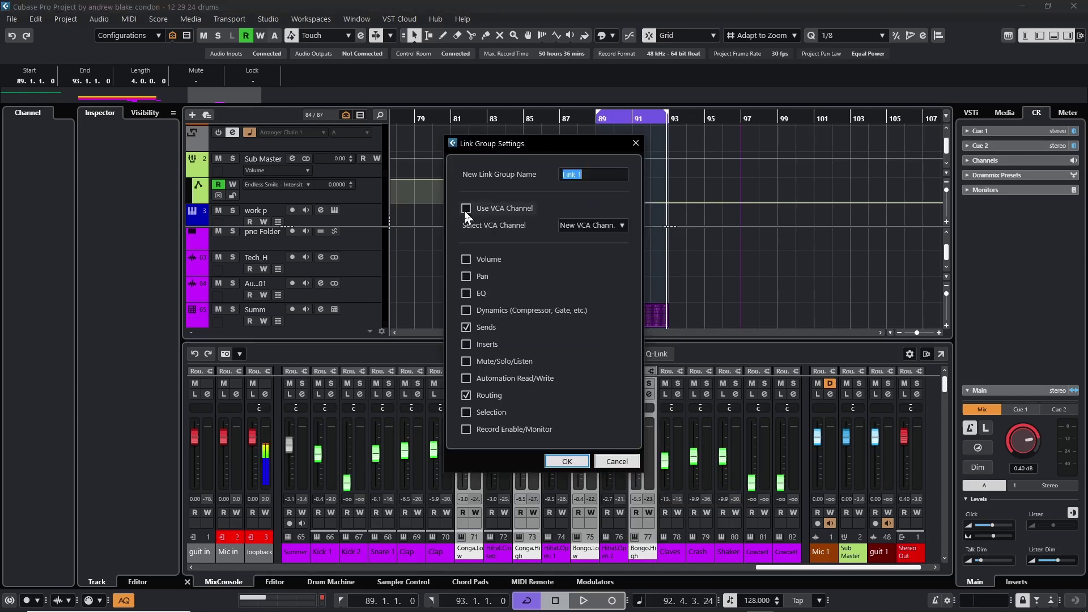
click(466, 209)
click(567, 460)
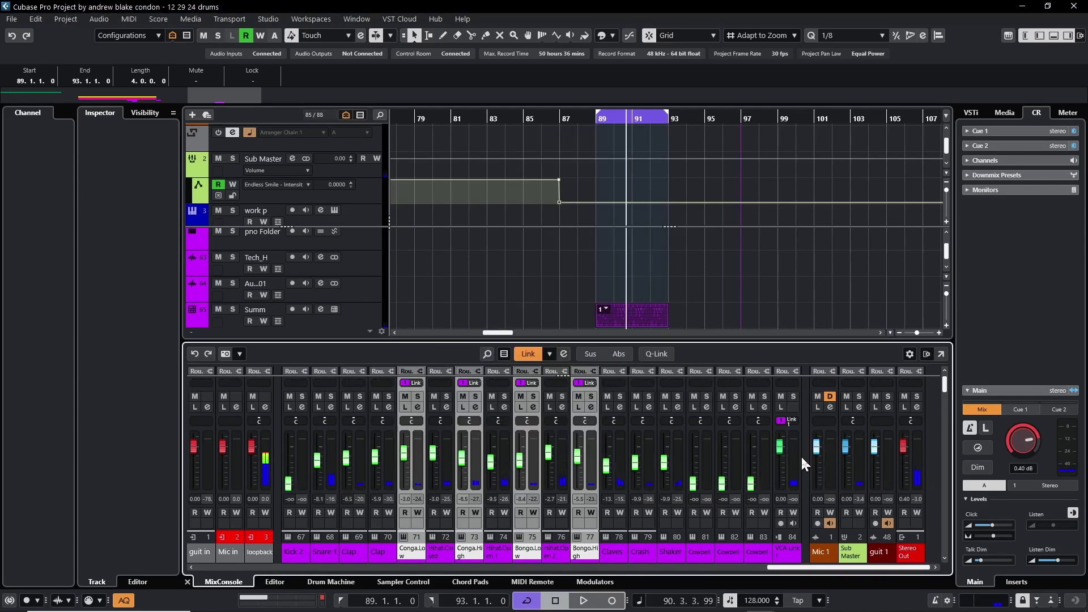
Solo the VCA channel of the conga and bongo link group and play the loop.
click(793, 397)
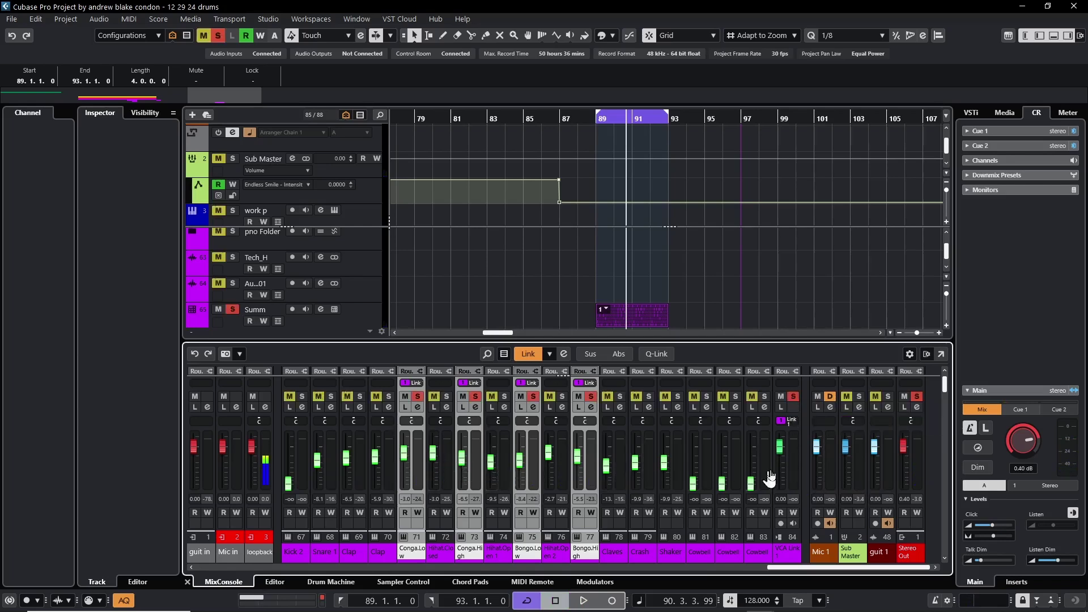
key(space)
key(space)
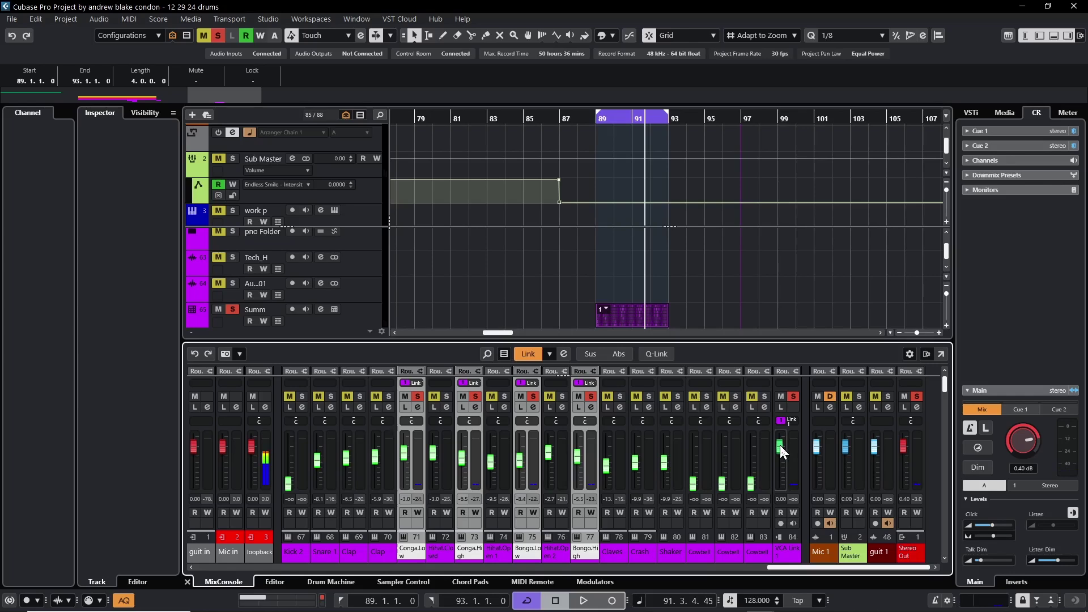
key(space)
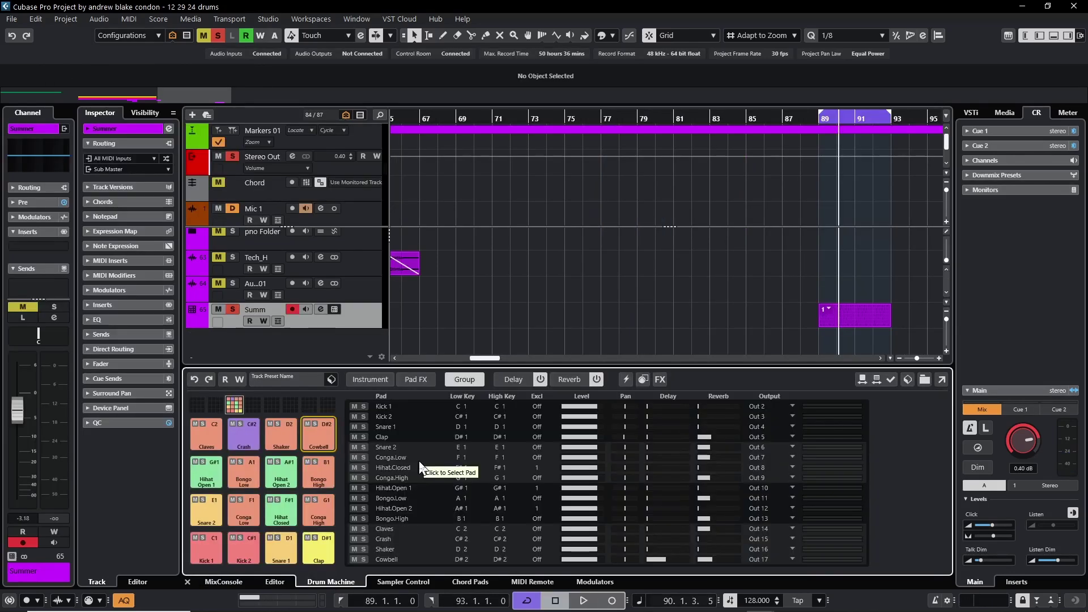
Assign the Conga.High, Bongo.Low and Bongo.High pads to Out 7, the same output bus as Conga.Low.
click(419, 459)
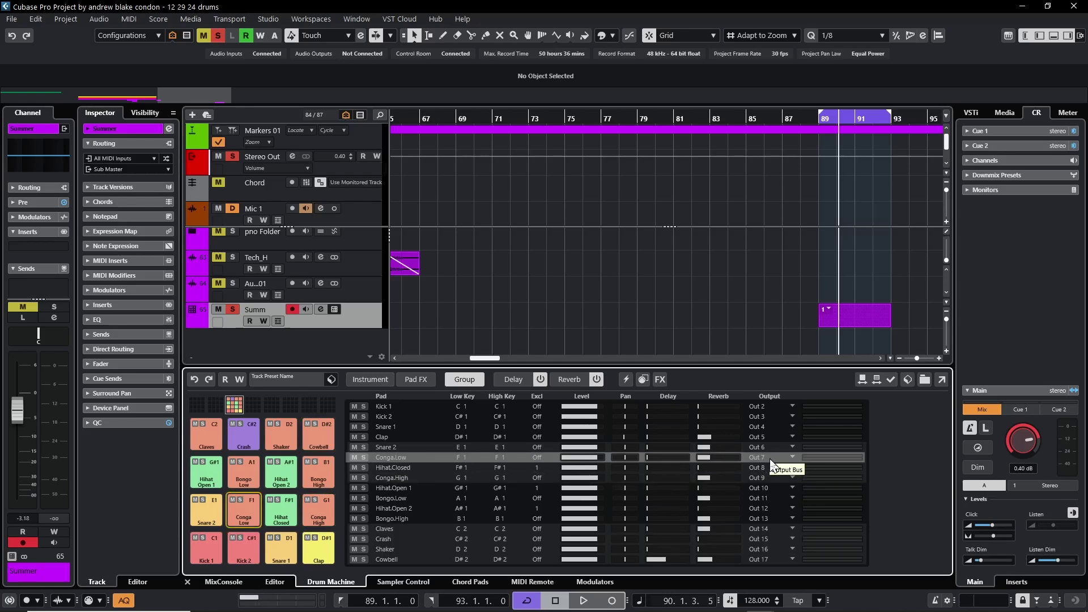
click(418, 479)
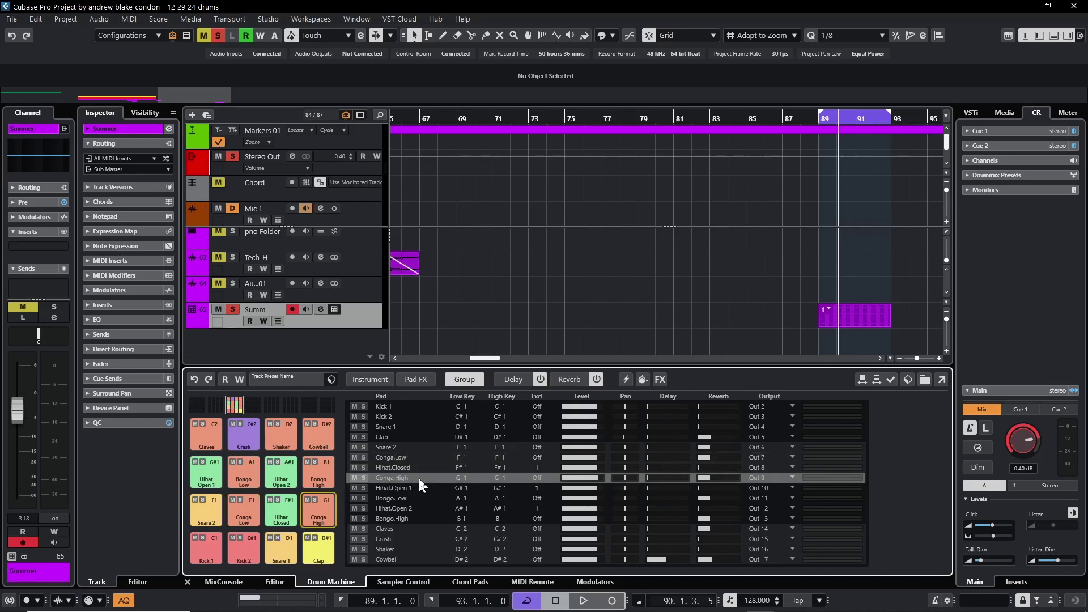
click(769, 478)
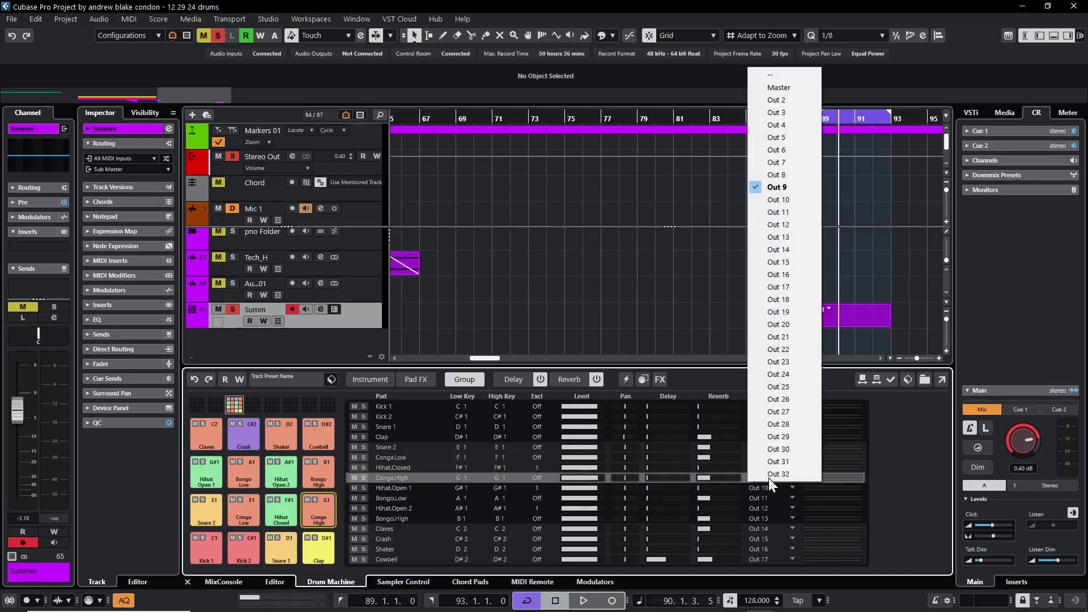
click(786, 314)
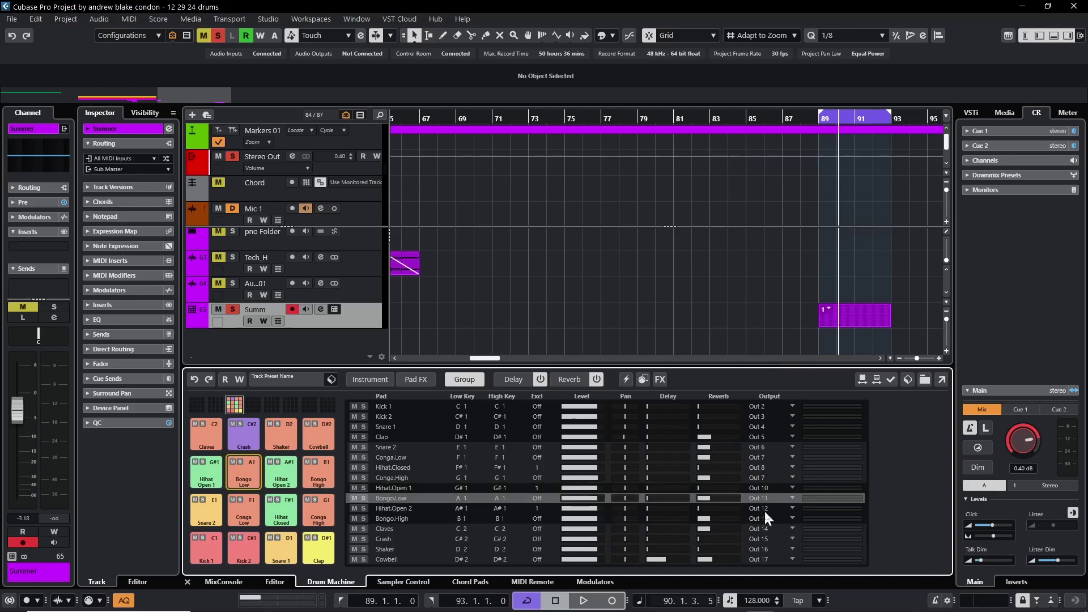
click(696, 518)
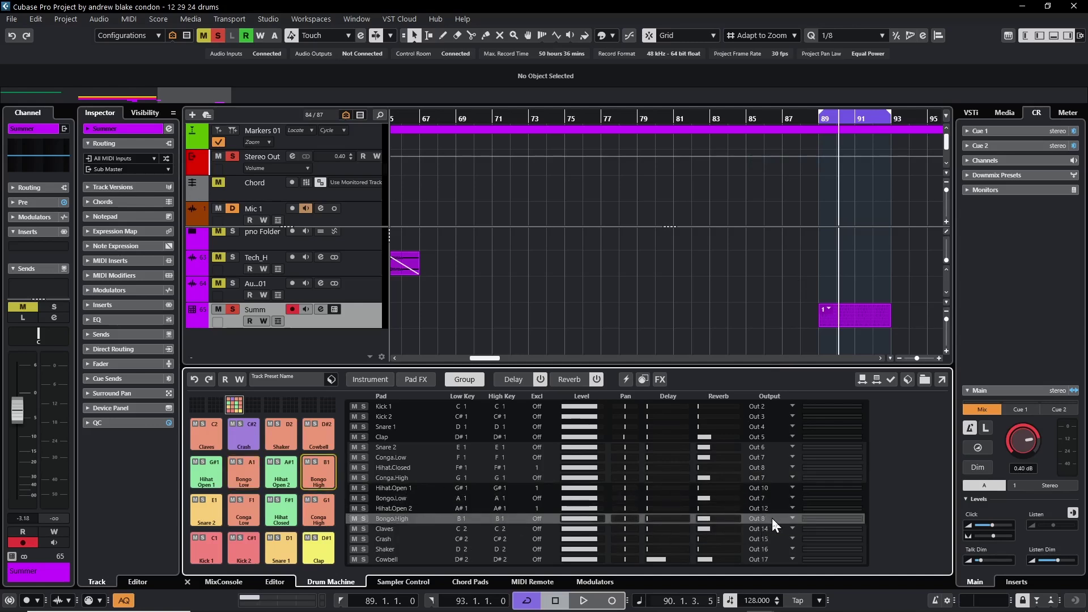
scroll(772, 518, down, 1)
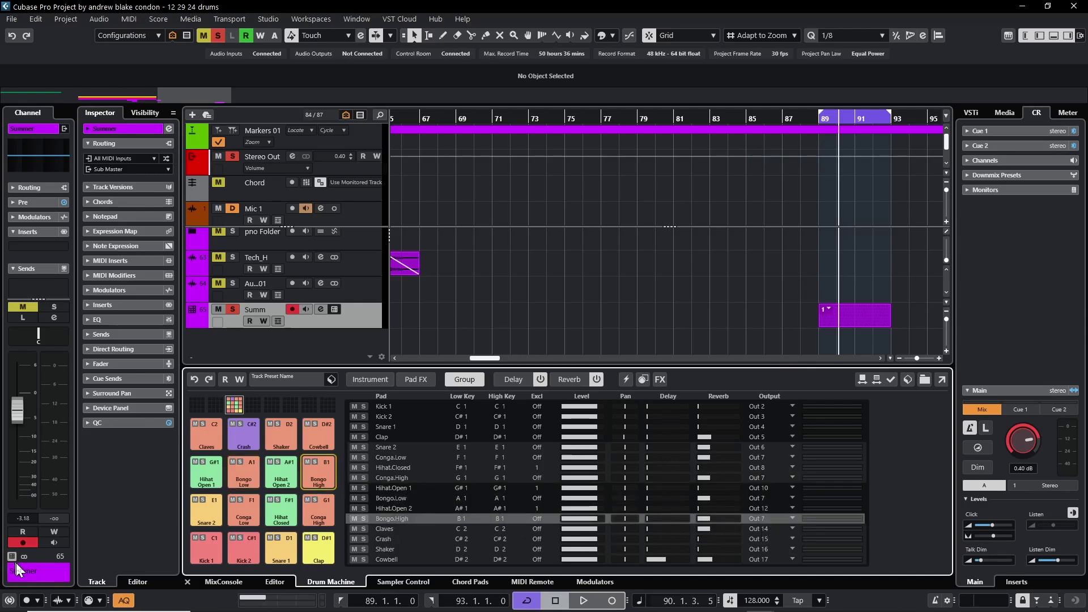
Inspect the Conga.Low channel in the MixConsole and view its channel settings.
click(221, 583)
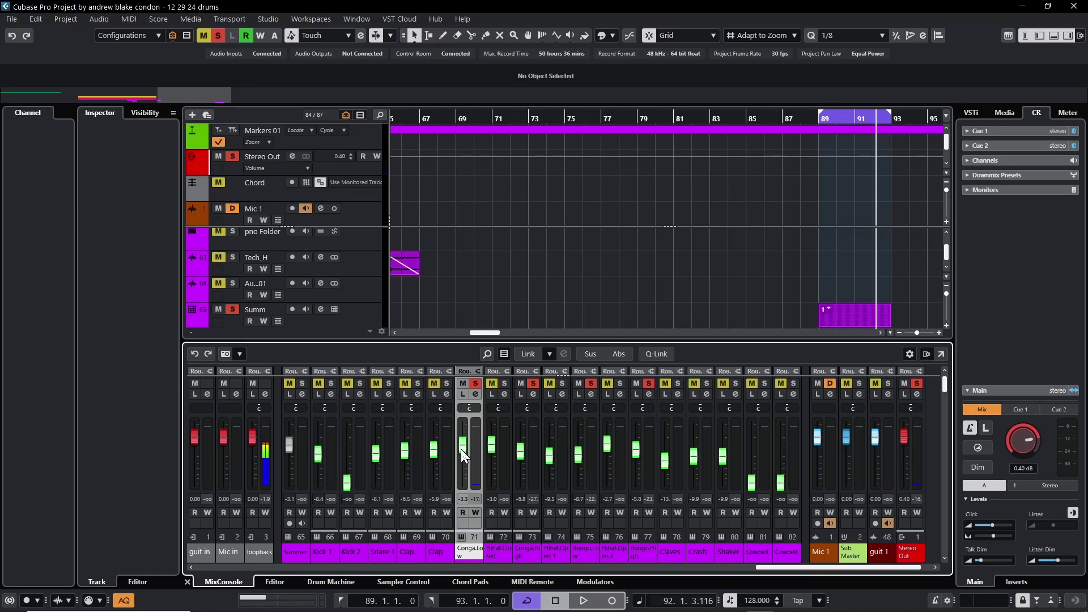
click(475, 394)
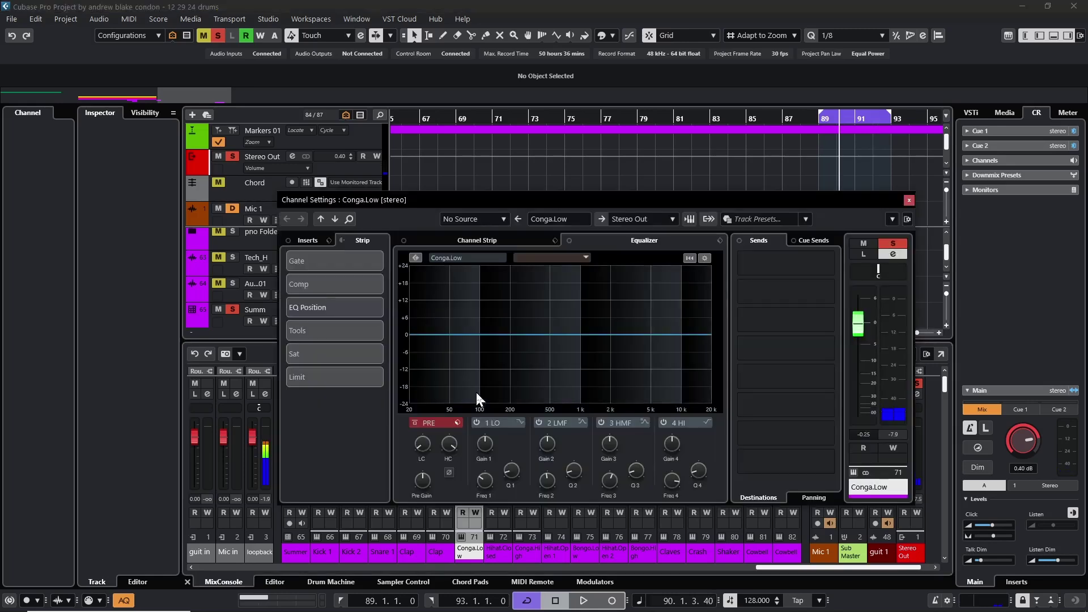
click(908, 200)
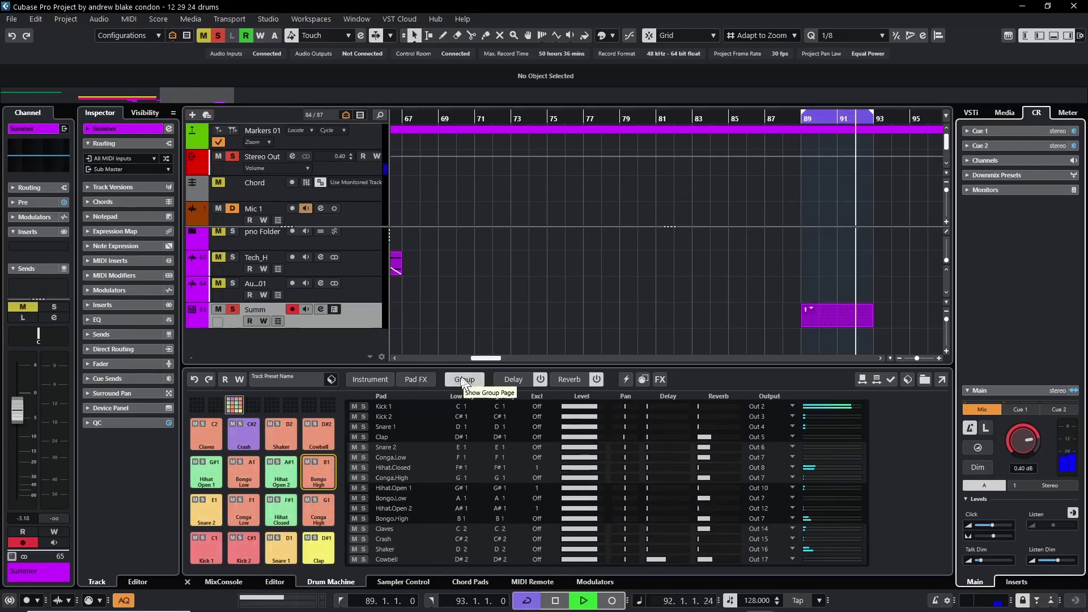
Lower the Conga.Low pad's level slightly on the Drum Machine's group page and stop playback.
click(595, 459)
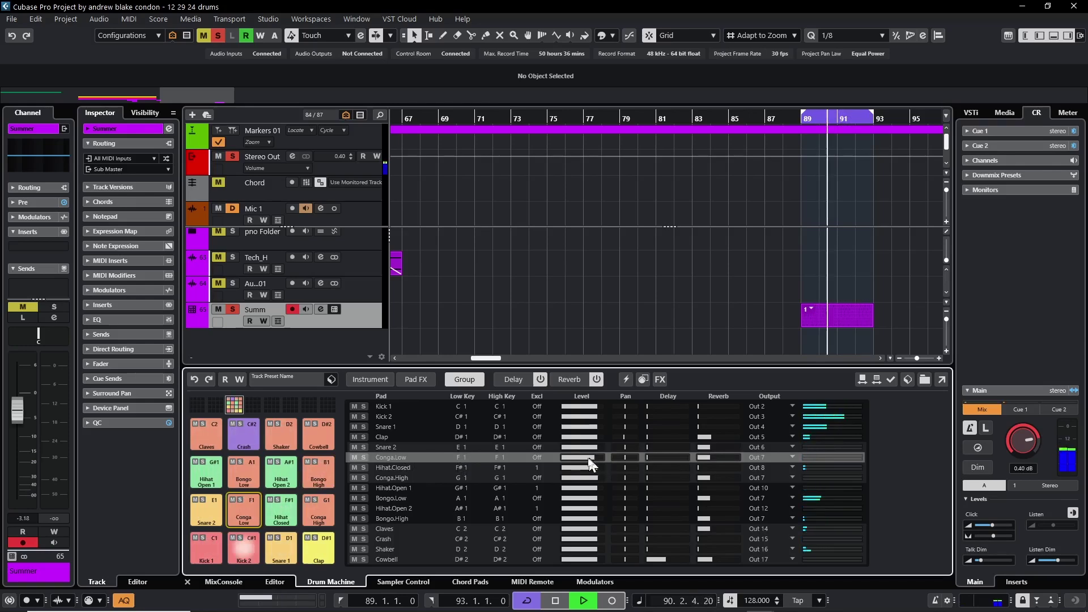
drag(596, 460, 584, 463)
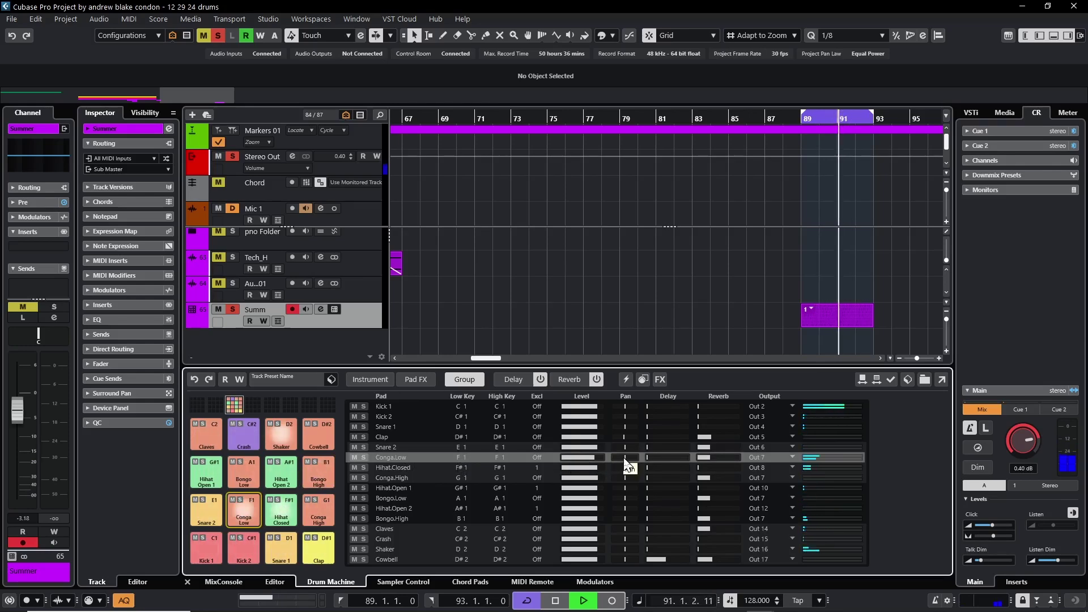
key(space)
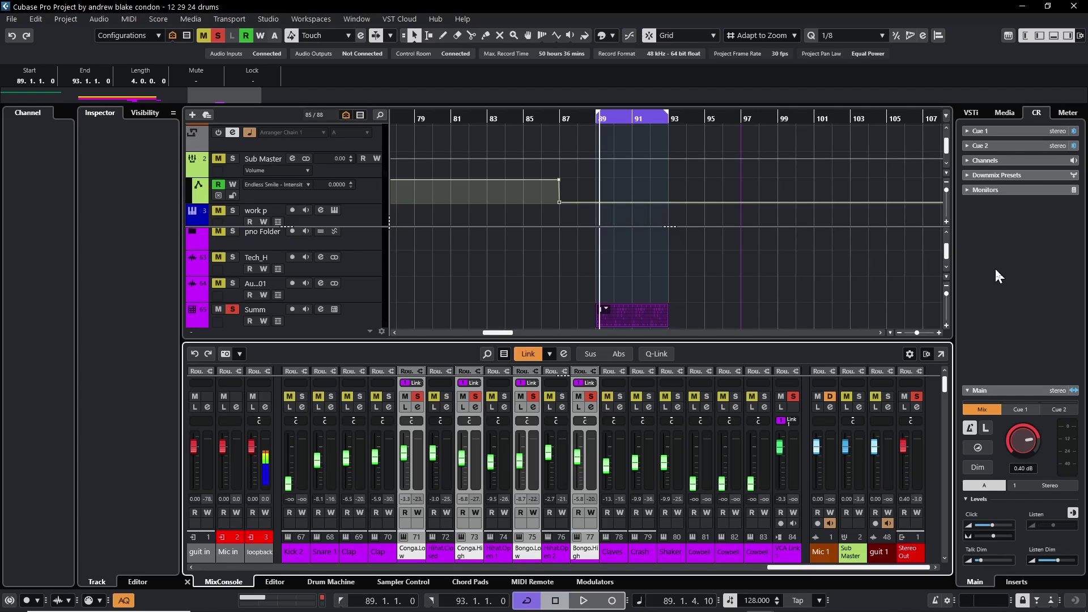
click(996, 270)
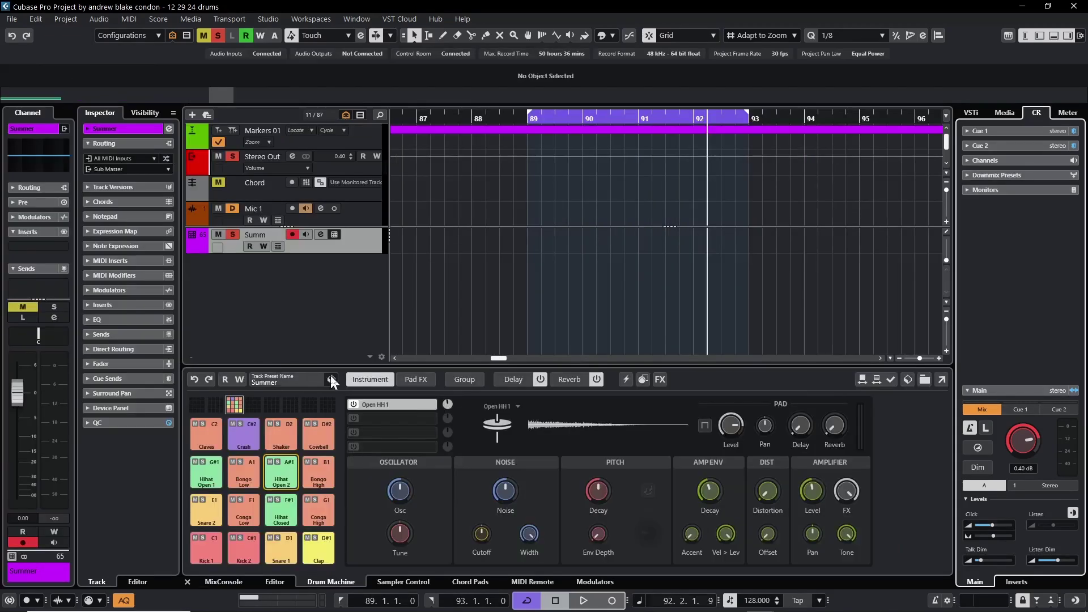
Load the Drum&Perc track preset Summer.trackpreset into the Drum Machine track.
click(332, 379)
click(368, 407)
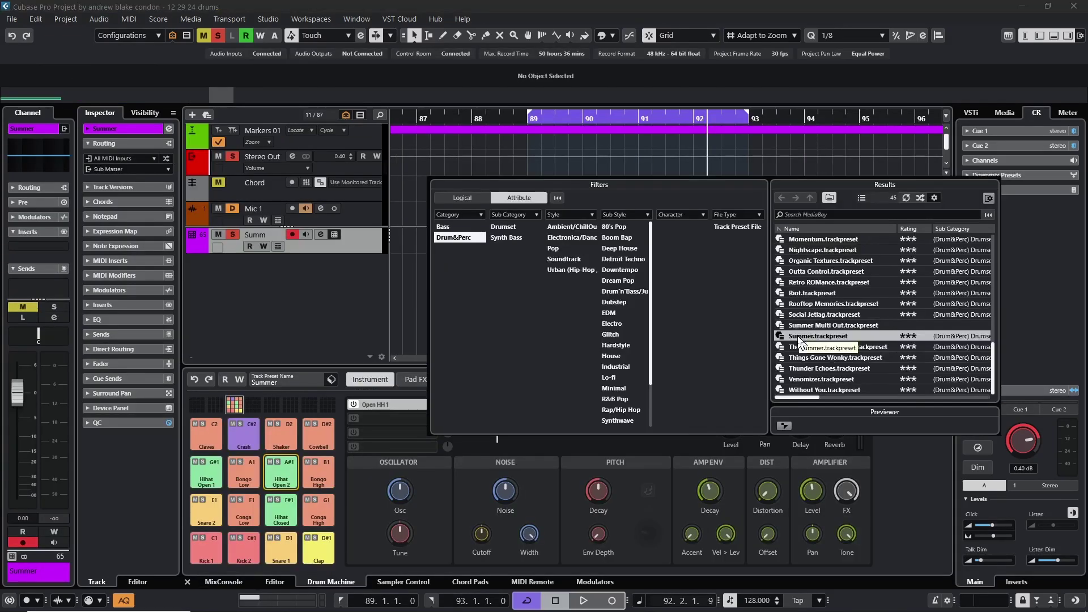
double_click(818, 336)
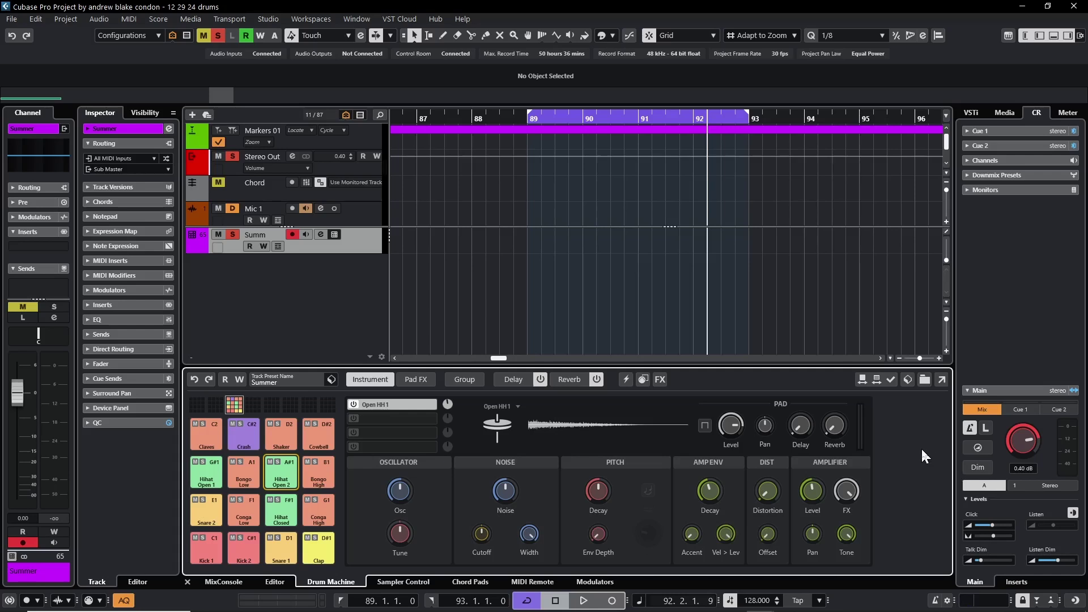
Randomize the Summer track's drum pattern in the pattern editor using Full Randomization at 100 %.
click(275, 583)
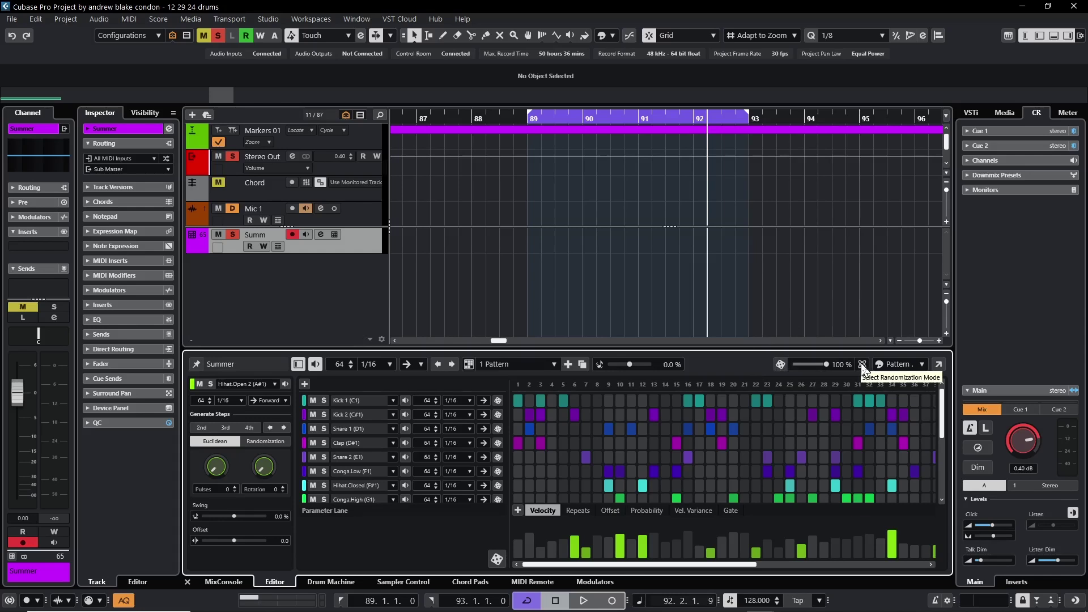
click(862, 365)
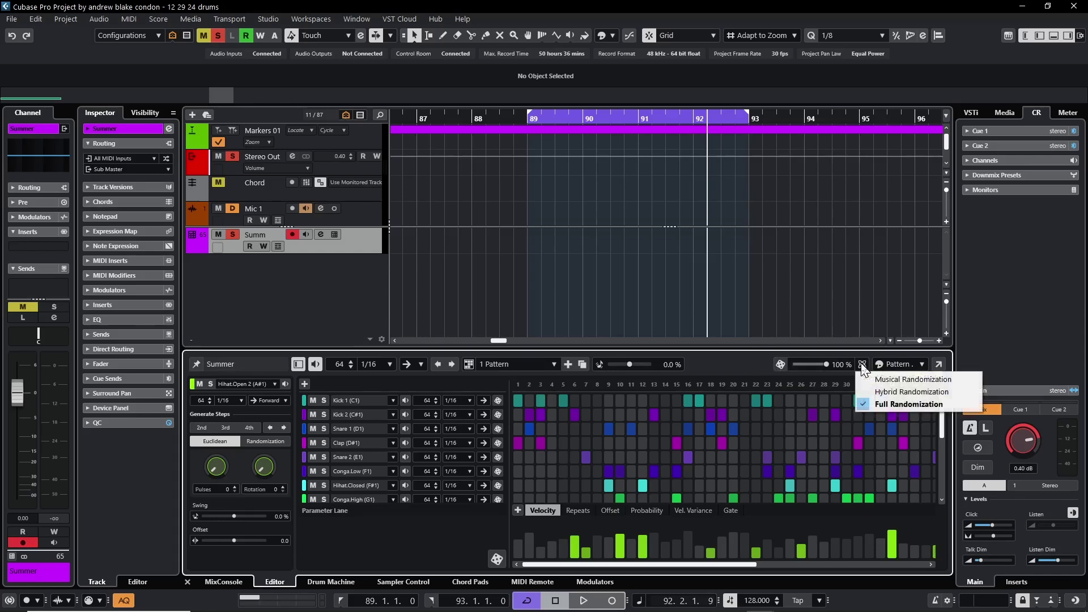
click(910, 403)
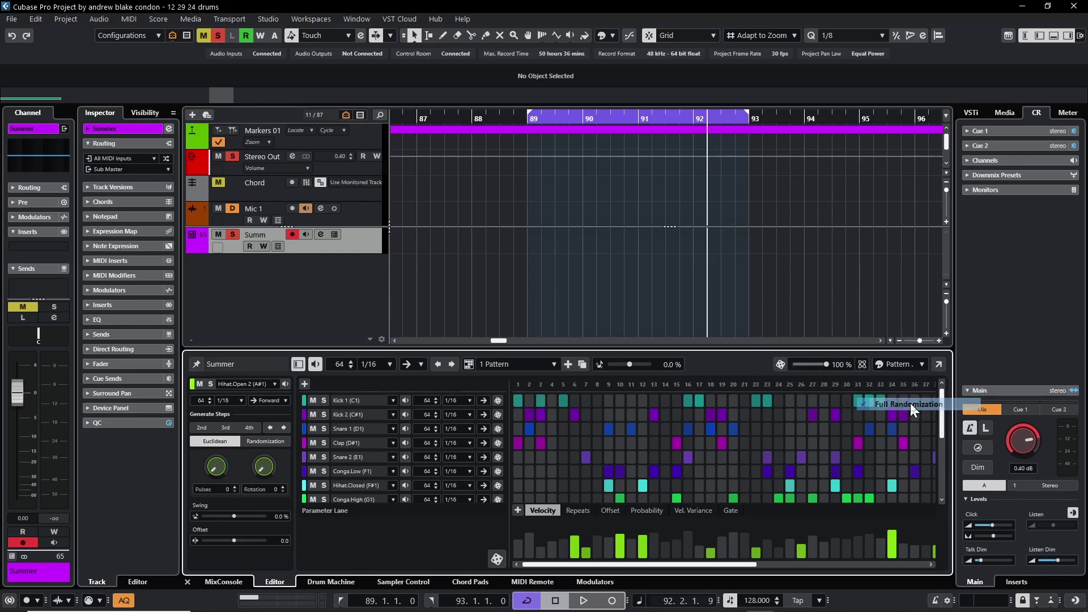
click(780, 364)
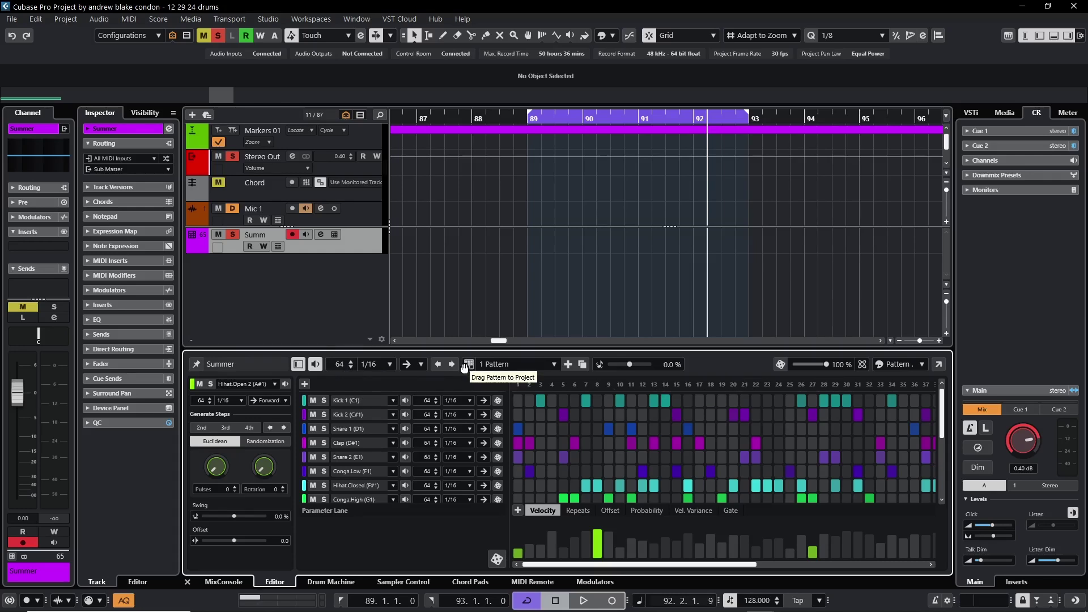
Place the pattern on the Summer track in the project at bar 89 and play it back.
mouse_move(469, 364)
mouse_down()
mouse_move(497, 279)
mouse_move(529, 250)
mouse_up()
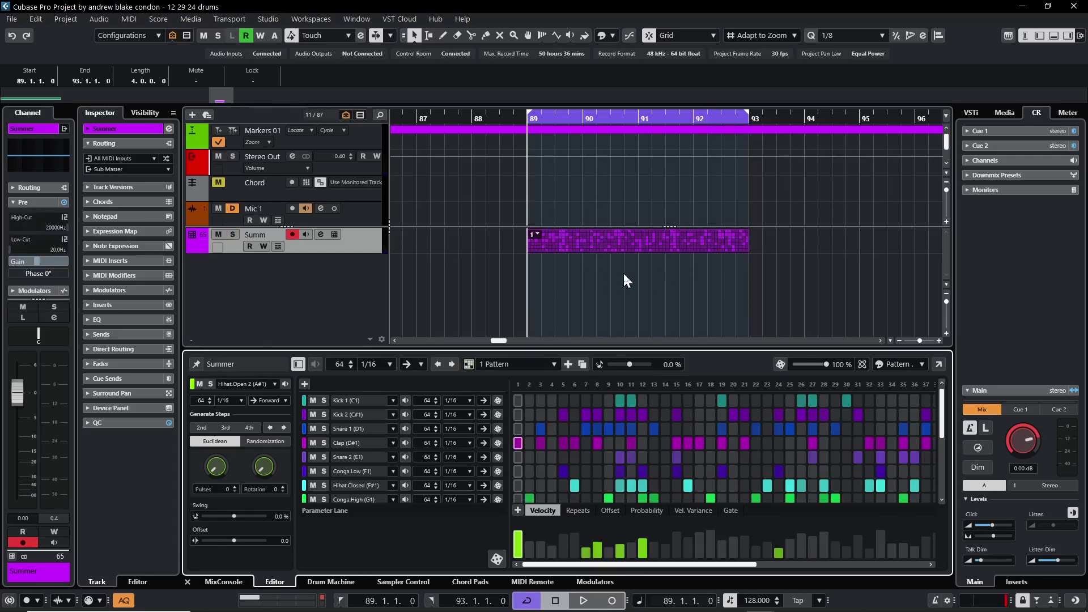
key(space)
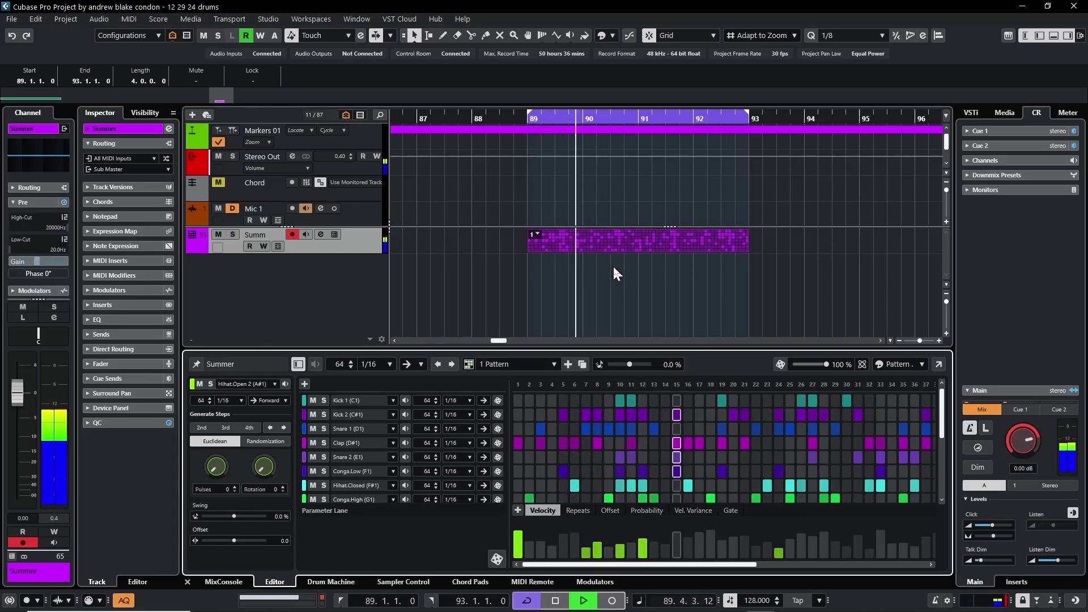
key(space)
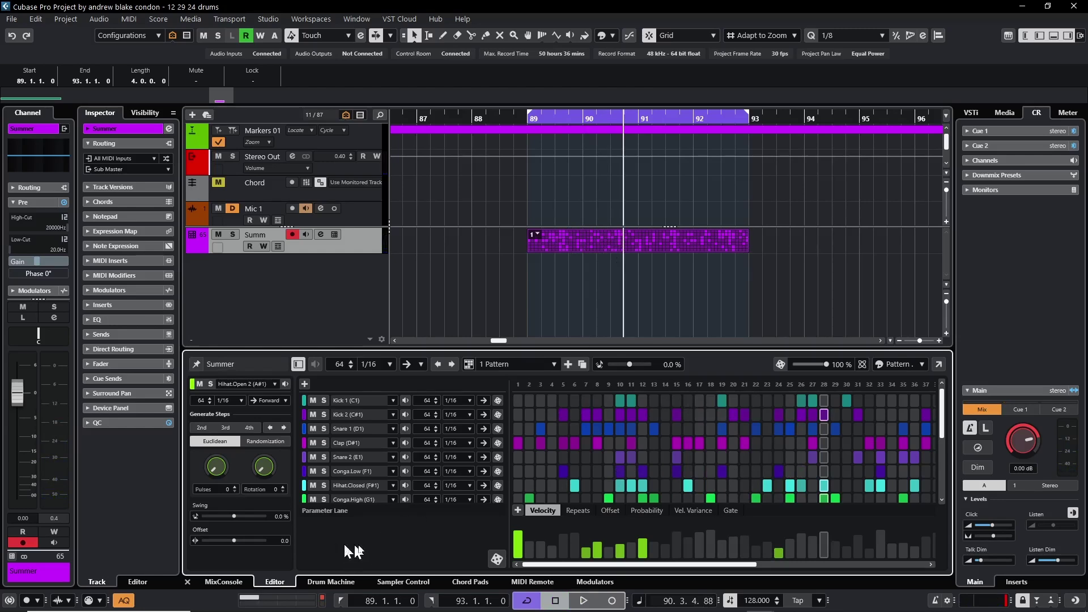
Duplicate the Summer track and mute the pattern event on the original track.
right_click(349, 243)
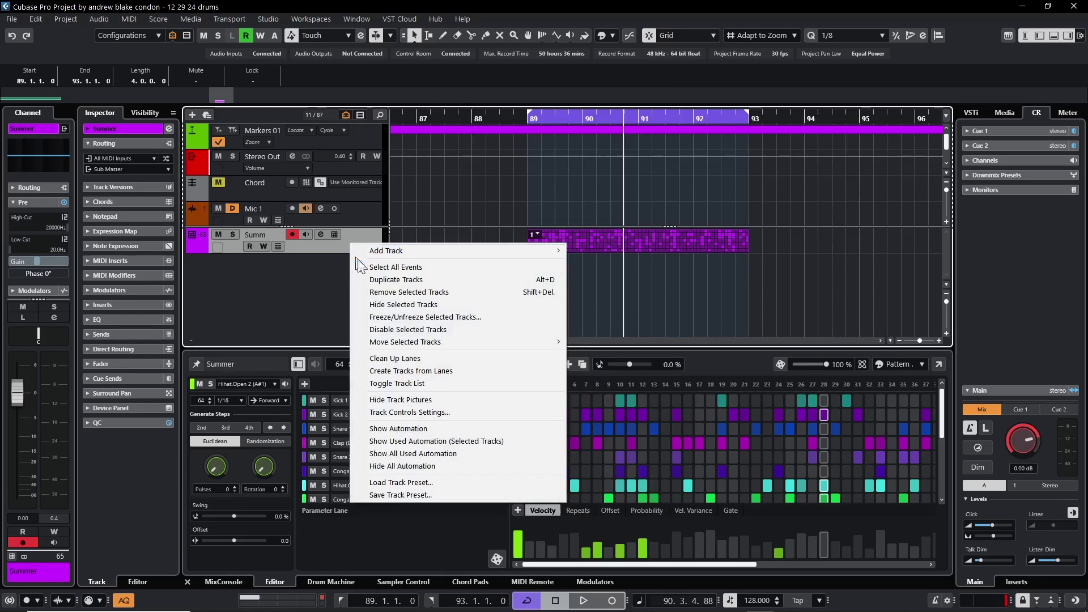
click(393, 280)
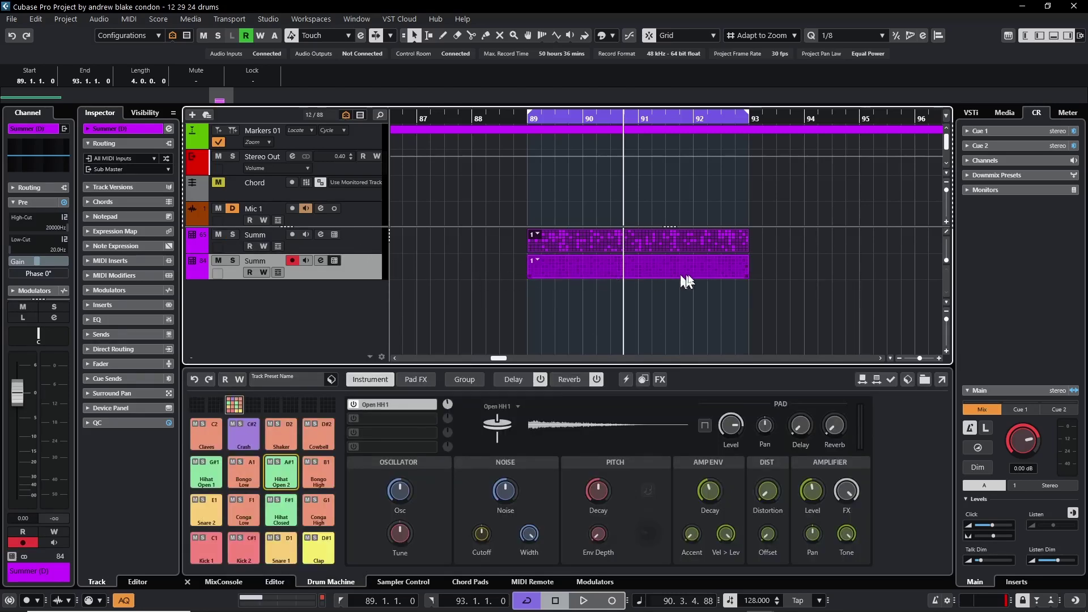
key(7)
click(538, 247)
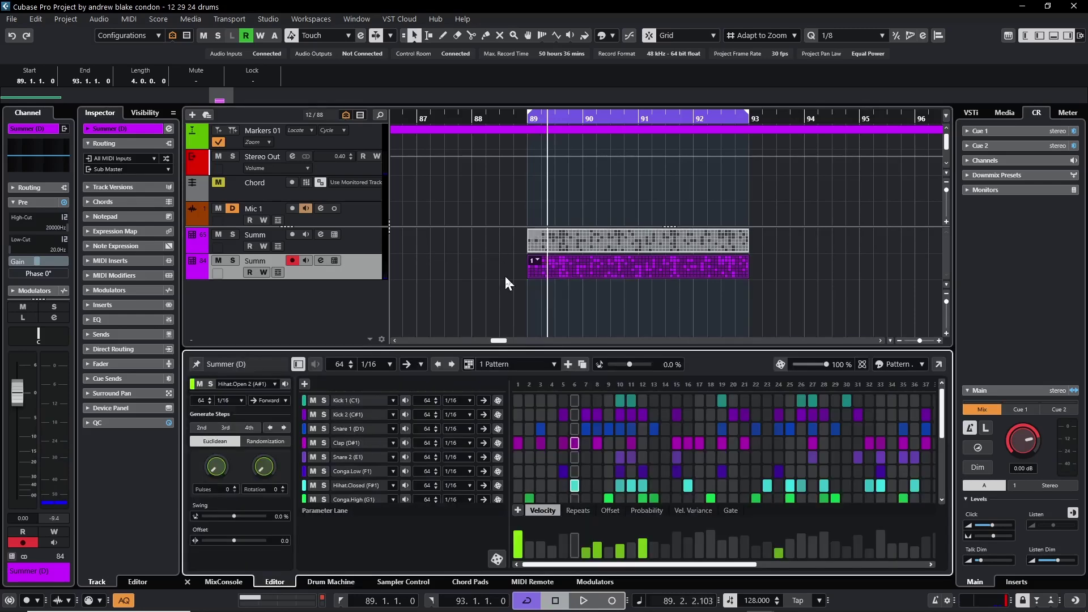
Play the loop from bar 89 to hear the duplicated track's pattern.
key(space)
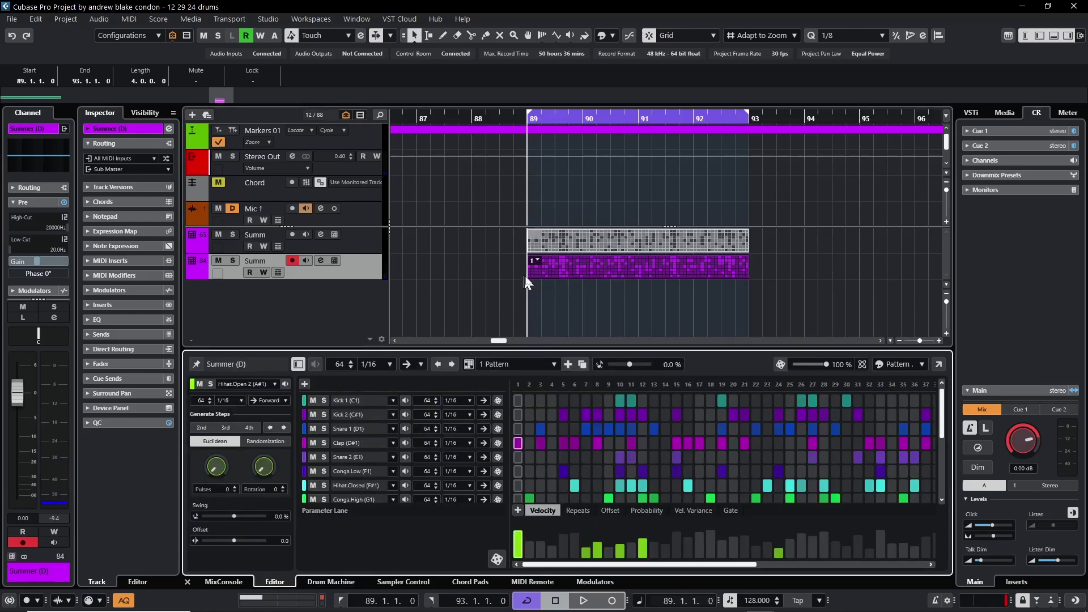
key(space)
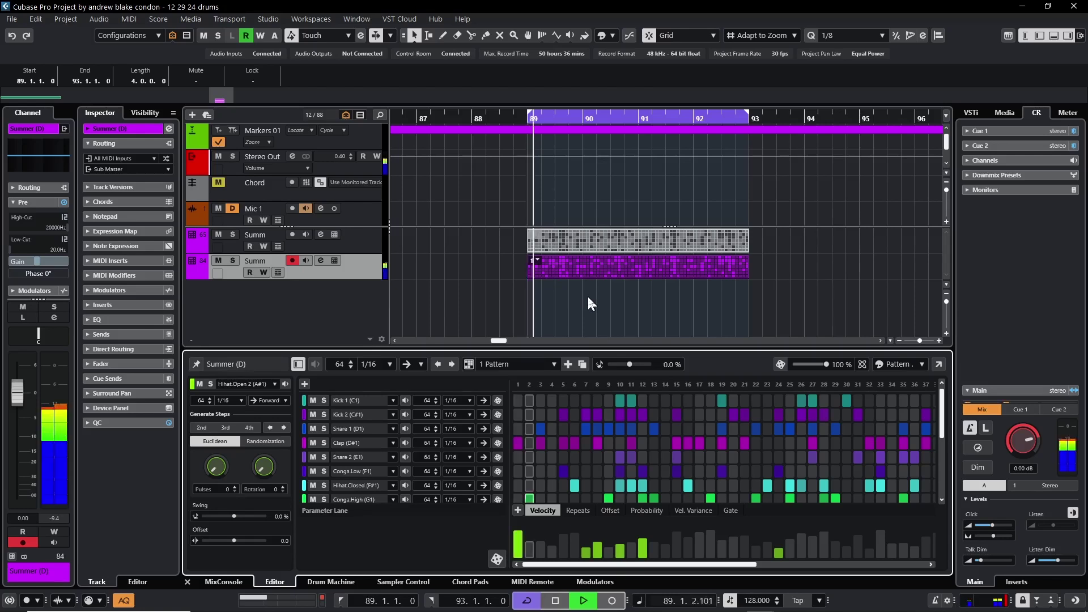
key(space)
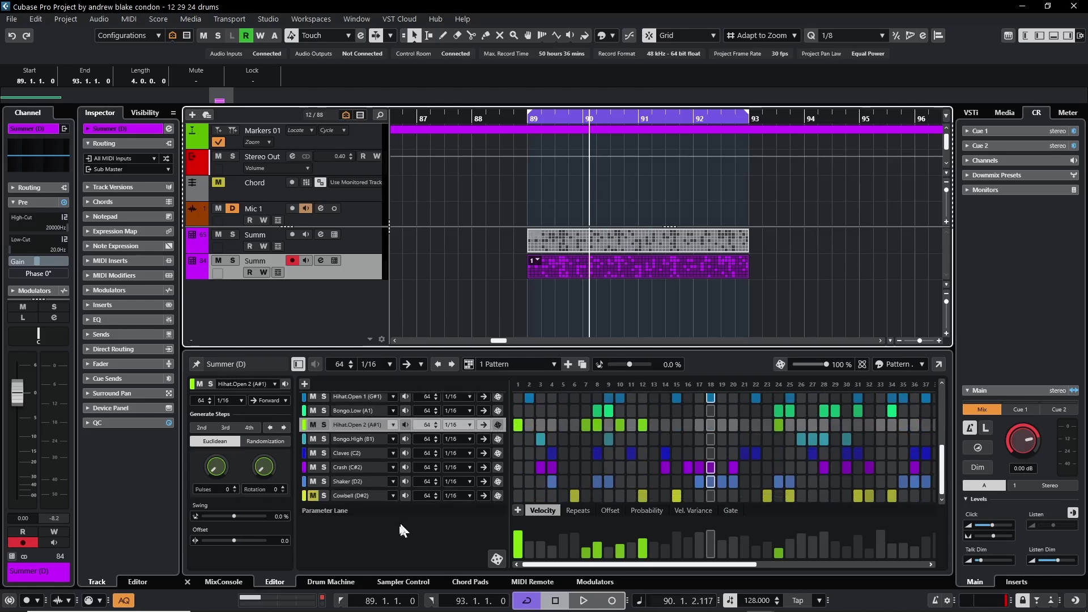
Solo the Bongo.High, Bongo.Low, Conga.High and Conga.Low lanes in the duplicated track's pattern and play the loop.
click(306, 497)
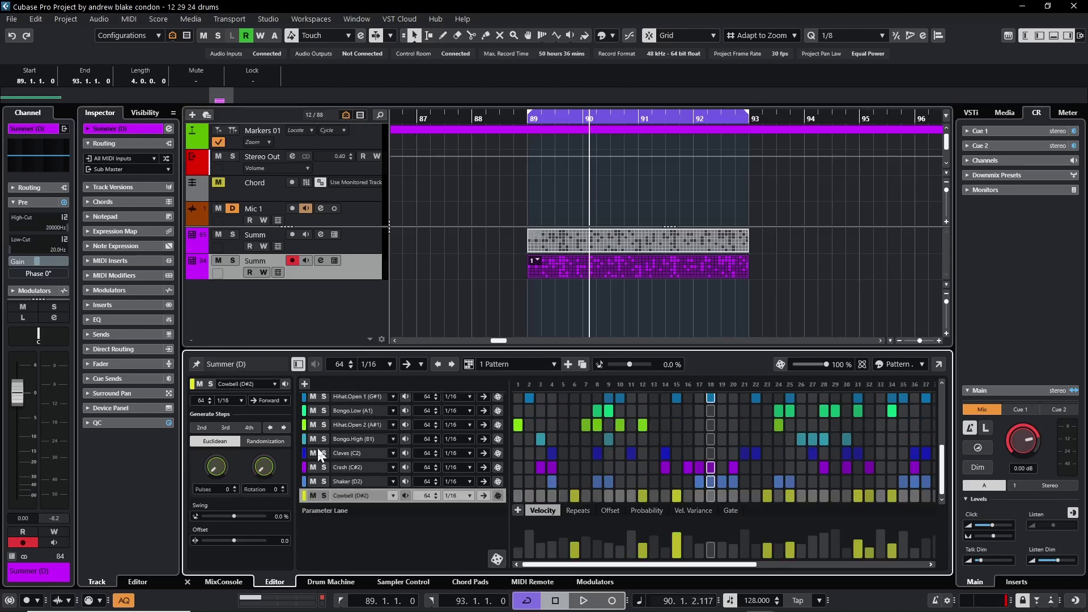
click(324, 440)
click(324, 410)
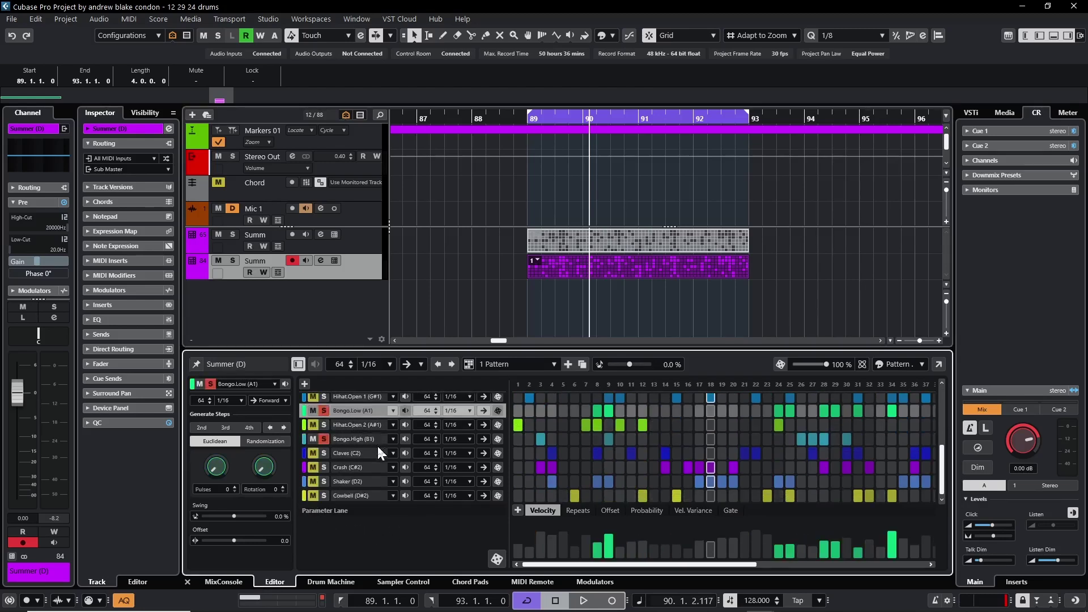
scroll(376, 444, up, 5)
click(344, 421)
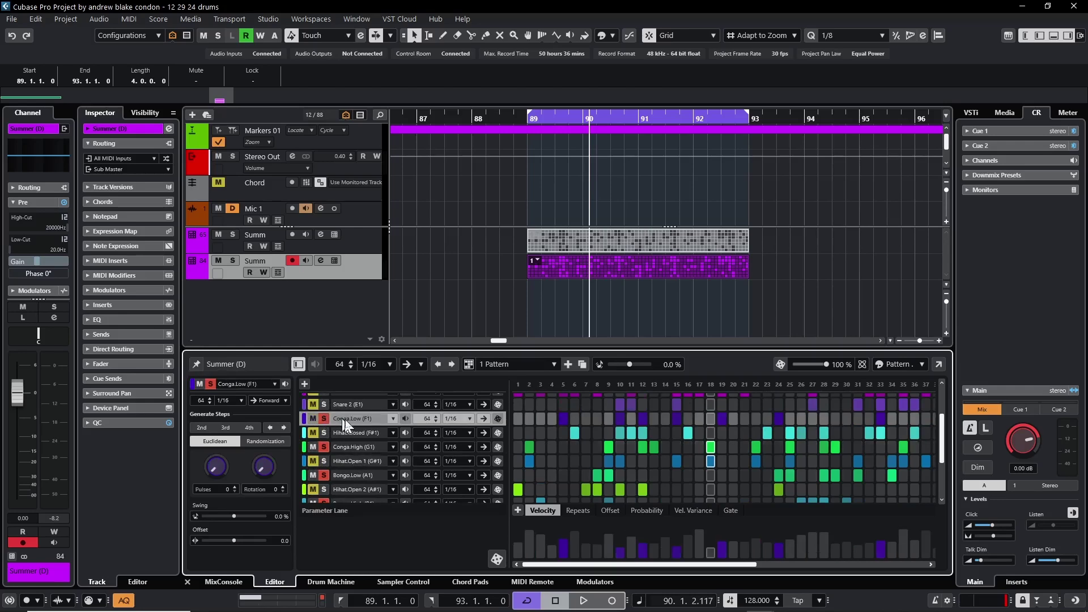
scroll(362, 423, up, 2)
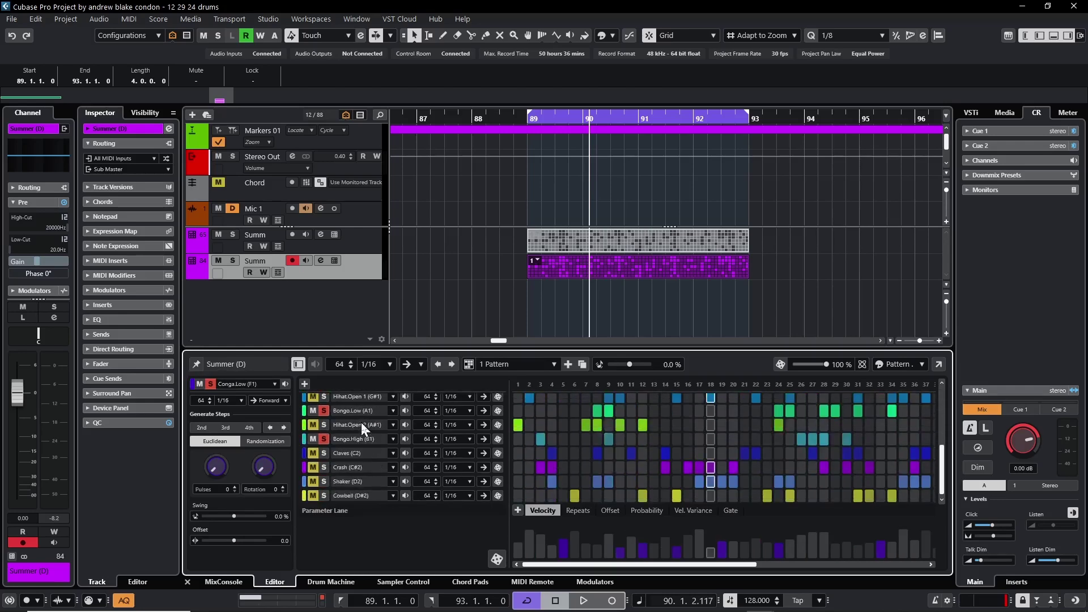
scroll(362, 422, down, 2)
click(533, 181)
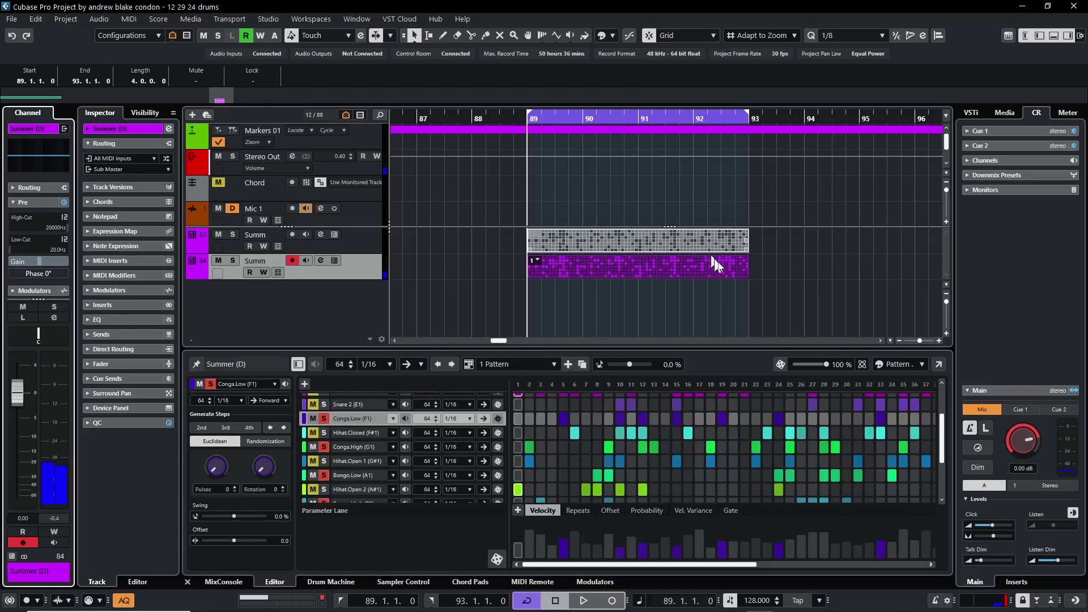
click(1003, 277)
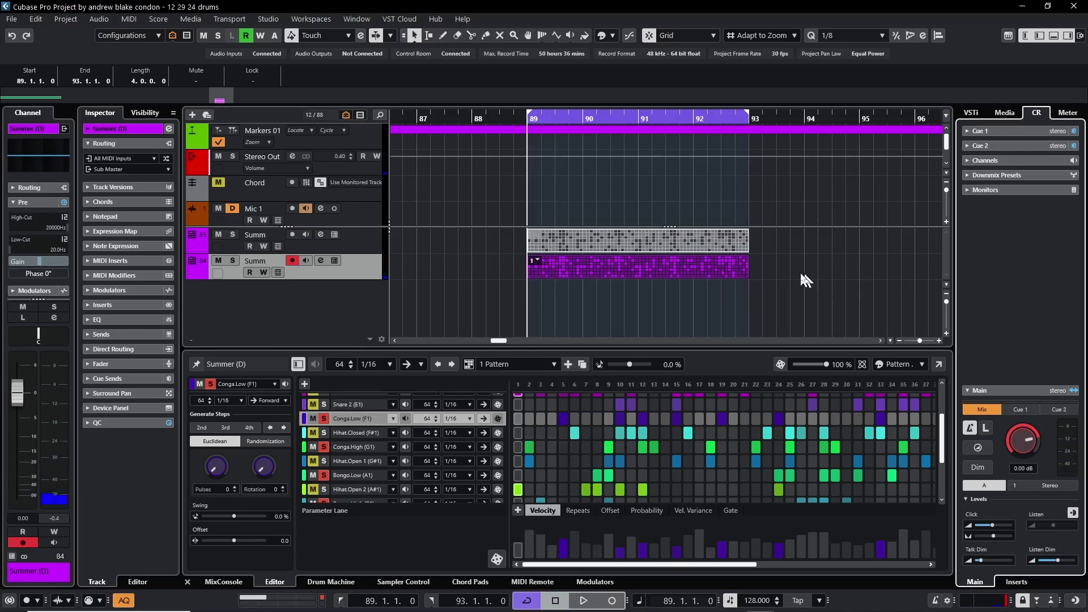
key(space)
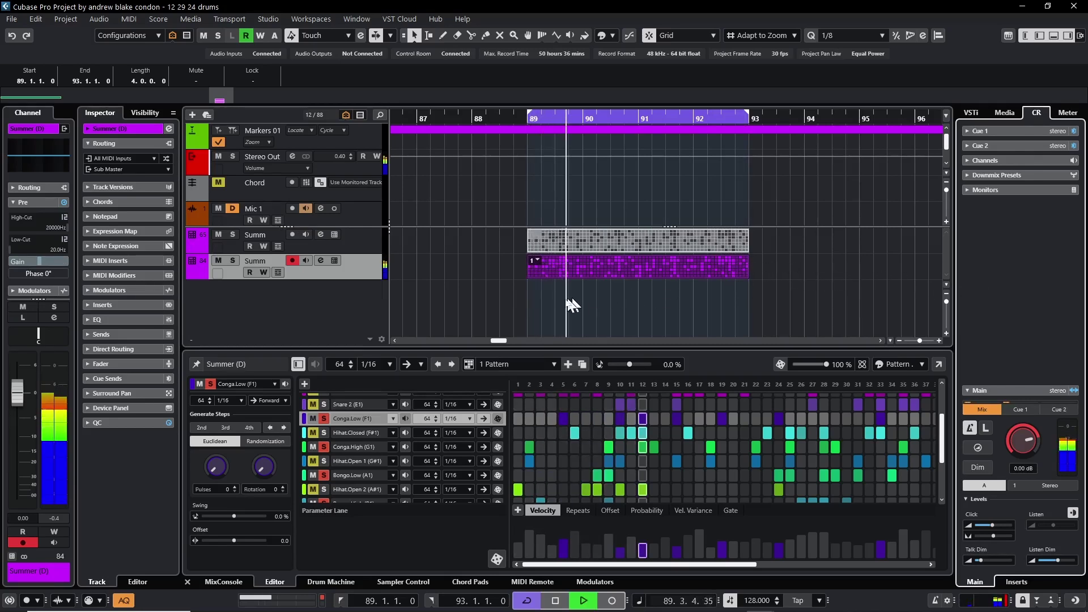
Rename the duplicated Summer track as bongo and set its track colour to bright green.
double_click(260, 260)
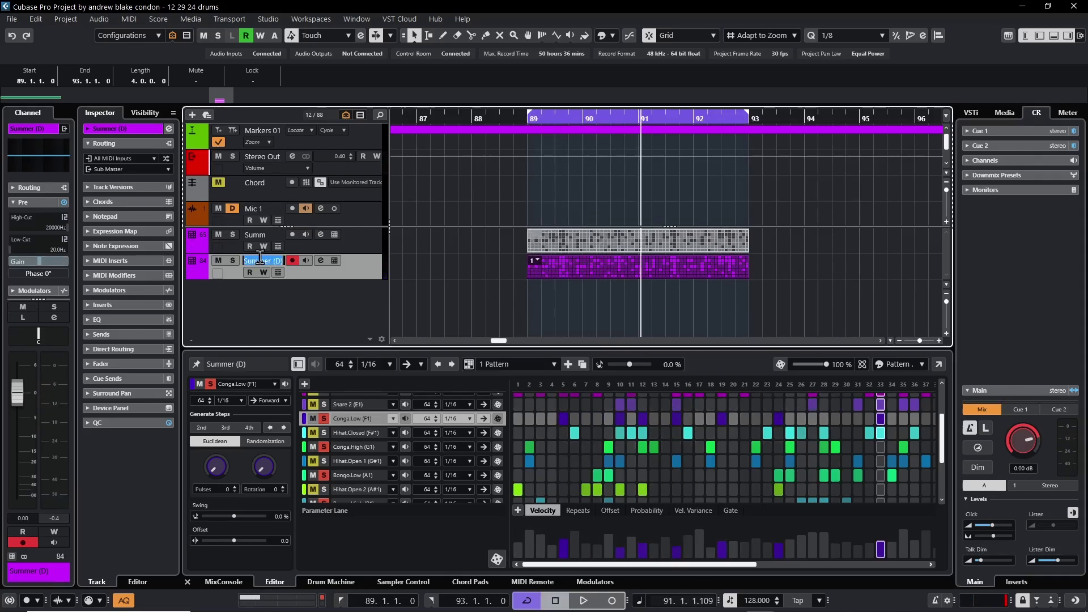
text(bongo)
key(Return)
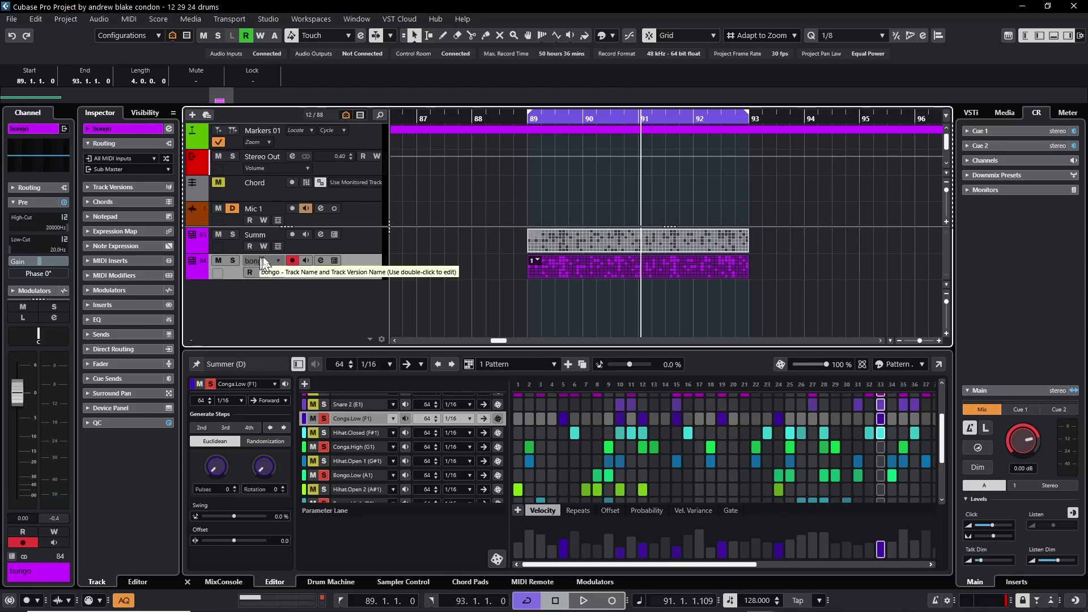
scroll(199, 271, down, 8)
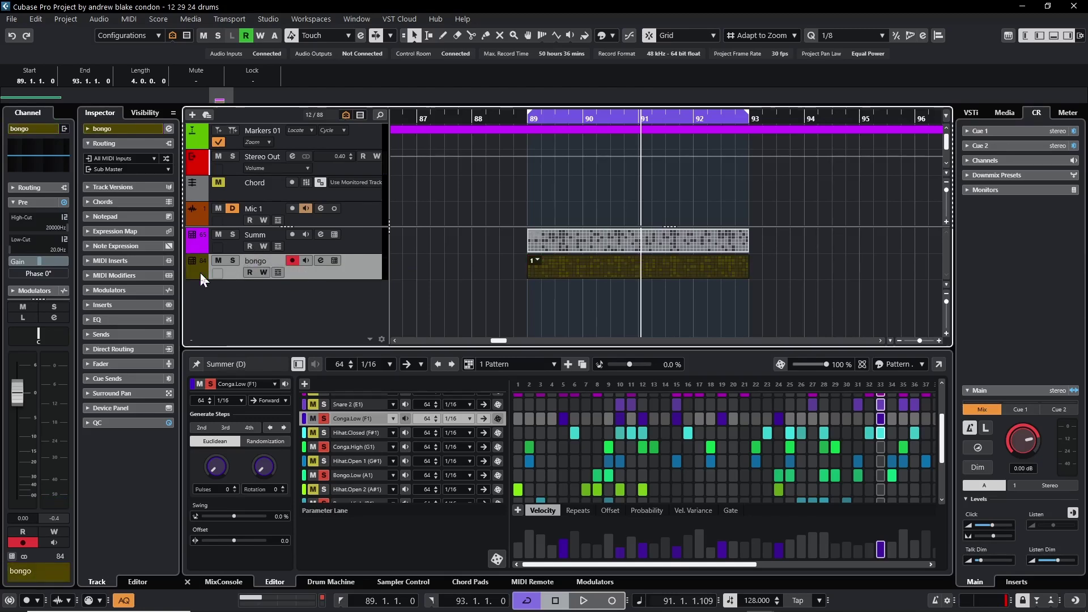
click(470, 257)
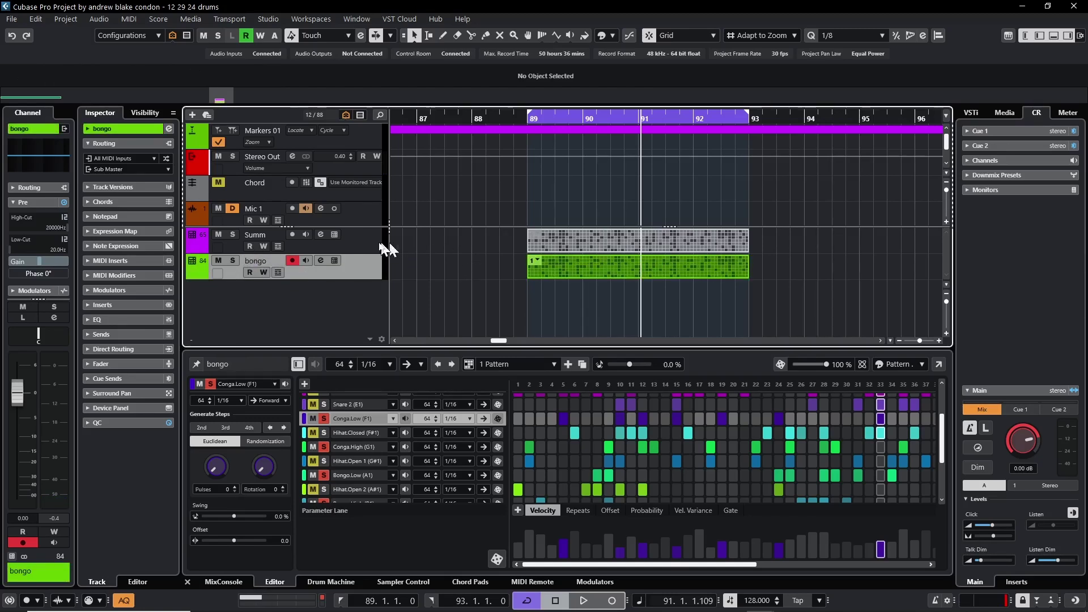
Duplicate the Summer track again and open the new copy's pattern for editing.
click(363, 240)
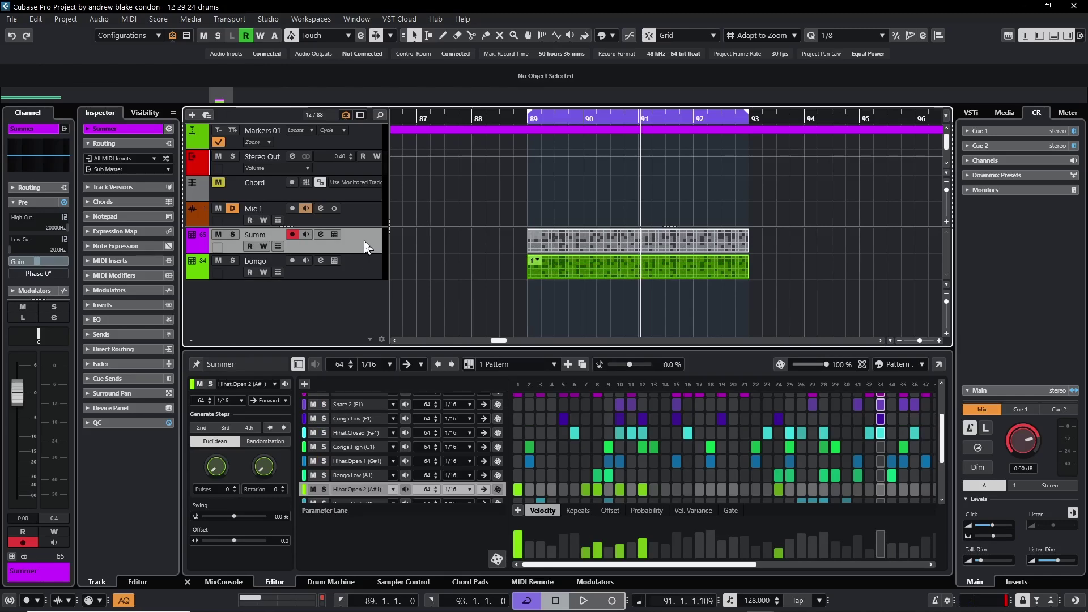
right_click(364, 241)
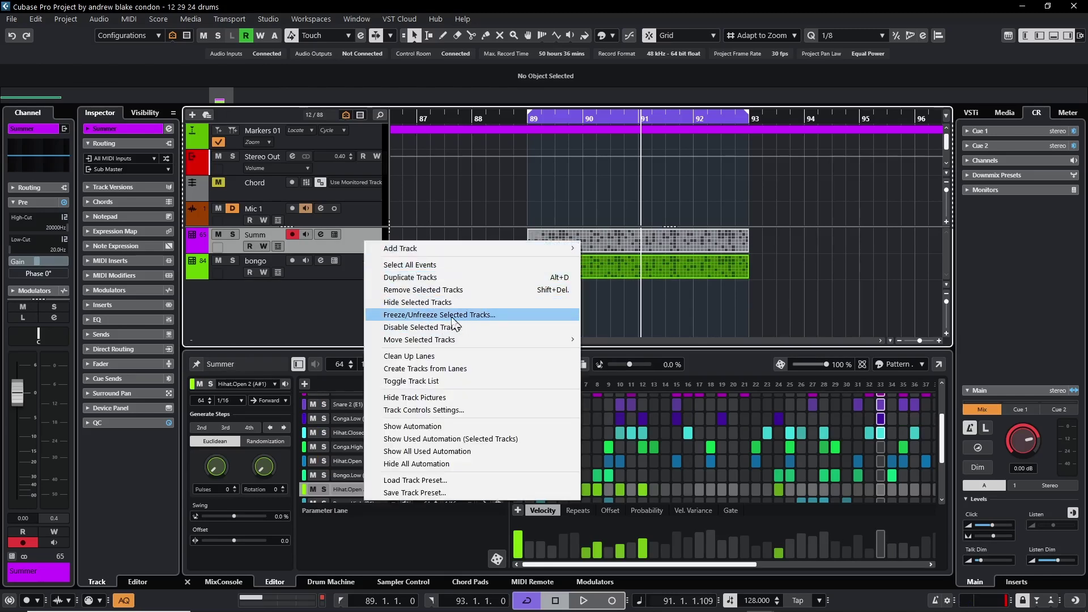
click(357, 242)
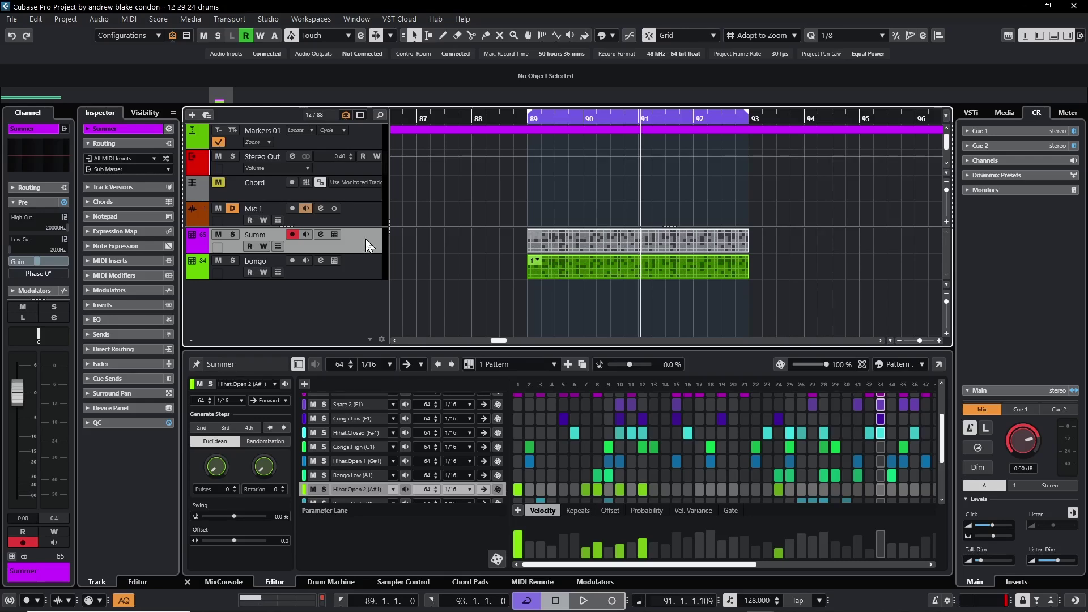
key(ctrl+shift+d)
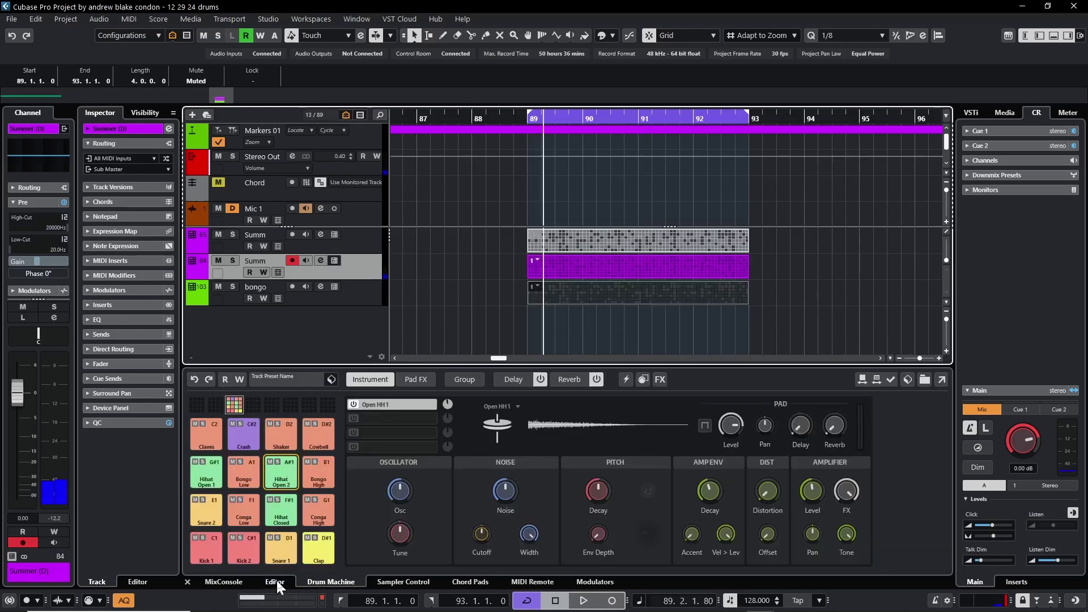
click(274, 581)
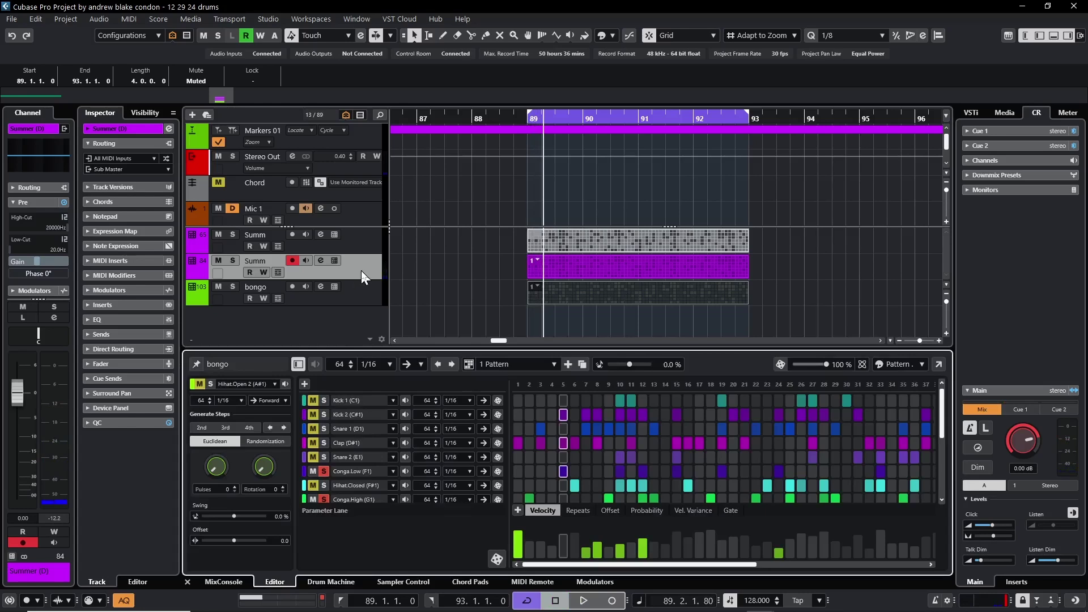
Solo the Hihat.Open 2, Hihat.Open 1 and Hihat.Closed lanes in the new copy's pattern.
scroll(340, 489, down, 5)
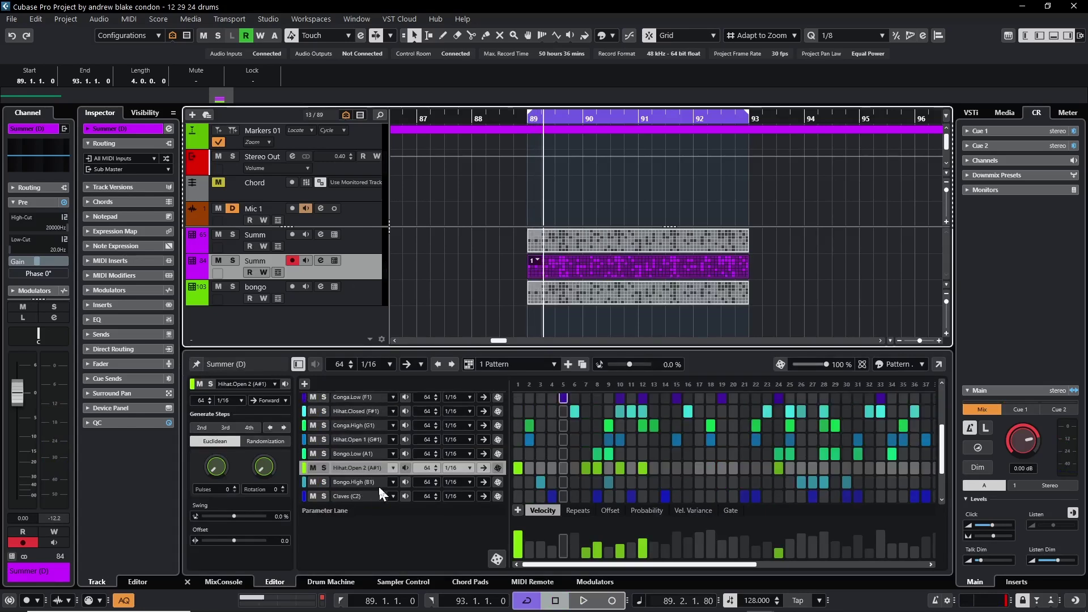
click(325, 467)
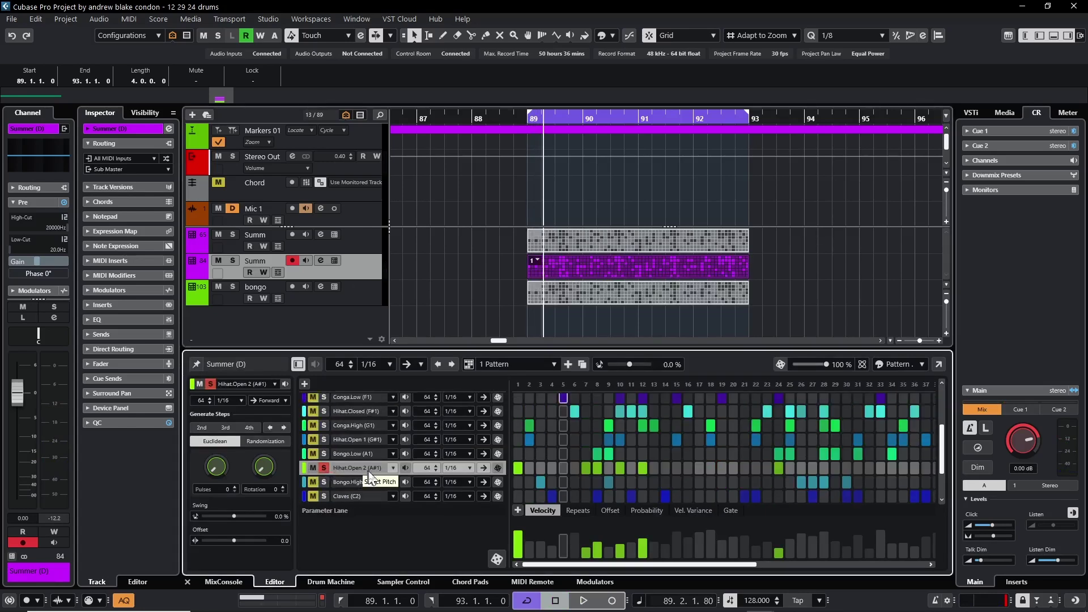
click(324, 440)
scroll(372, 441, up, 1)
click(323, 433)
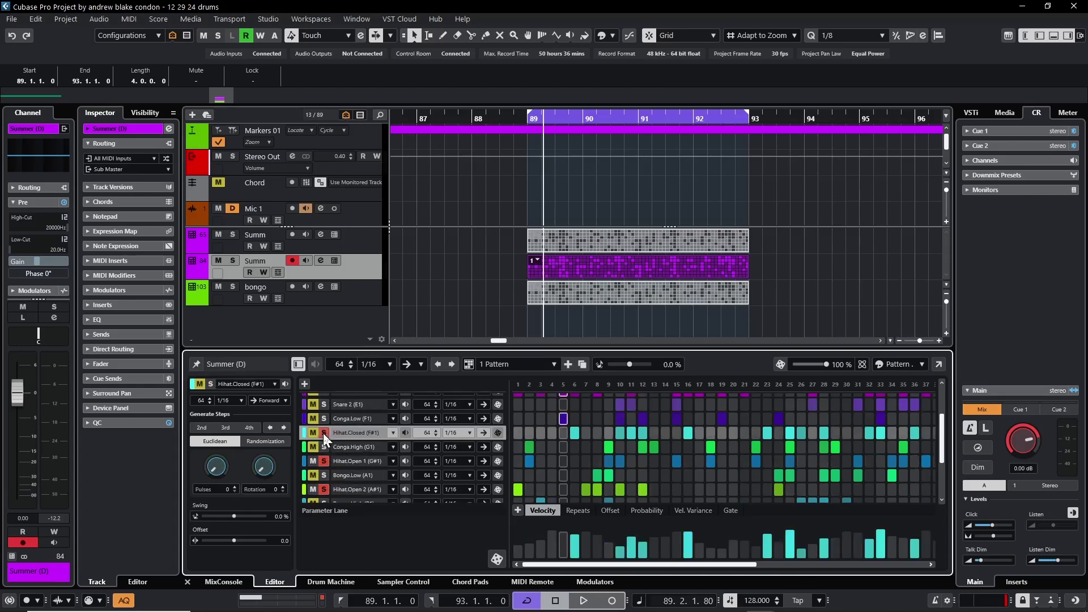
scroll(372, 437, down, 2)
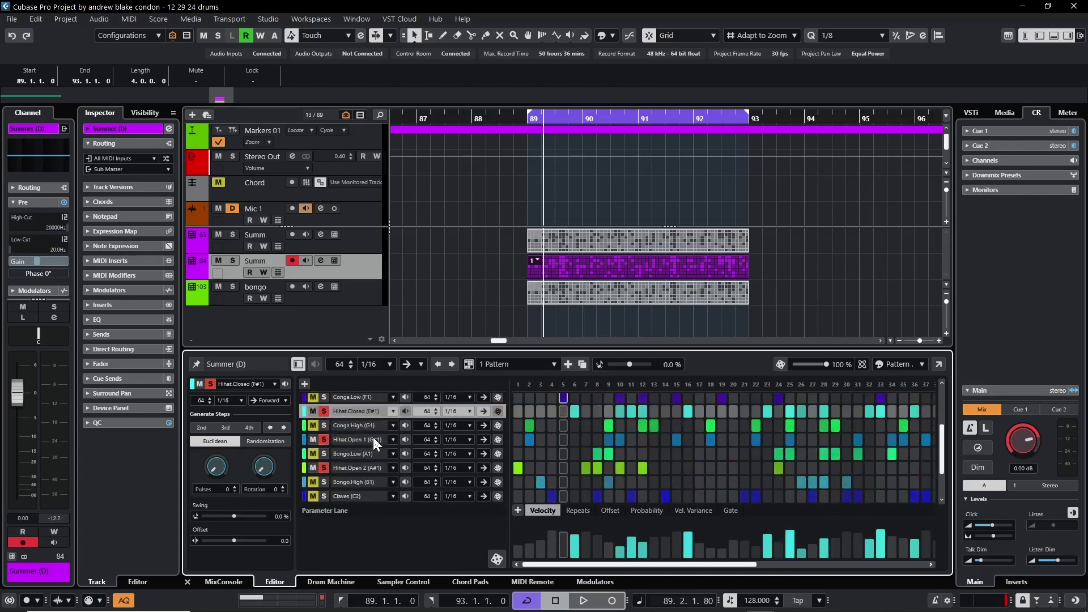
scroll(373, 437, up, 2)
Play the loop with the soloed hi-hat lanes and rename the new duplicate track as hh.
click(369, 270)
key(space)
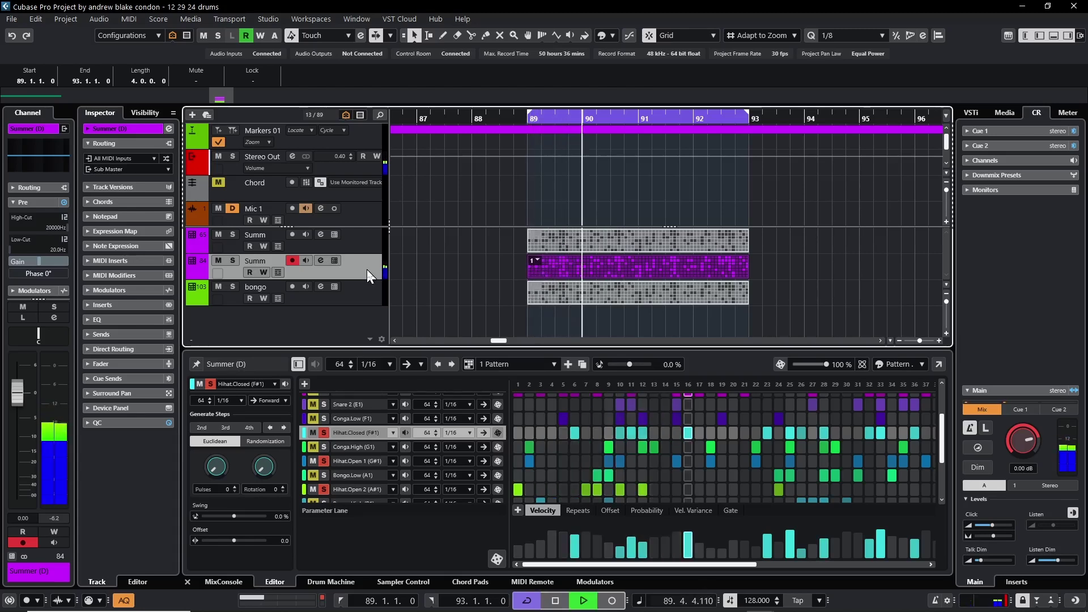
double_click(263, 261)
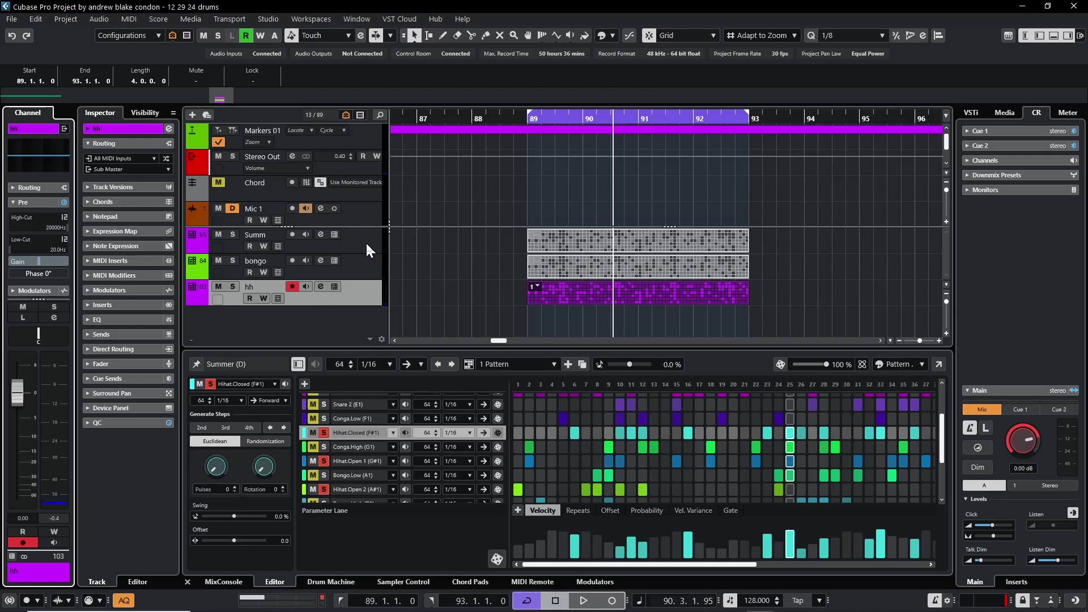
Record a kick part on the Summer track from bar 89 to 93 and move it to a new track below hh.
click(366, 242)
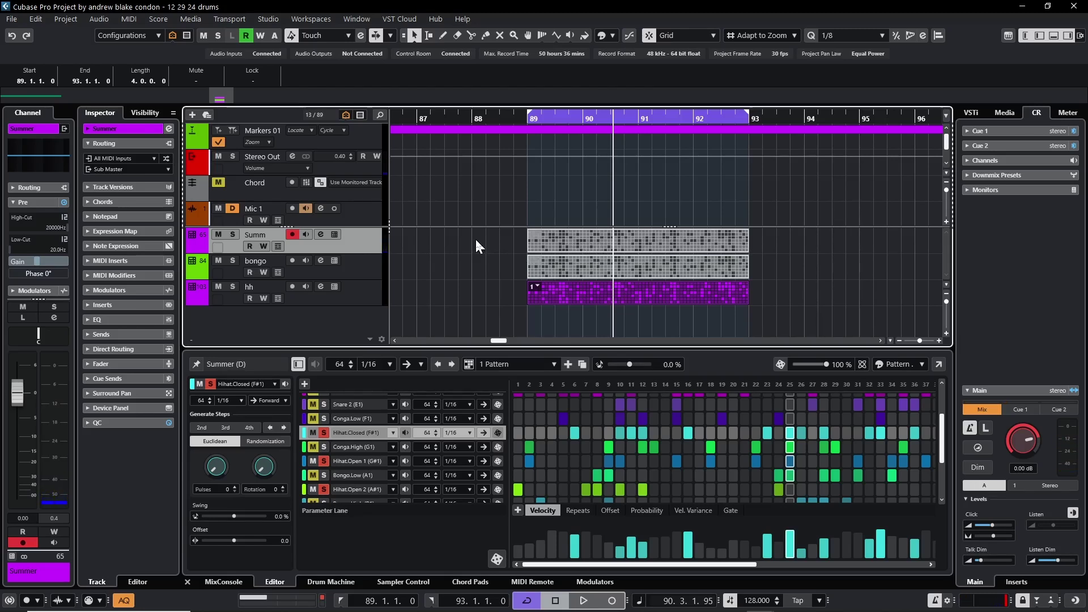
key(KP_Multiply)
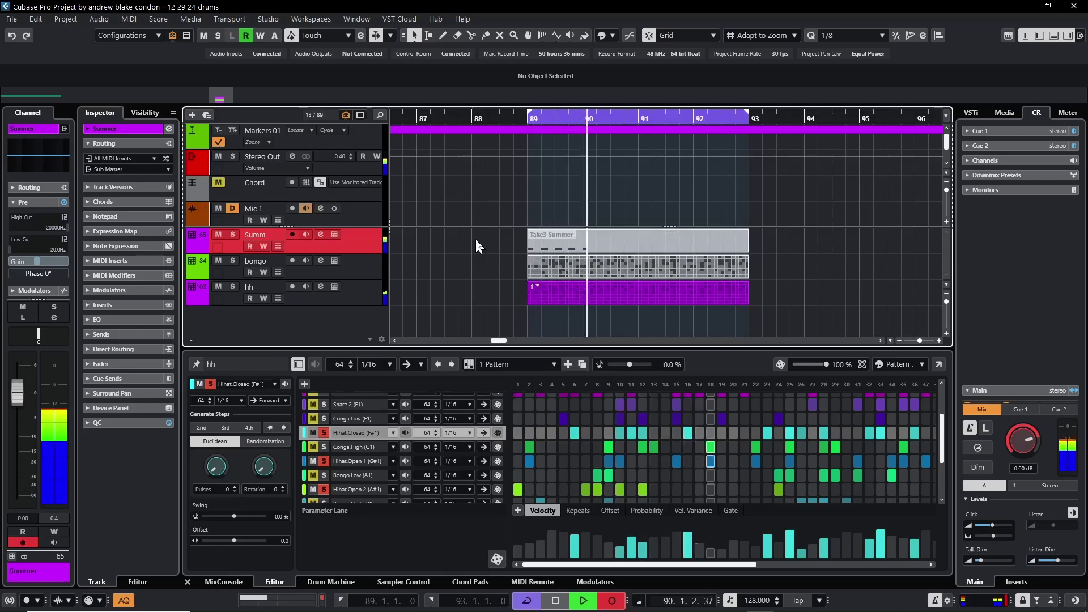
key(space)
drag(603, 240, 494, 273)
drag(499, 303, 609, 322)
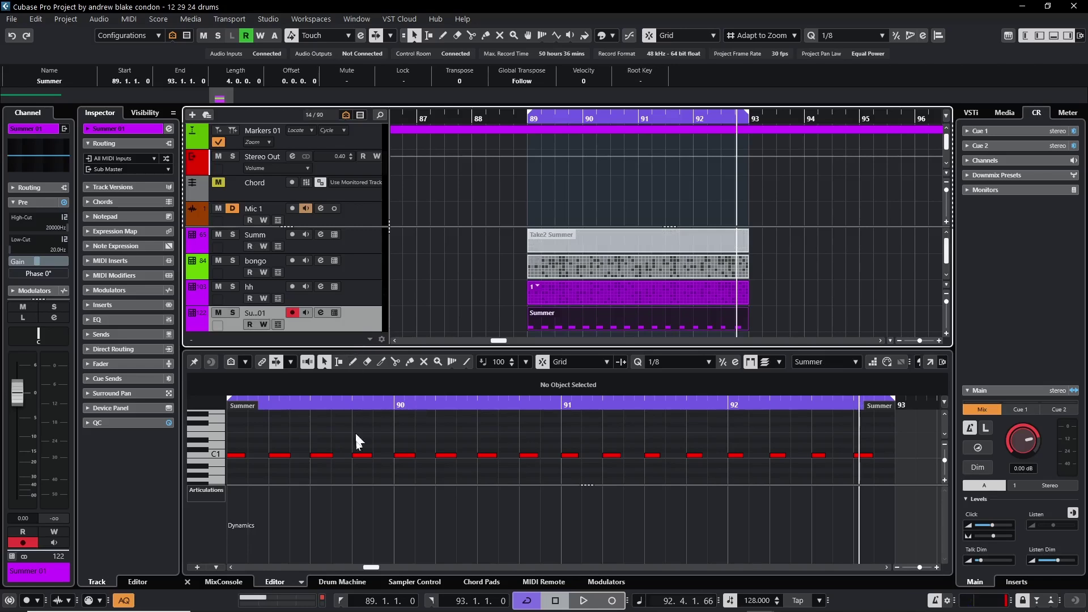
Rename the new track holding the recorded part as kick and set its track colour to yellow.
click(342, 582)
double_click(265, 313)
text(kick)
key(Return)
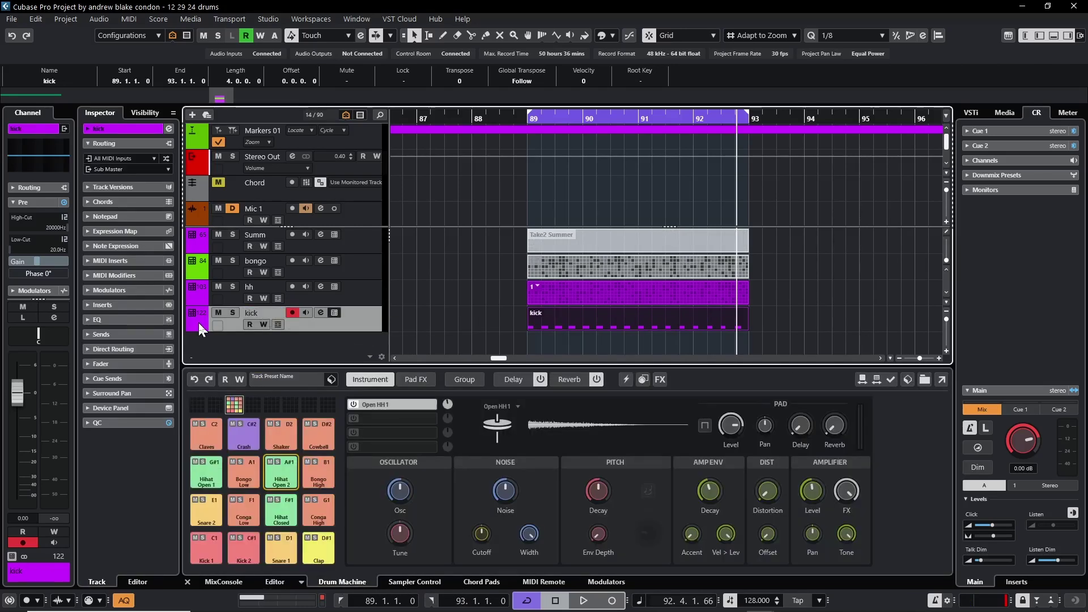
click(198, 322)
click(223, 365)
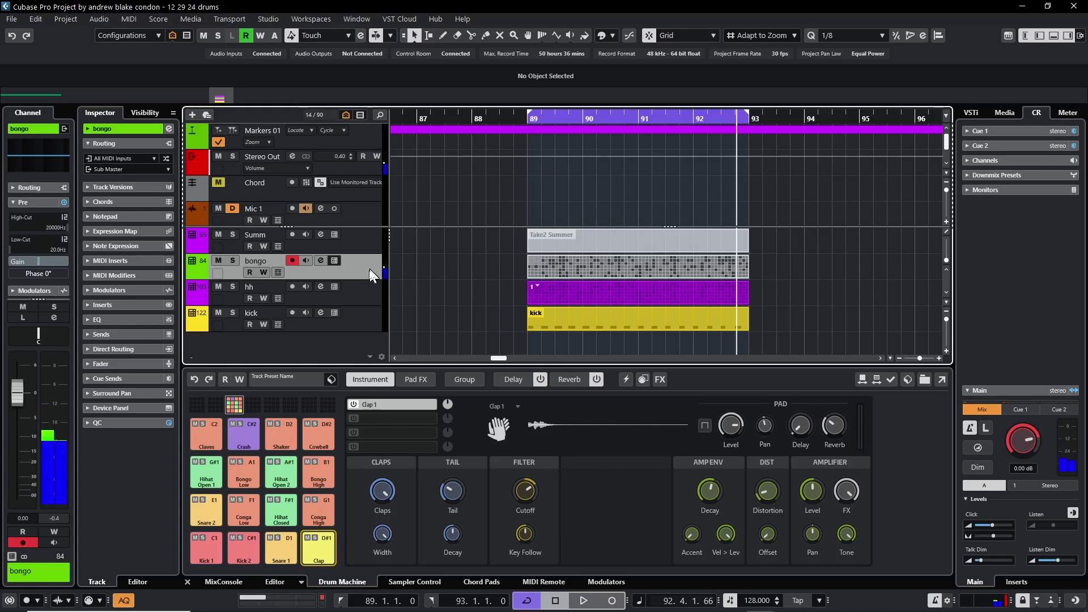
Record a clap part on the bongo track from bar 89 to 93 and move it to a new track below kick.
key(KP_0)
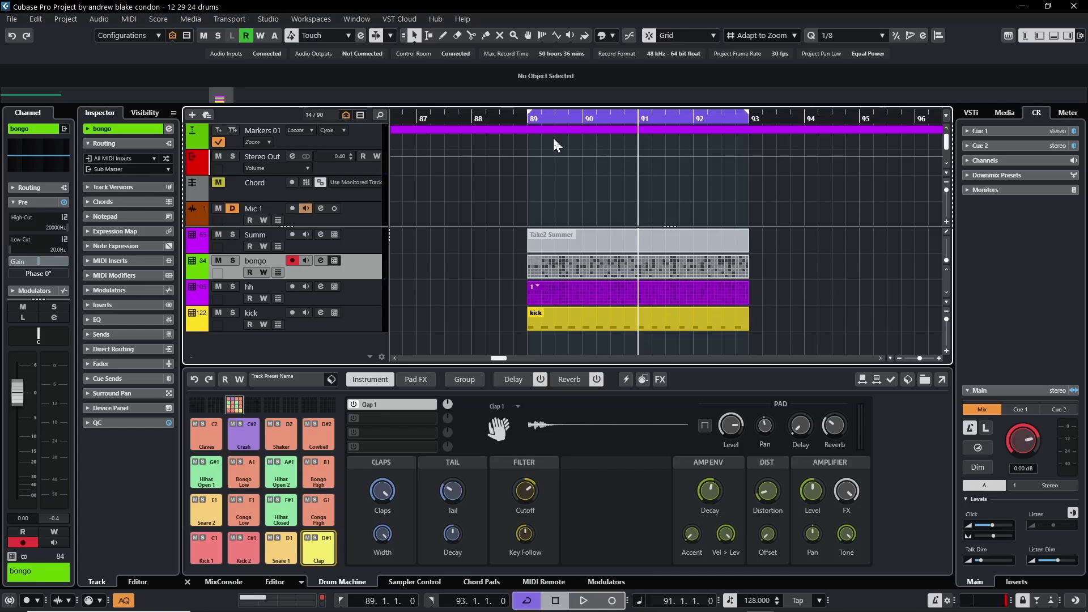
key(KP_Multiply)
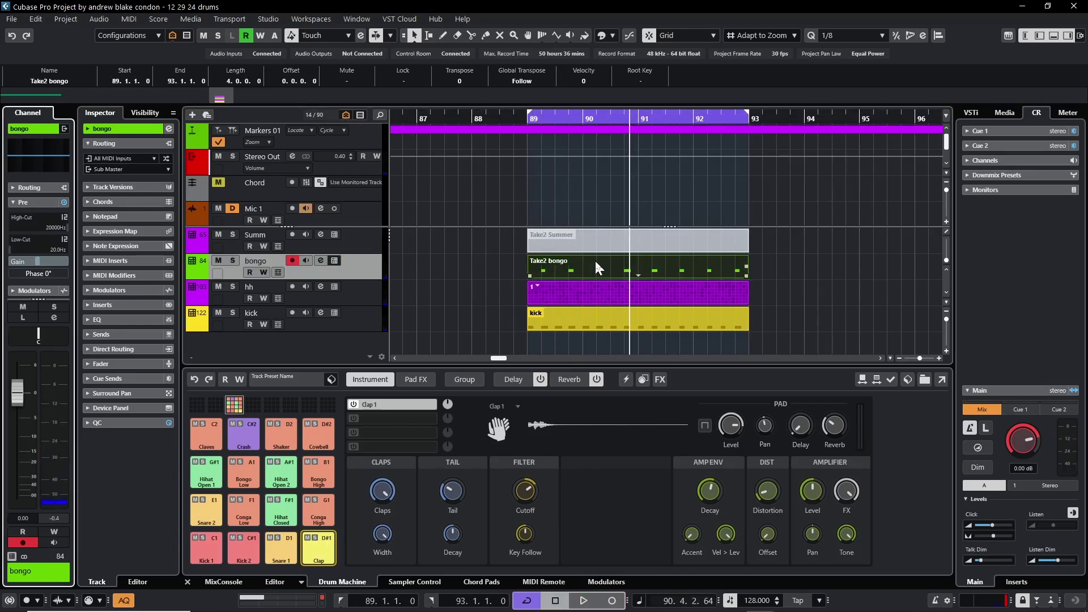
drag(595, 262, 594, 348)
Rename the new track holding the recorded clap part as clap.
double_click(264, 310)
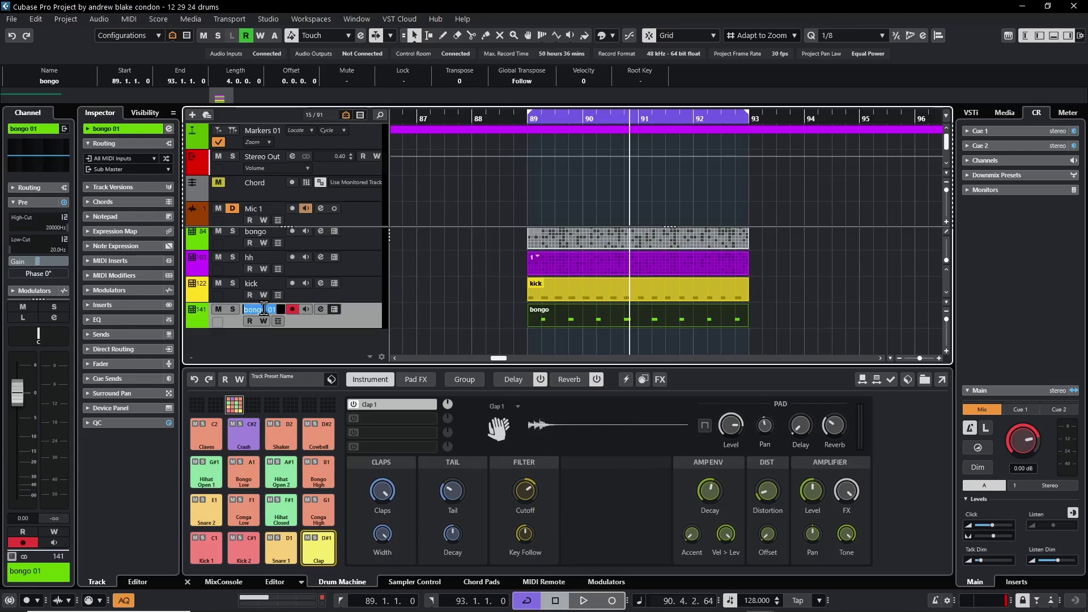
text(clap)
key(Return)
scroll(445, 281, up, 2)
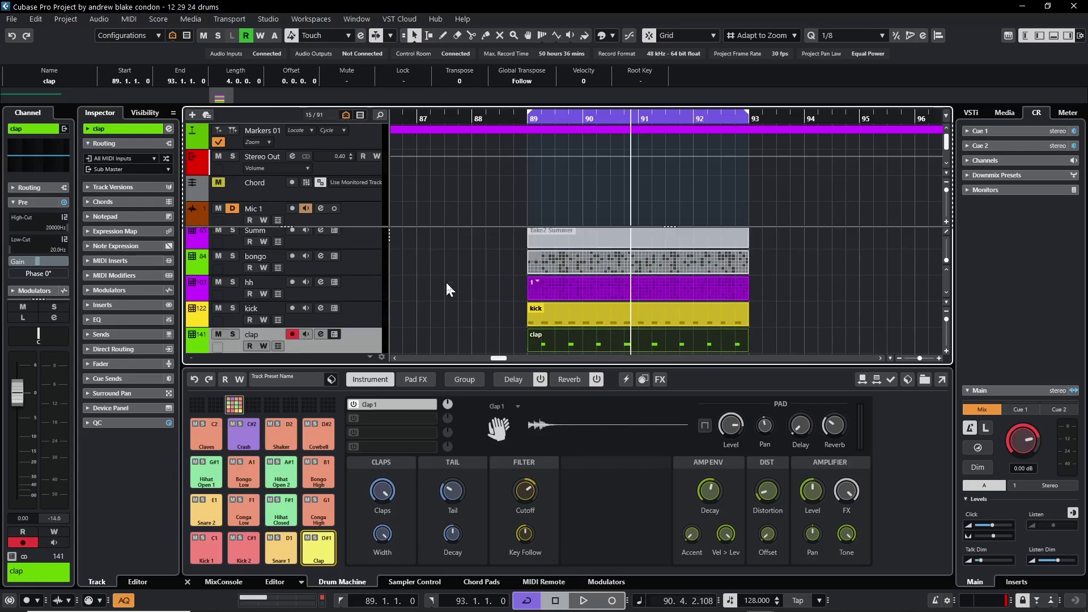
scroll(446, 288, up, 1)
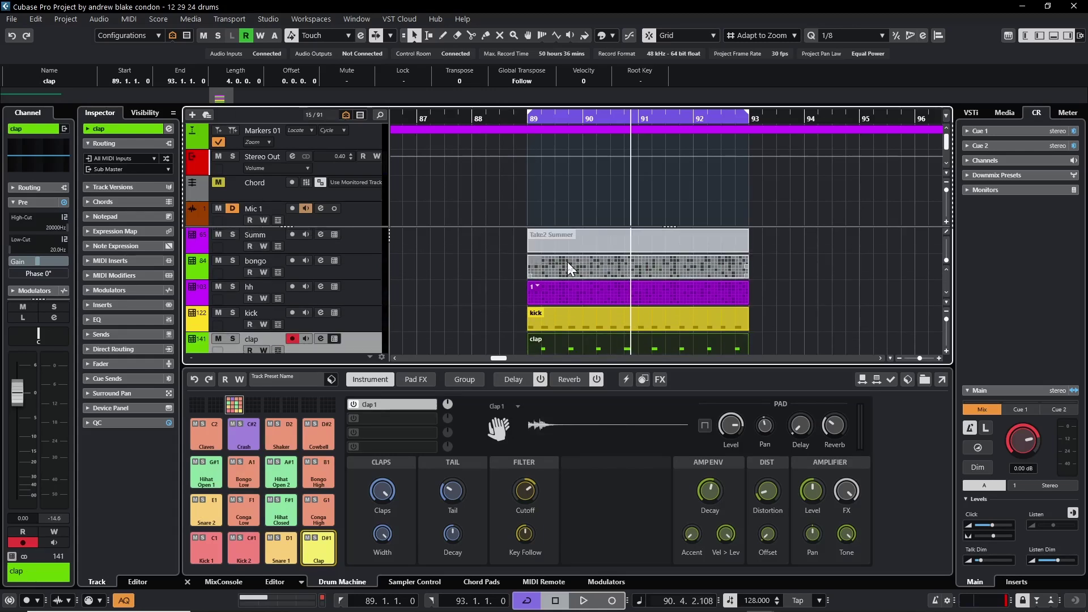
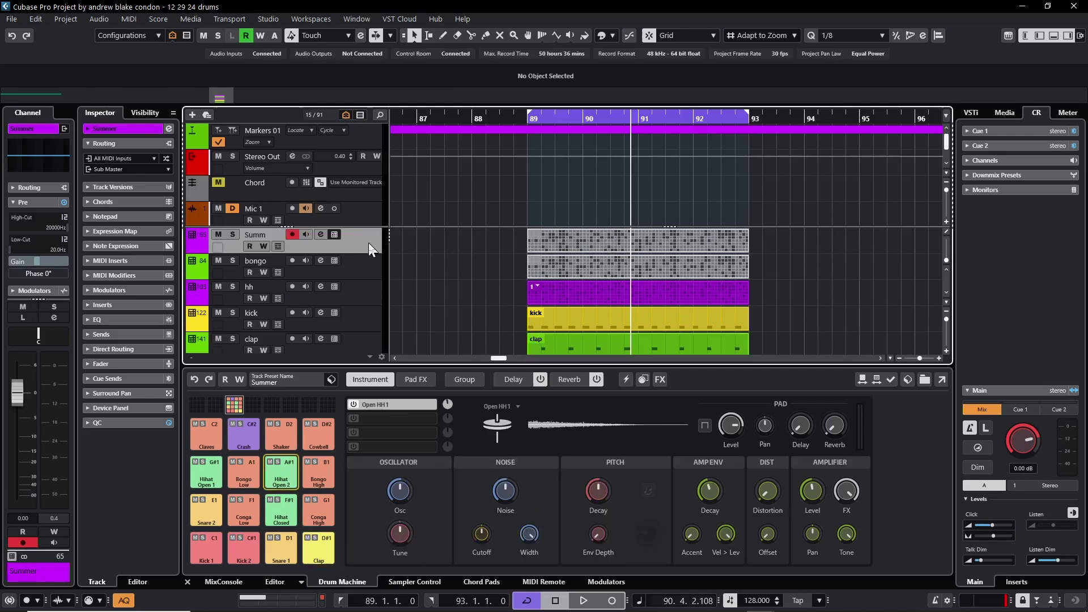
Duplicate the Summer track, move the copy below clap and rename it perc.
key(ctrl+d)
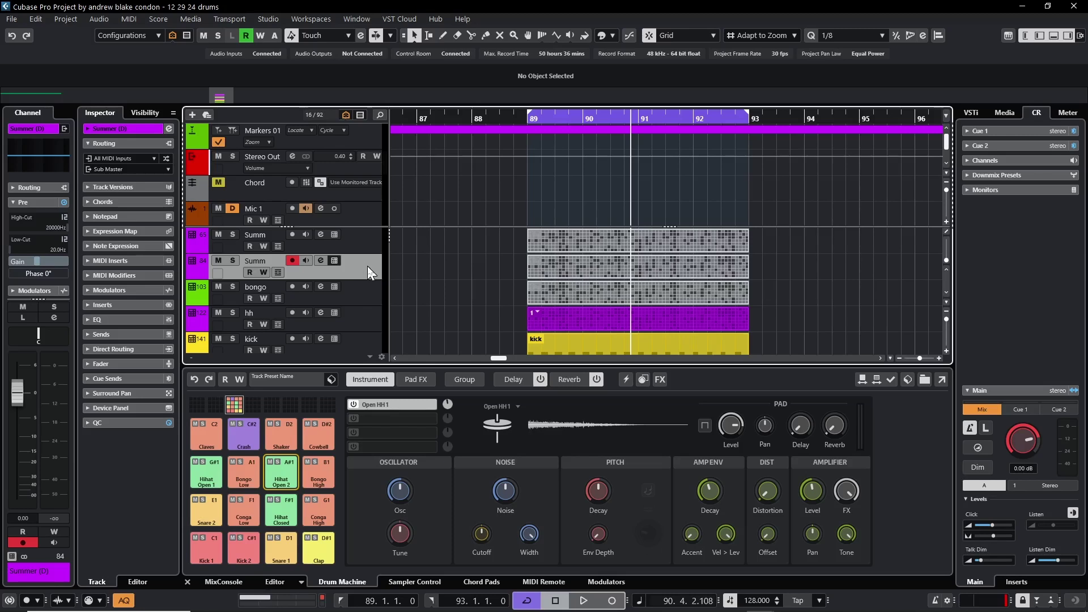
key(ctrl+Down)
key(ctrl+Down)
key(ctrl+Down)
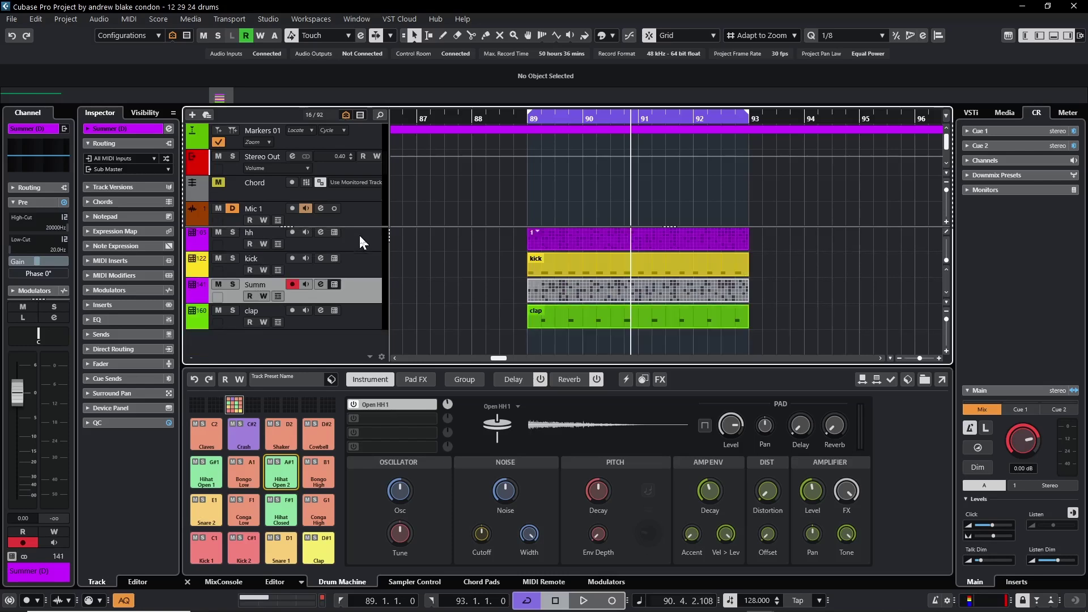
key(ctrl+Down)
double_click(259, 311)
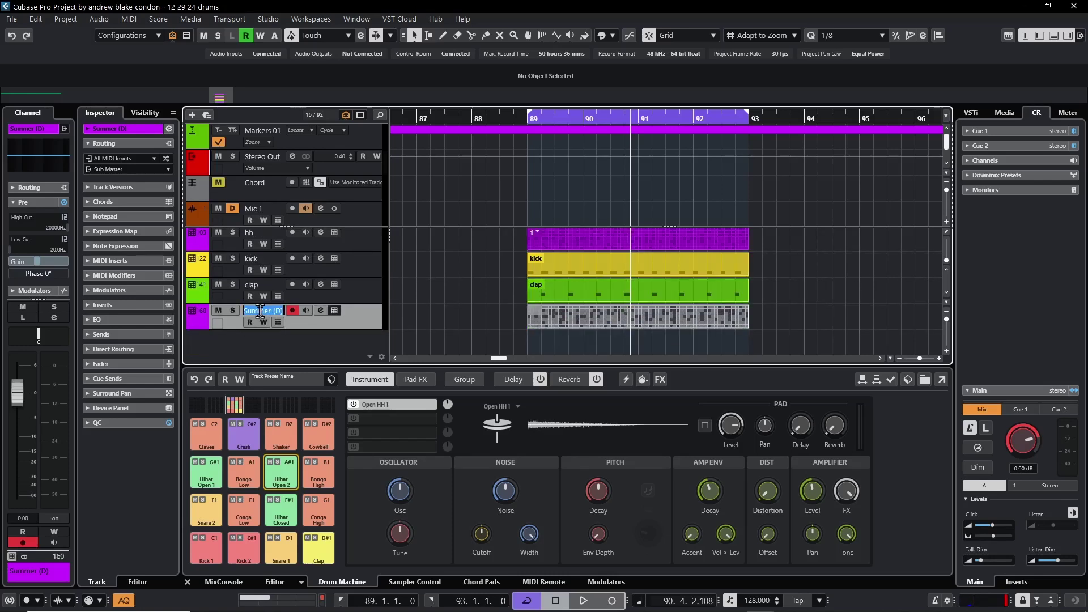
text(perc)
key(Return)
Open the perc part's pattern and mute its Bongo, Conga and Hihat lanes.
double_click(601, 318)
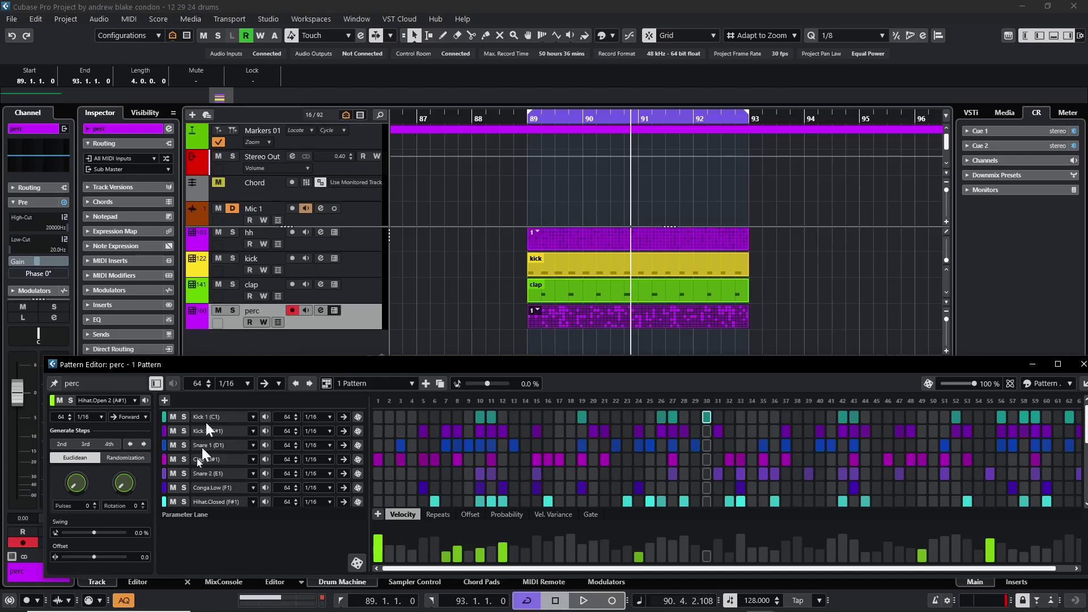
scroll(206, 459, down, 3)
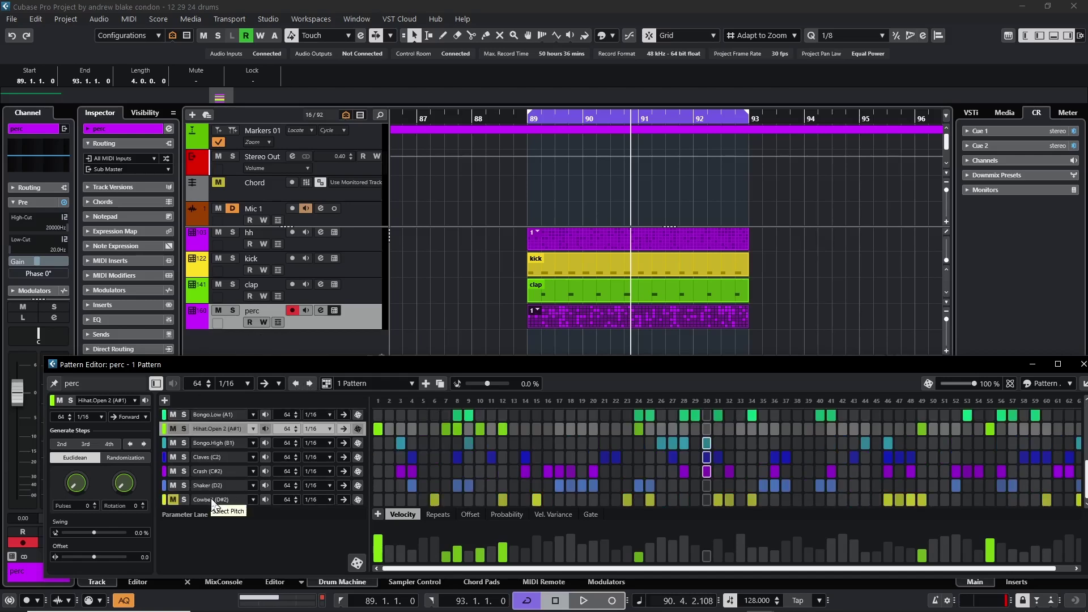
click(209, 499)
scroll(210, 497, up, 2)
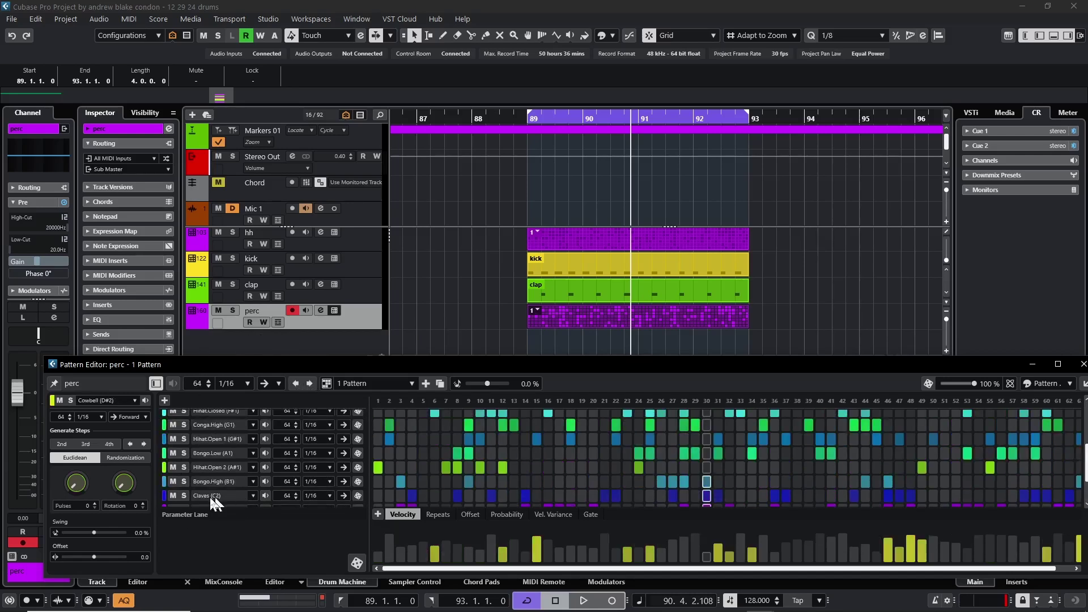
click(174, 481)
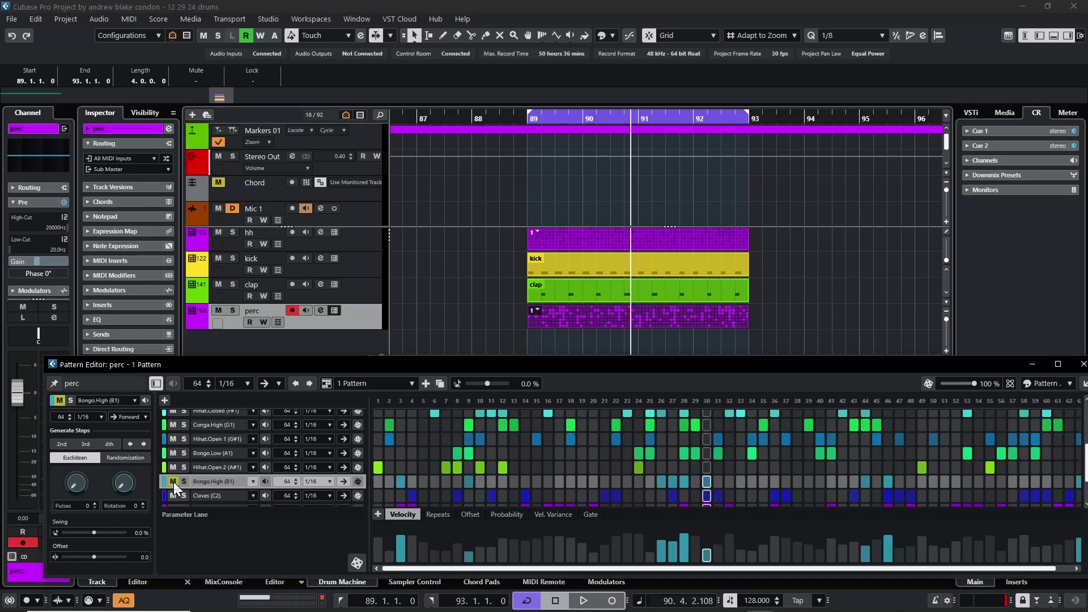
scroll(172, 467, up, 1)
click(172, 471)
click(172, 442)
scroll(176, 441, up, 1)
click(174, 435)
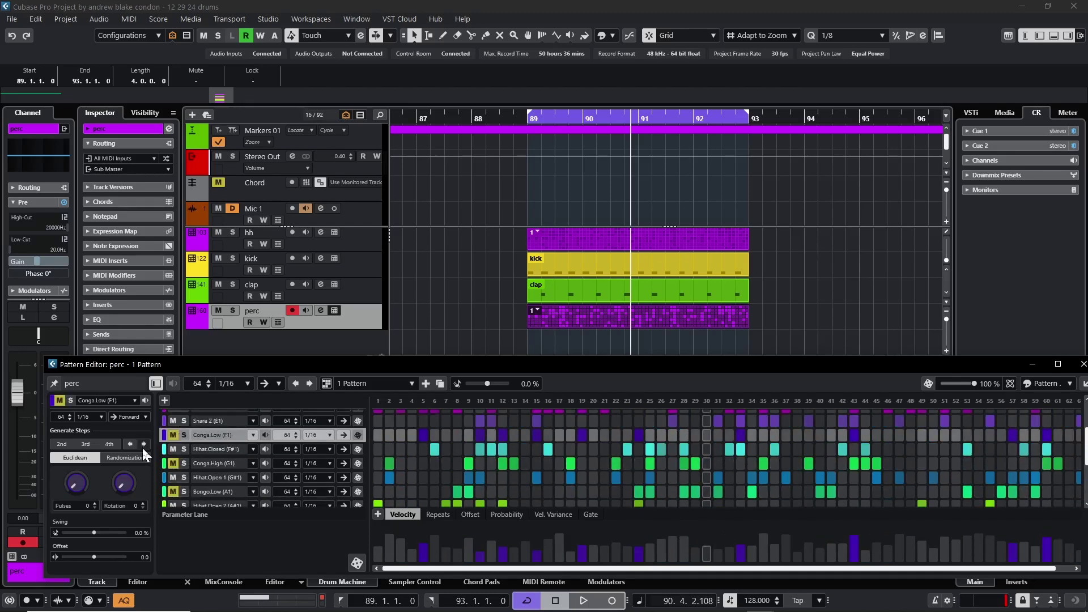
click(172, 448)
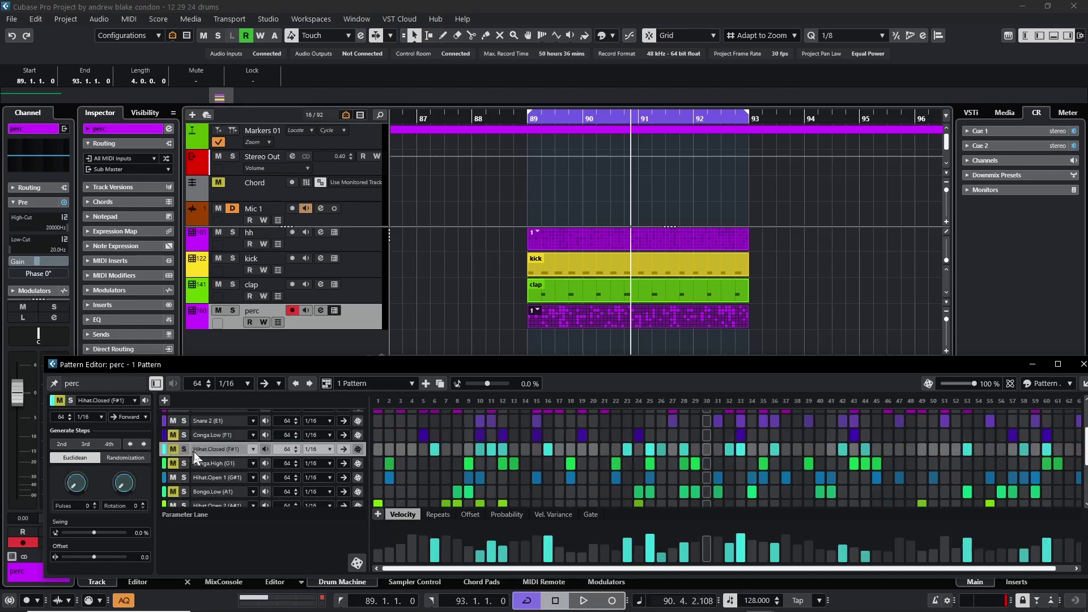
scroll(195, 453, down, 2)
click(173, 463)
Mute the Clap, Kick 1, Snare 1 and Snare 2 lanes and audition the perc part with its track soloed.
scroll(173, 460, up, 4)
click(173, 459)
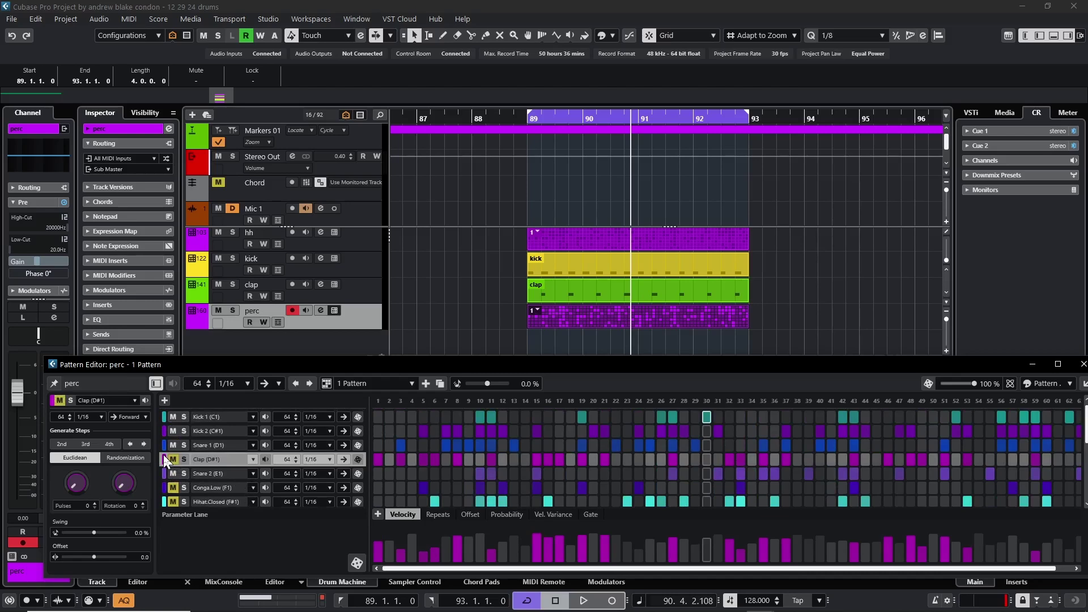
click(172, 417)
click(172, 446)
click(172, 473)
scroll(236, 468, down, 3)
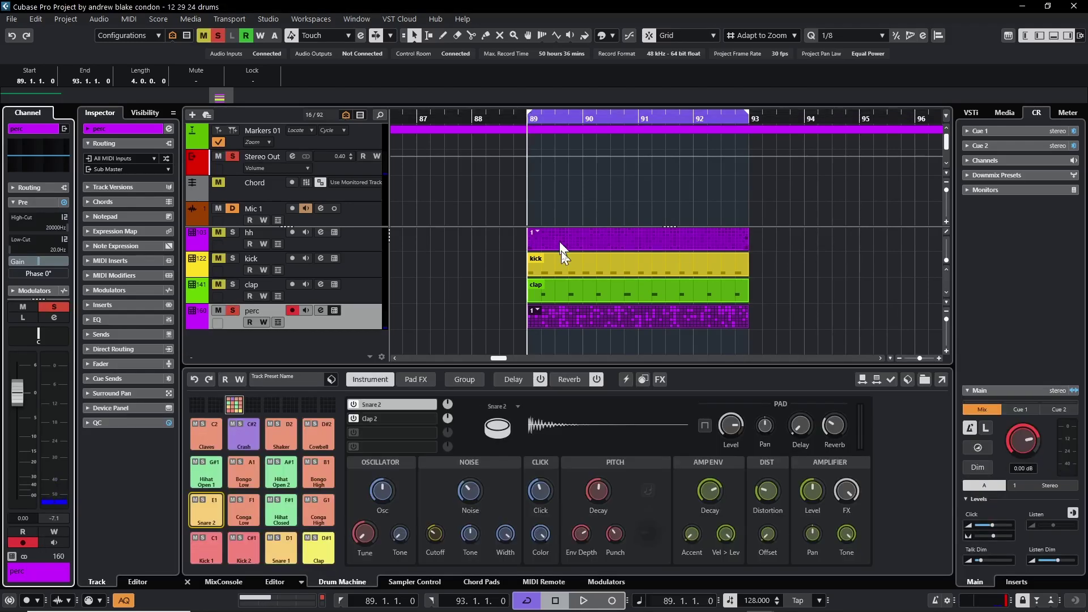
click(553, 321)
key(space)
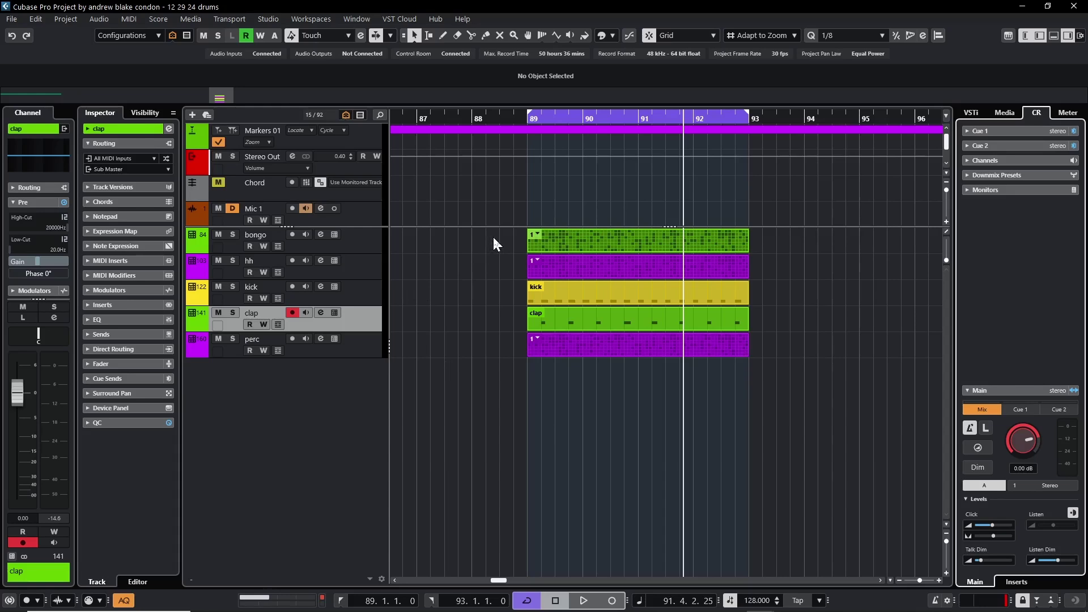
Select all five drum parts with their tracks and show only their channels in MixConsole 4.
drag(493, 238, 770, 363)
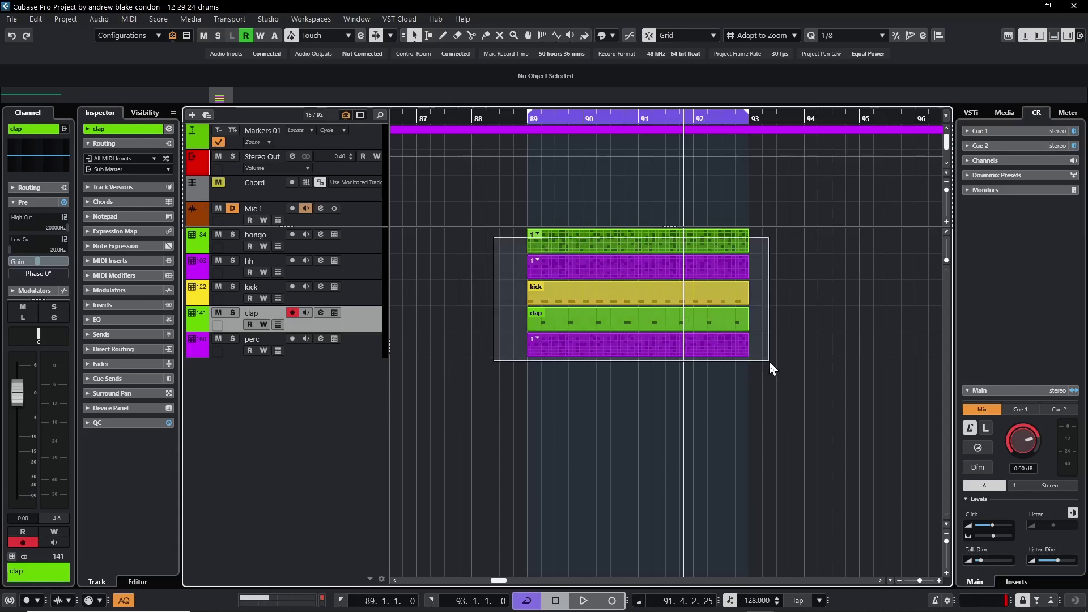
key(ctrl+a)
click(267, 19)
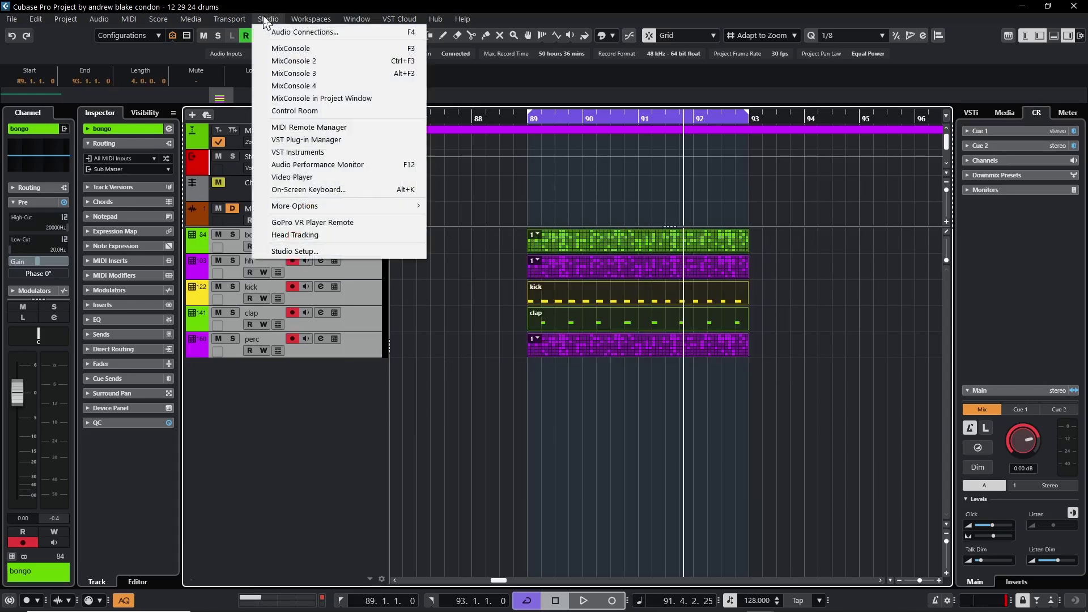
click(305, 86)
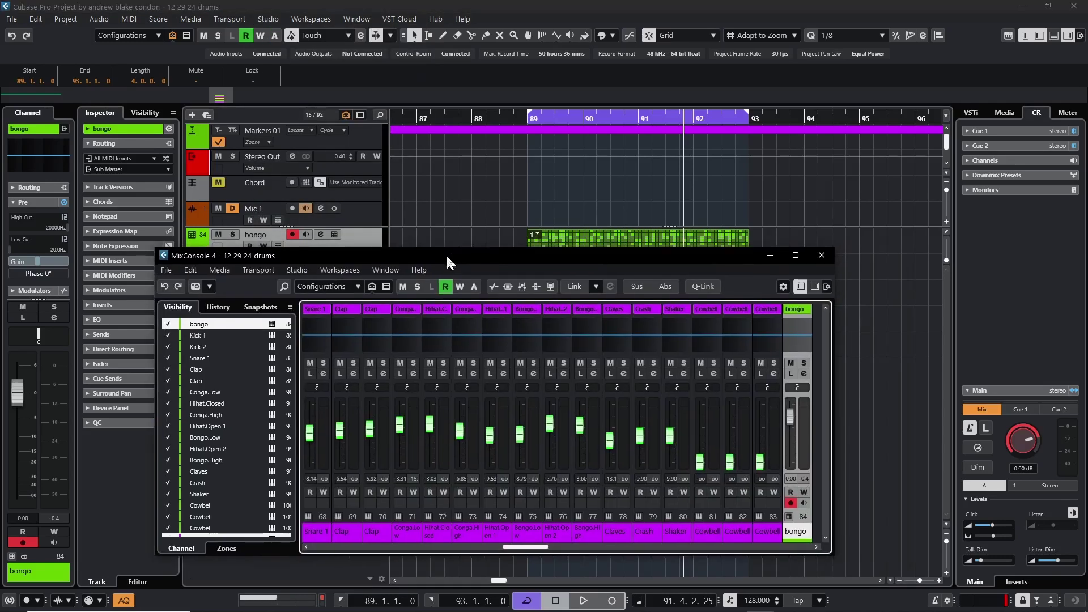
click(372, 287)
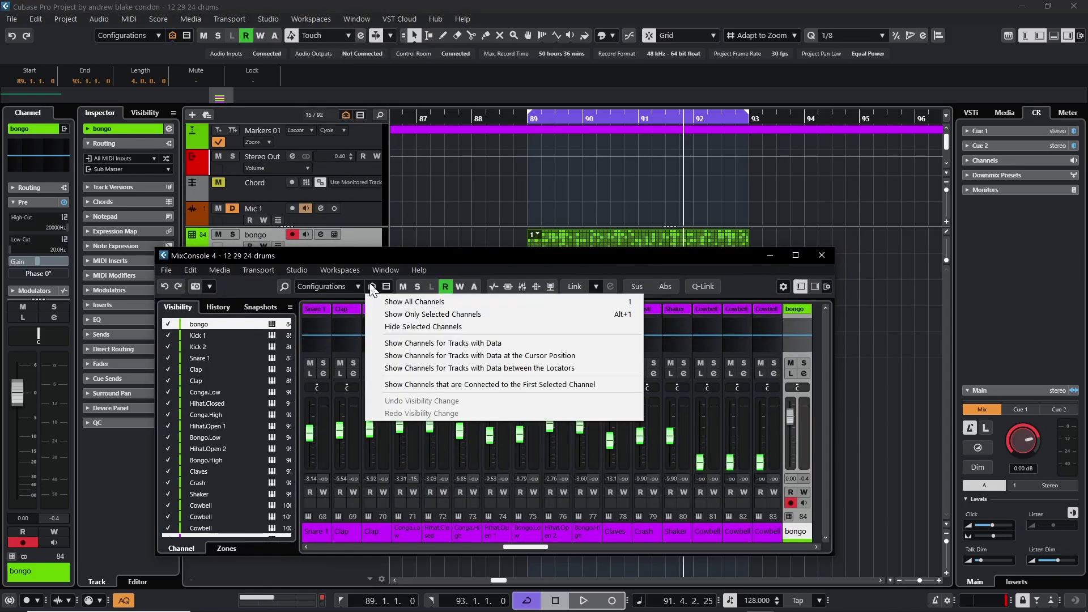
click(475, 318)
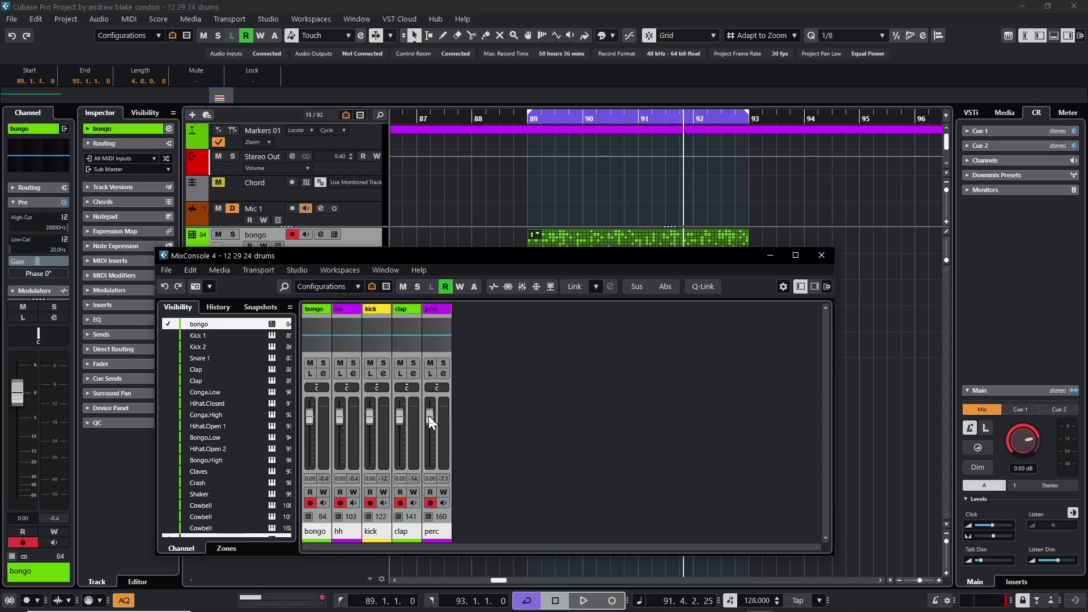
Pull all five channel faders fully down and reorder the channels as kick, clap, hh, bongo, perc.
click(382, 445)
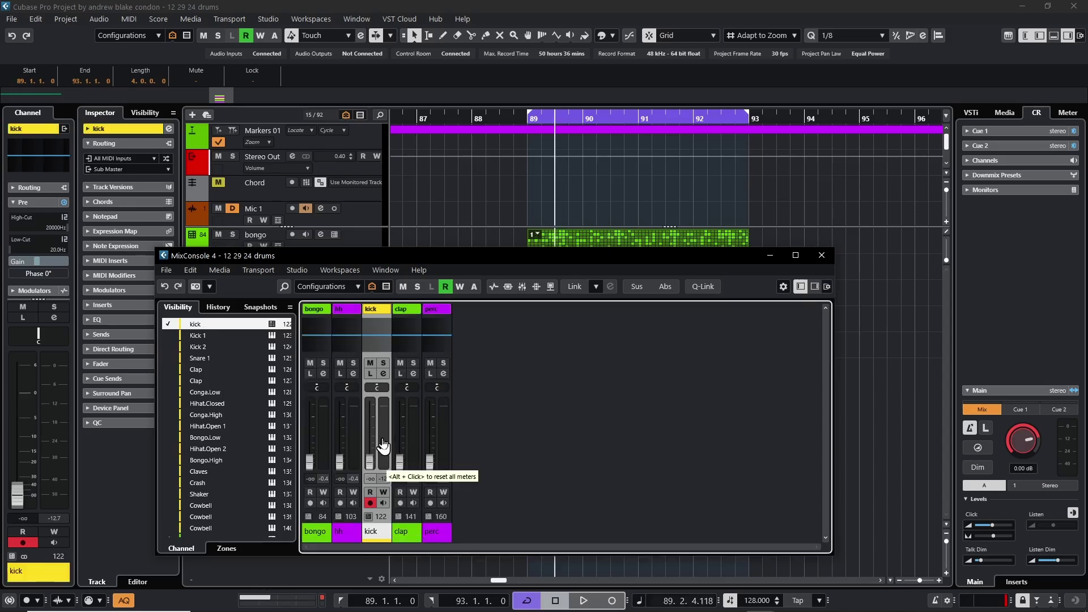
drag(382, 445, 306, 428)
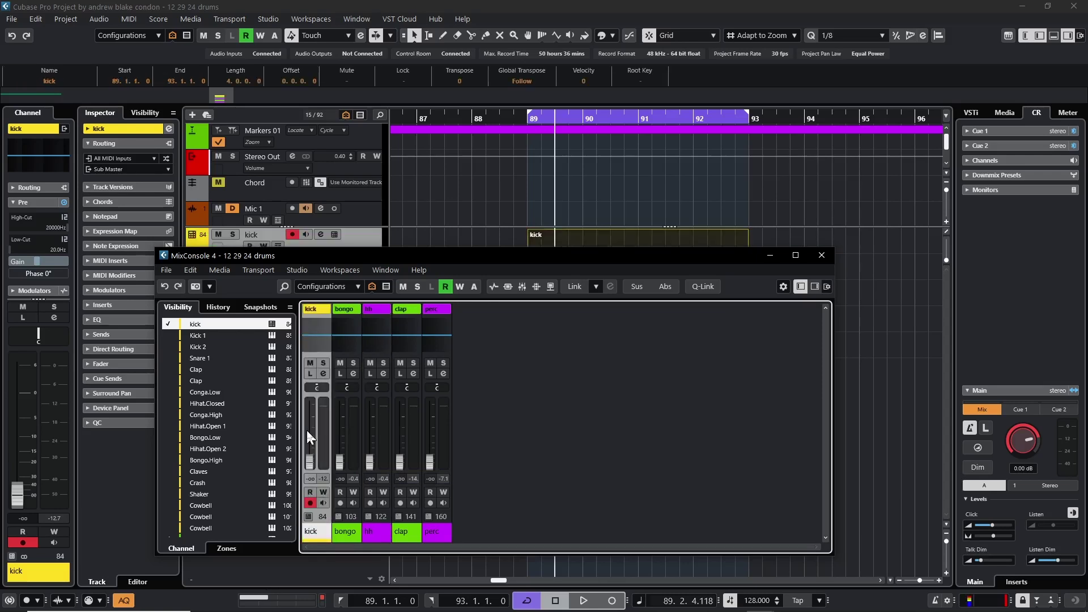
click(414, 426)
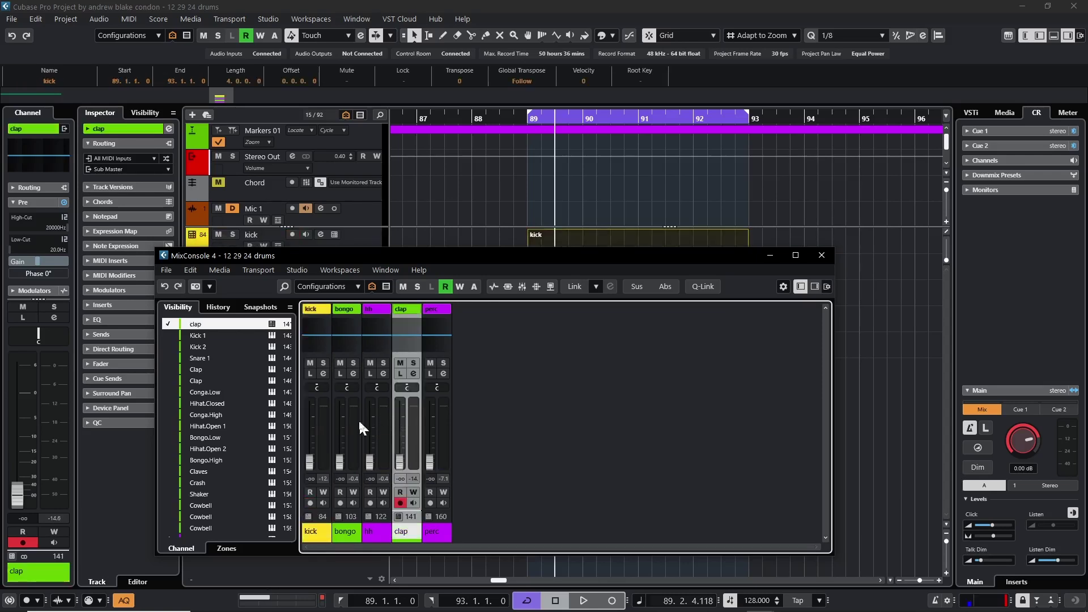
drag(341, 422, 340, 426)
drag(415, 437, 370, 437)
Play from bar 89 and set the levels of kick to -0.66, clap to -4.20, hh to -8.48, bongo to -2.45 and perc to -14.1 dB.
click(530, 119)
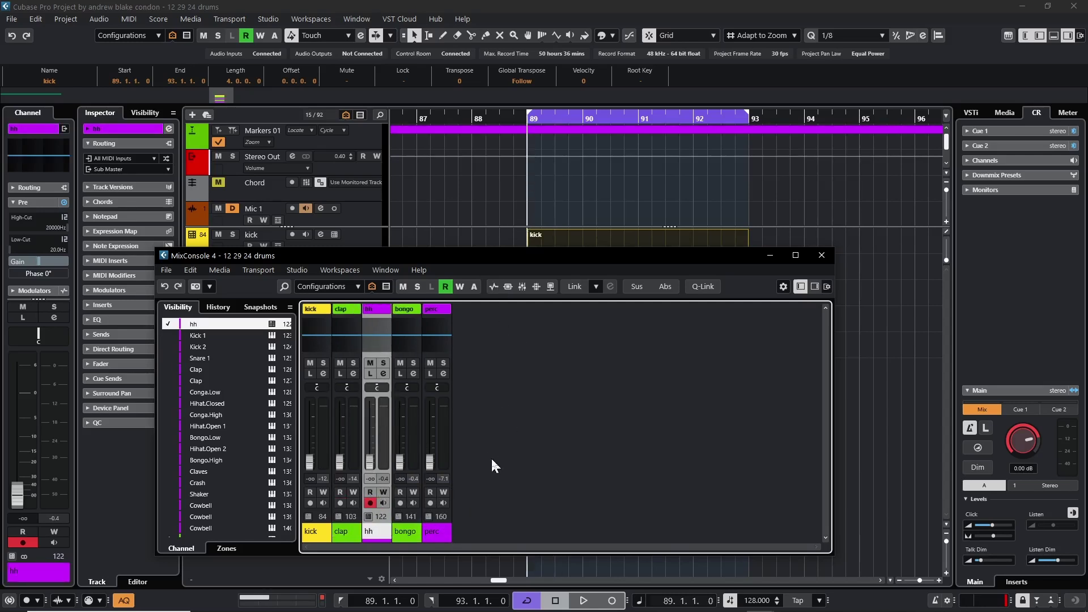
key(space)
drag(310, 462, 313, 424)
drag(341, 462, 401, 422)
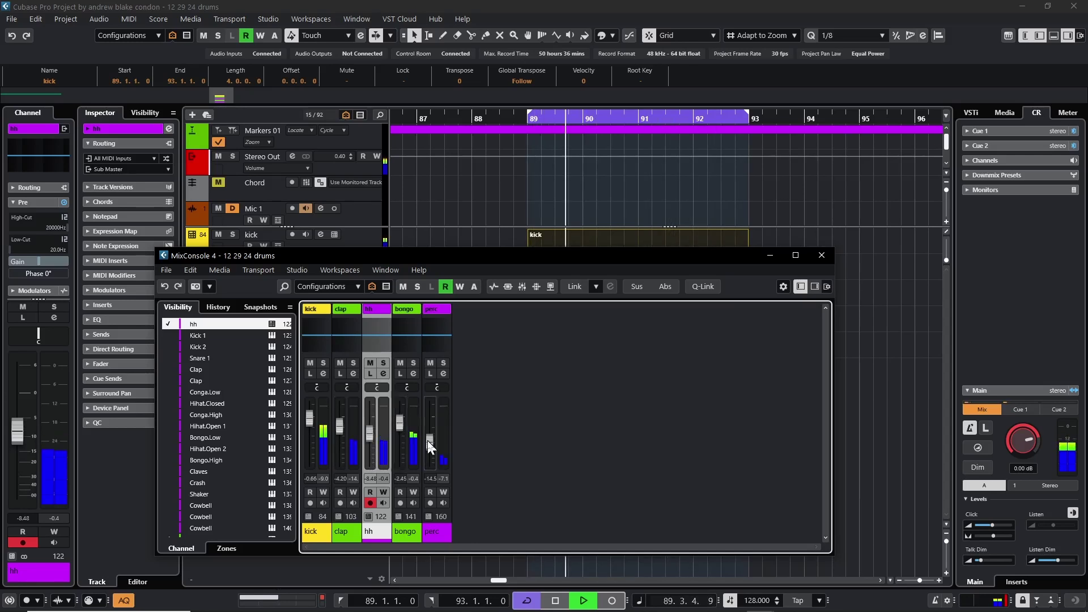
drag(430, 462, 430, 446)
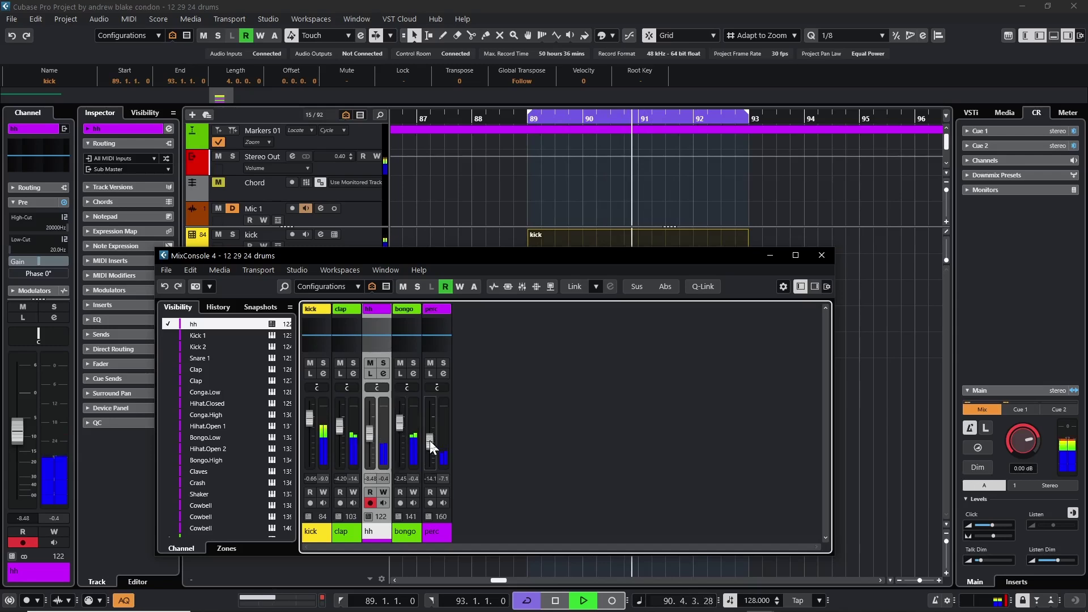
key(space)
drag(430, 257, 489, 295)
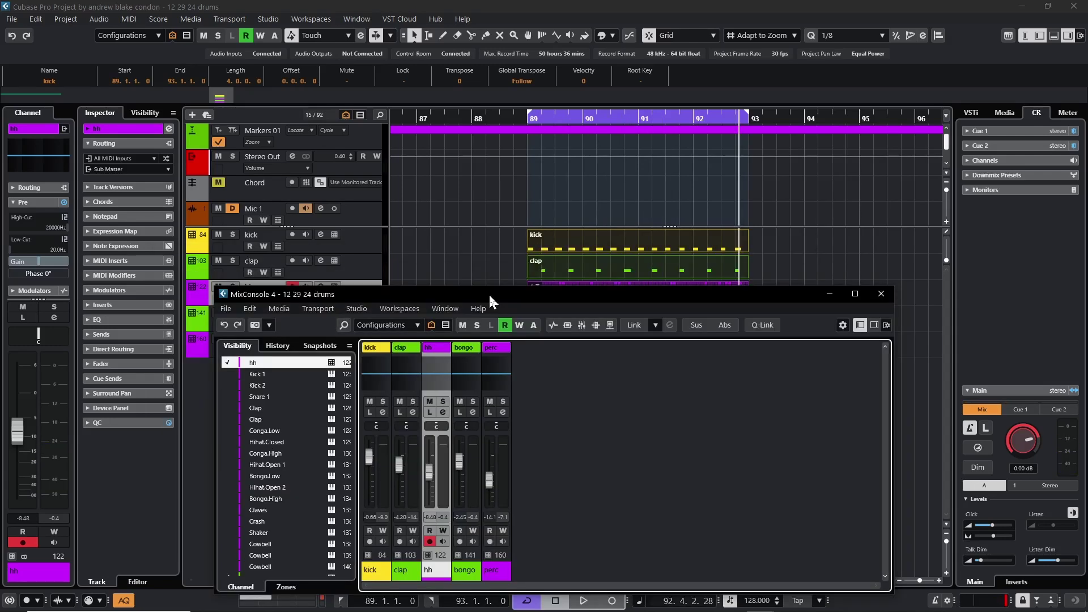
drag(421, 296, 416, 234)
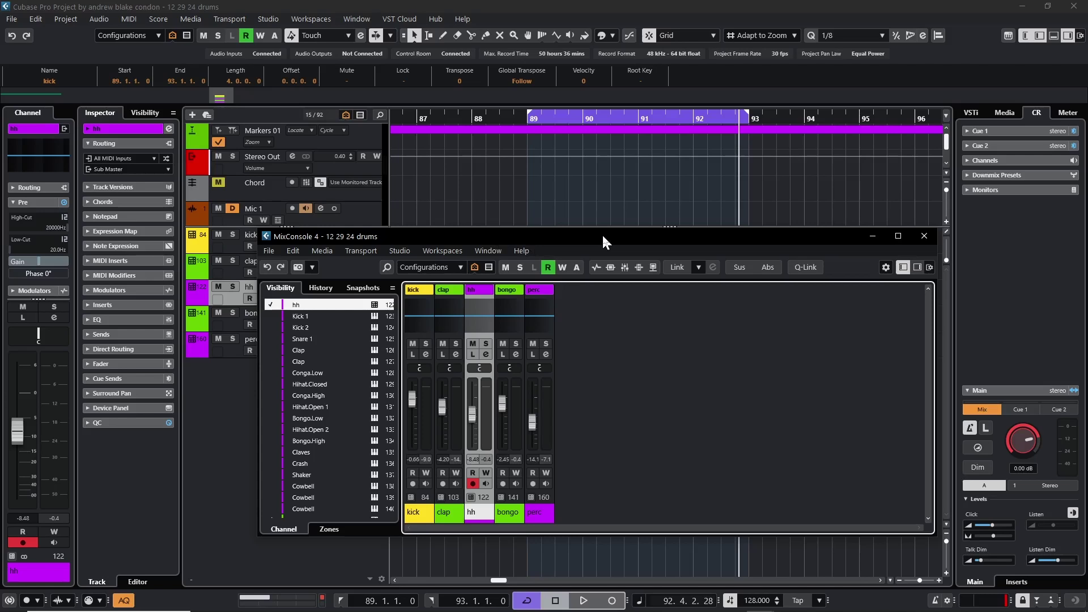
drag(603, 237, 597, 277)
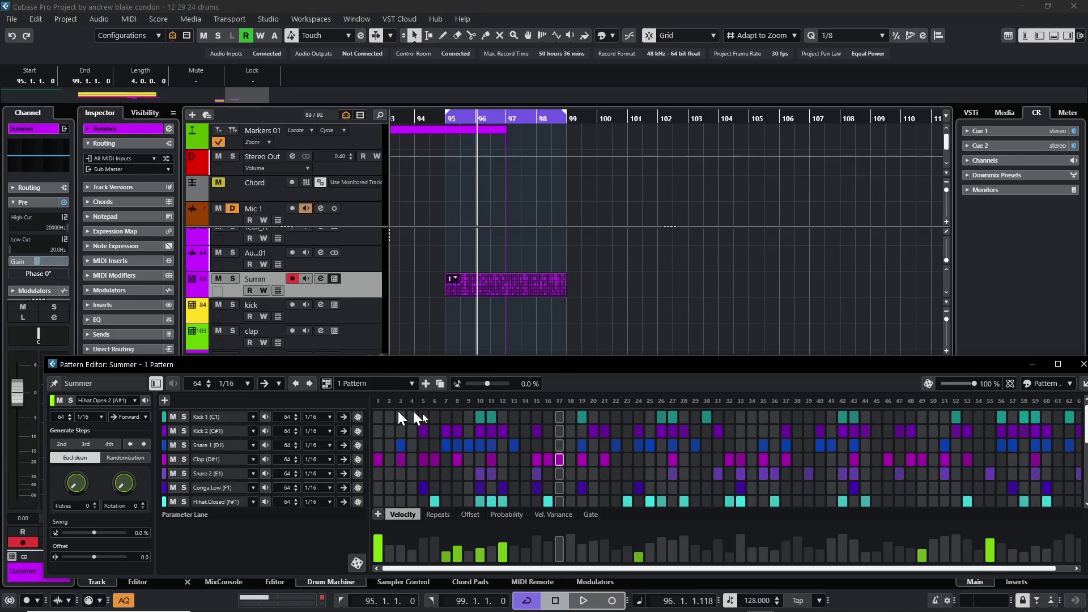
Solo the conga and bongo lanes in the pattern of the Summer part at bar 95 and close the Pattern Editor.
click(545, 457)
scroll(249, 447, down, 1)
scroll(249, 447, up, 1)
scroll(248, 444, down, 3)
click(247, 445)
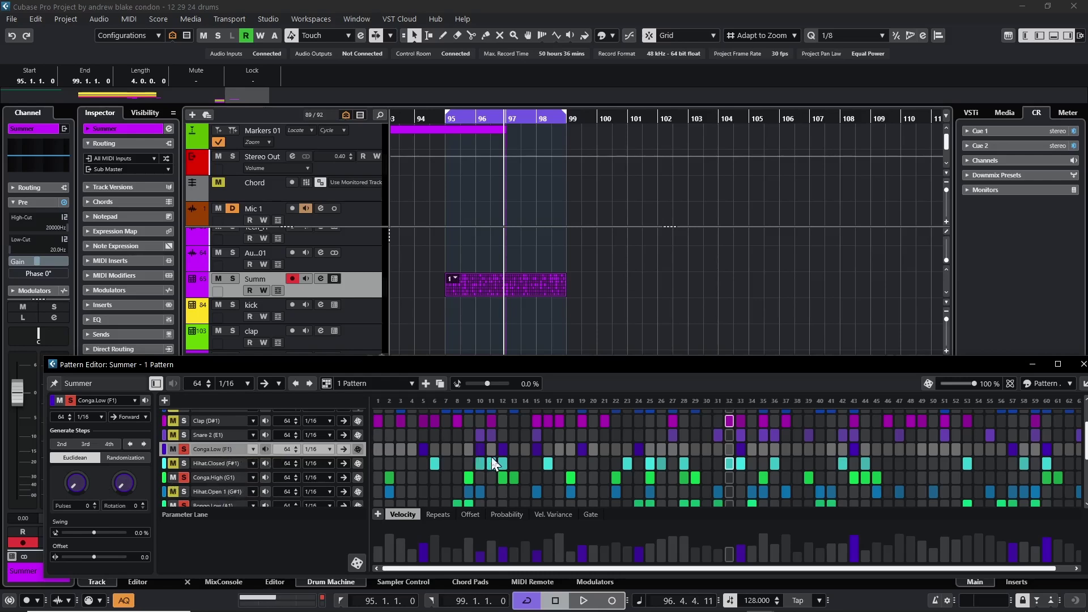
key(Return)
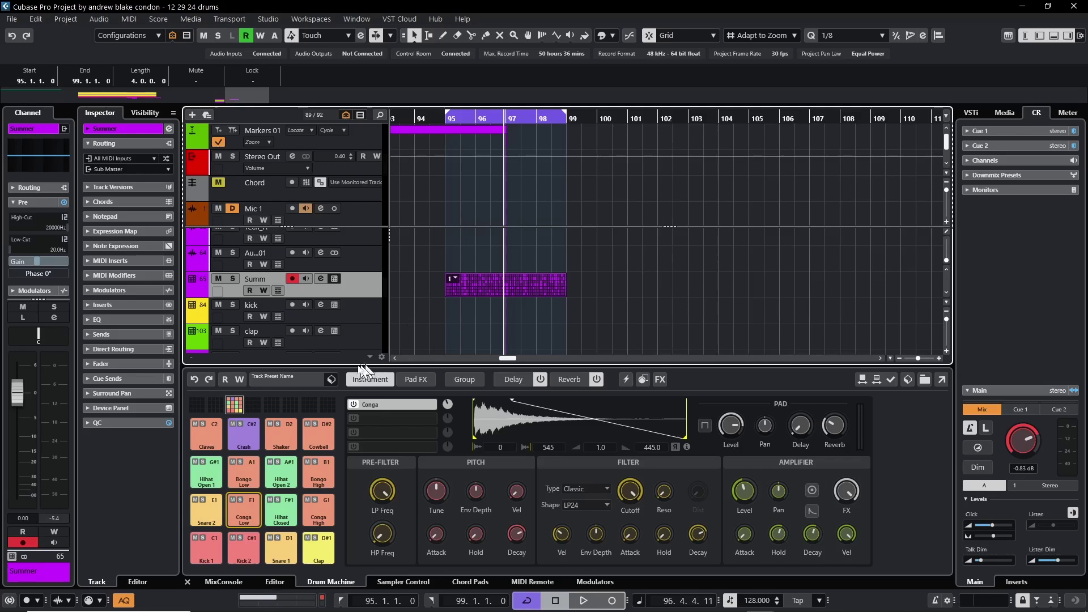
Examine the pads in the Drum Machine's Group view, and reopen the Summer part at bar 95 to review its pattern lanes.
click(457, 382)
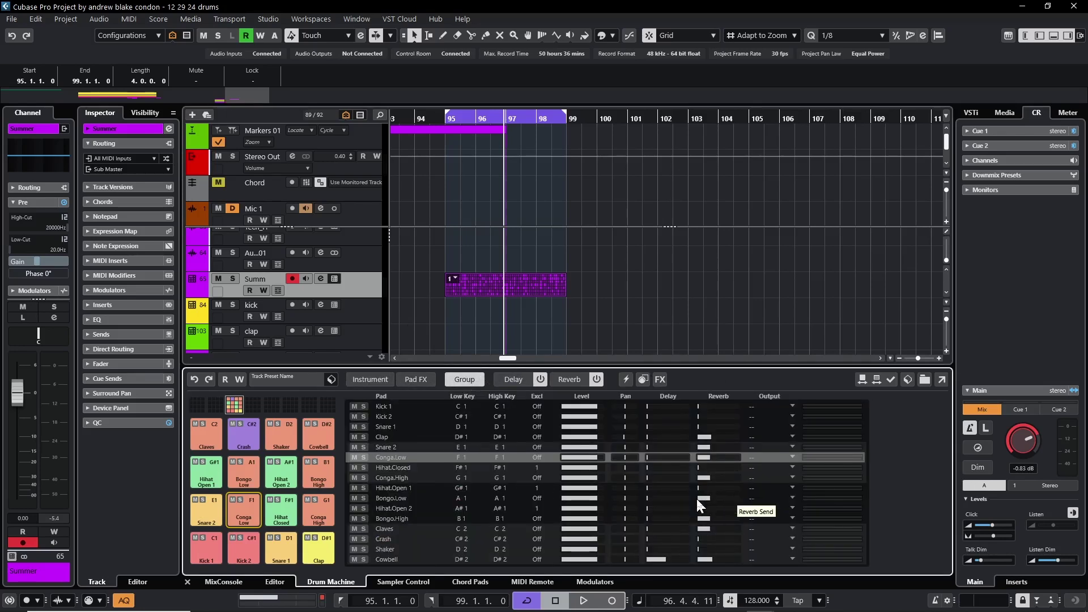
click(479, 281)
double_click(478, 280)
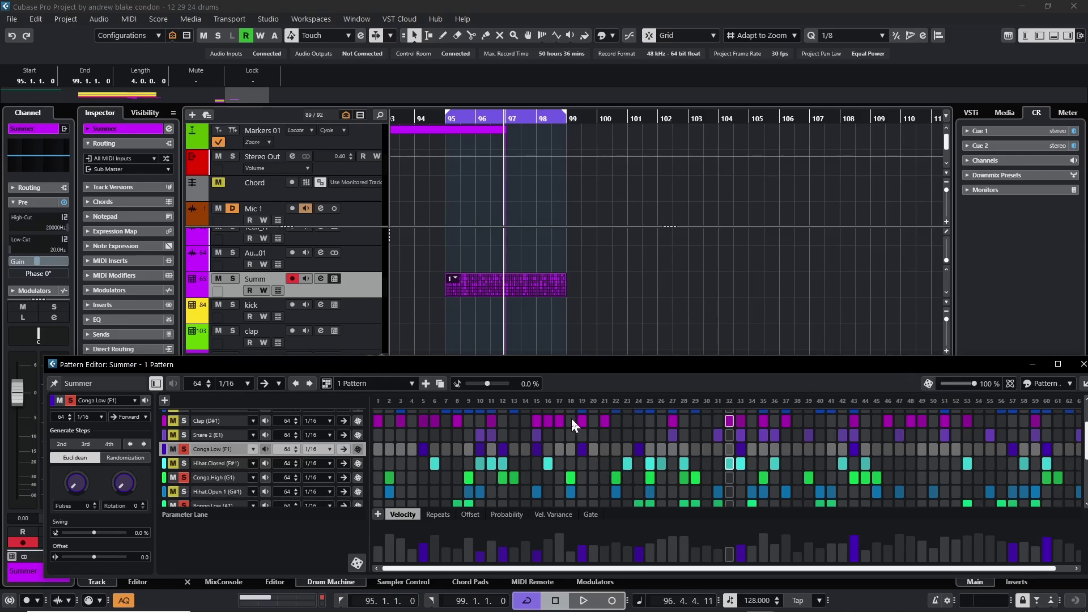
scroll(431, 426, up, 3)
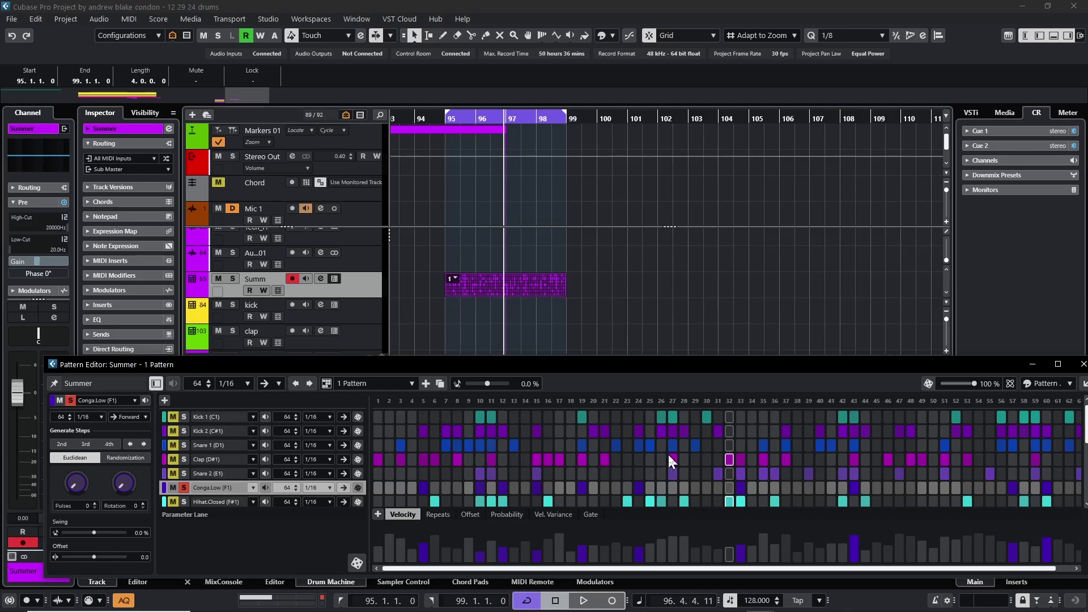
scroll(668, 453, down, 4)
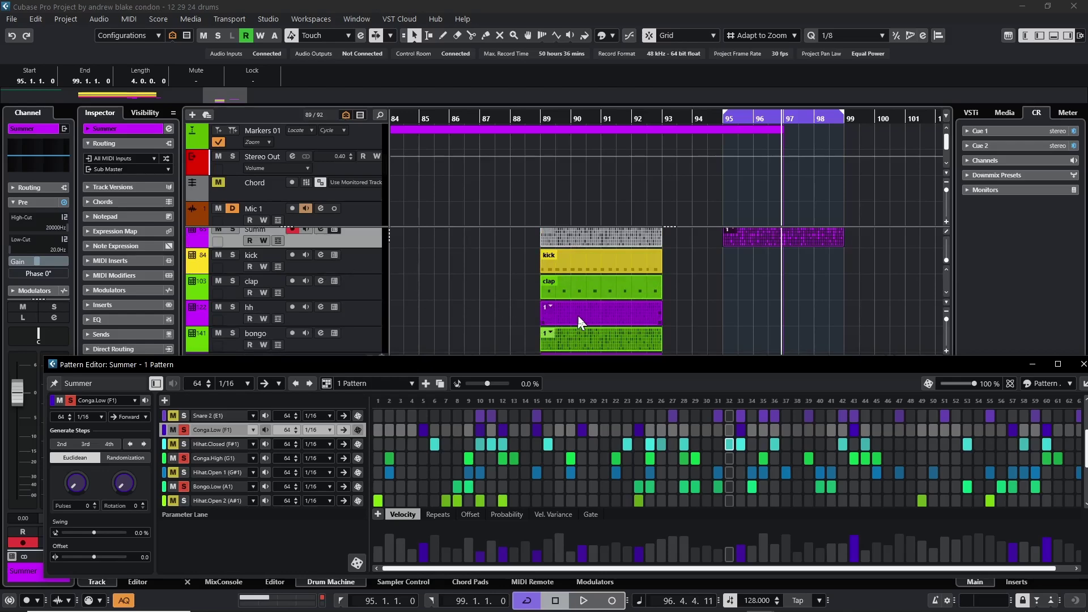
Open the bongo part's pattern at bar 89 to review its soloed lanes.
click(596, 308)
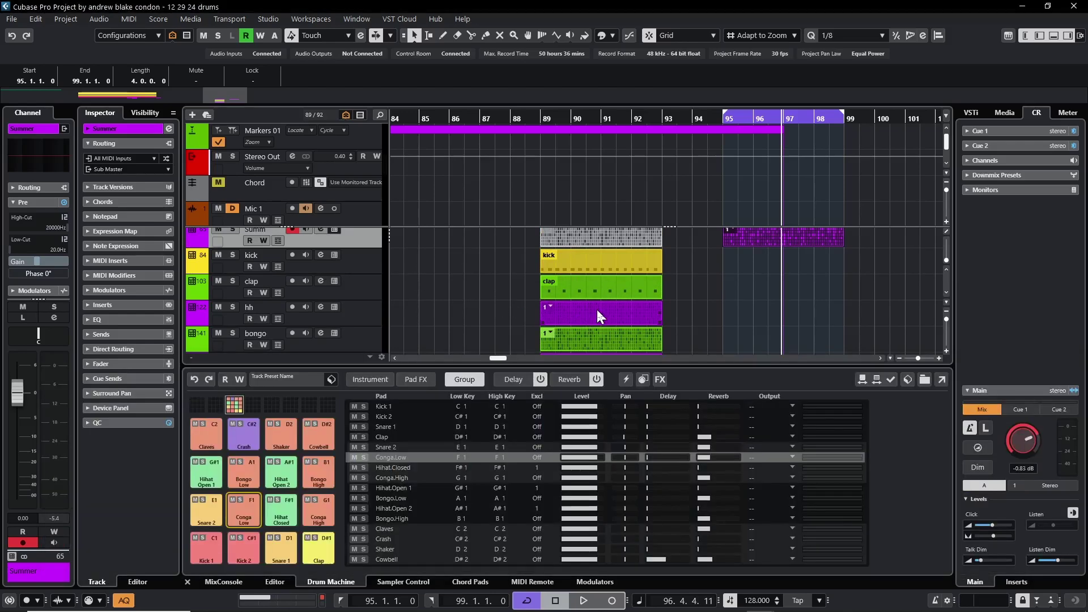
scroll(468, 306, down, 1)
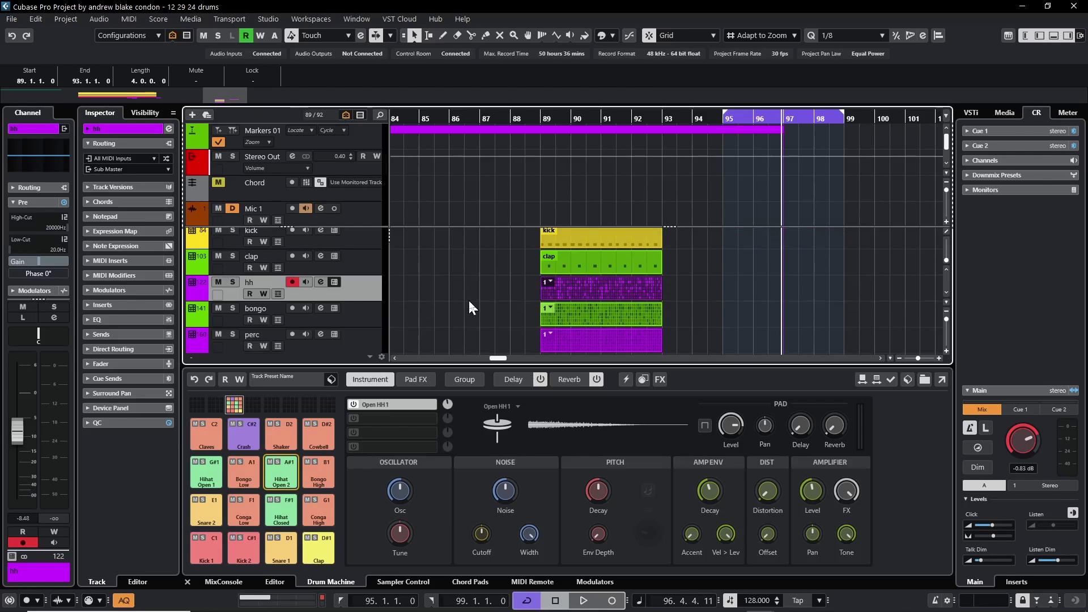
double_click(595, 311)
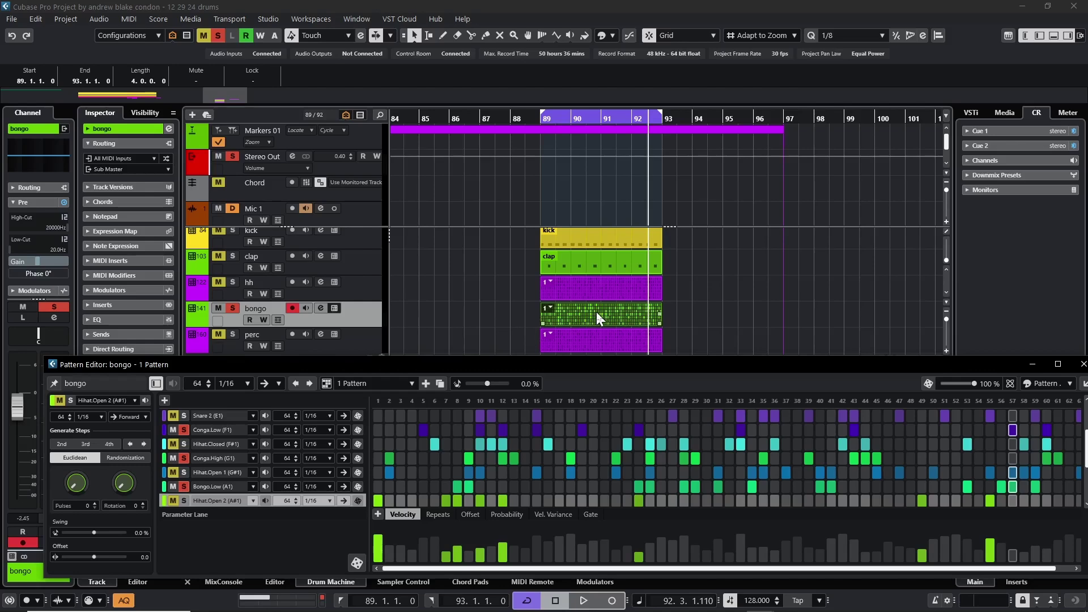
Solo the kick track together with the hh track and play them from bar 89.
scroll(596, 312, up, 1)
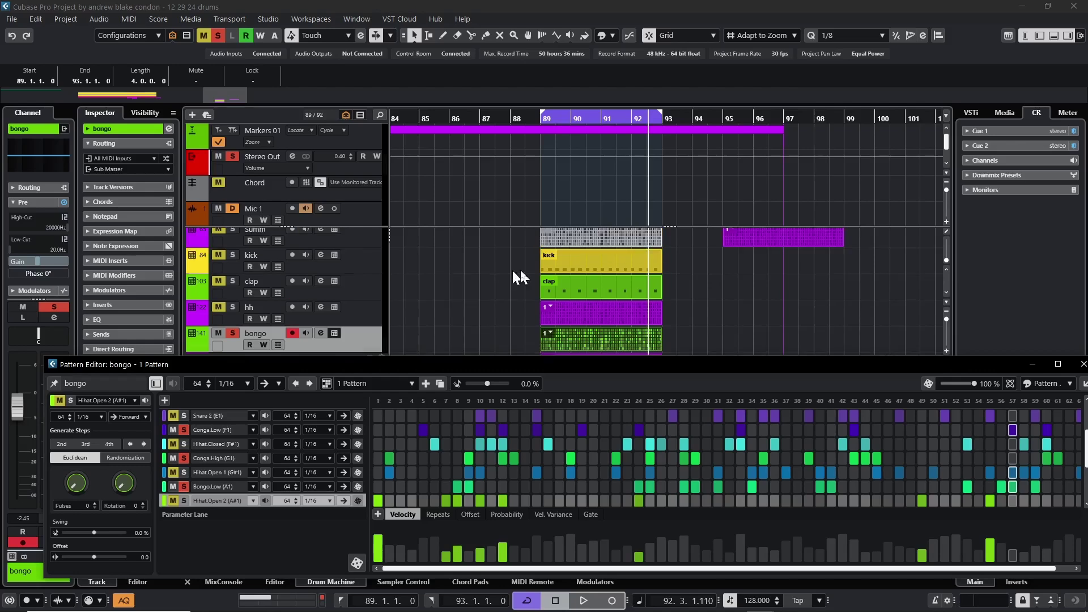
click(216, 258)
scroll(708, 316, down, 1)
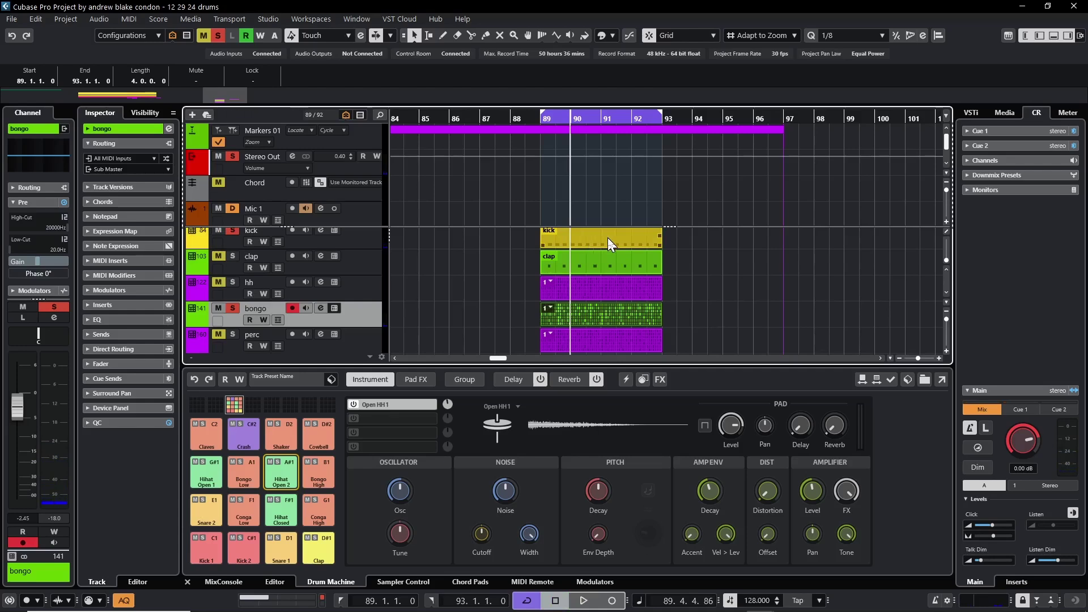
scroll(608, 237, up, 1)
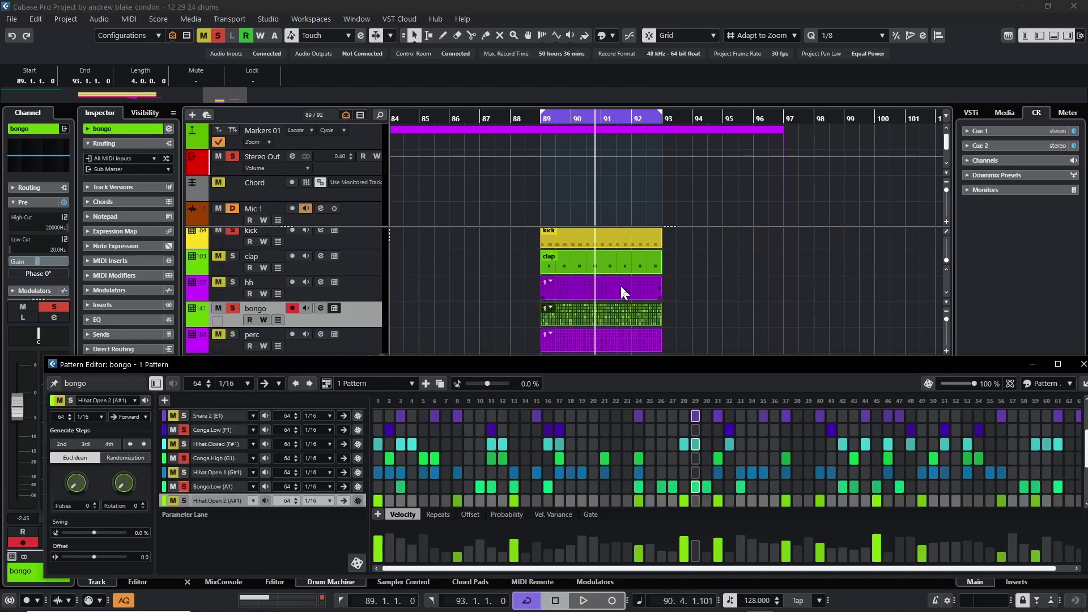
key(Return)
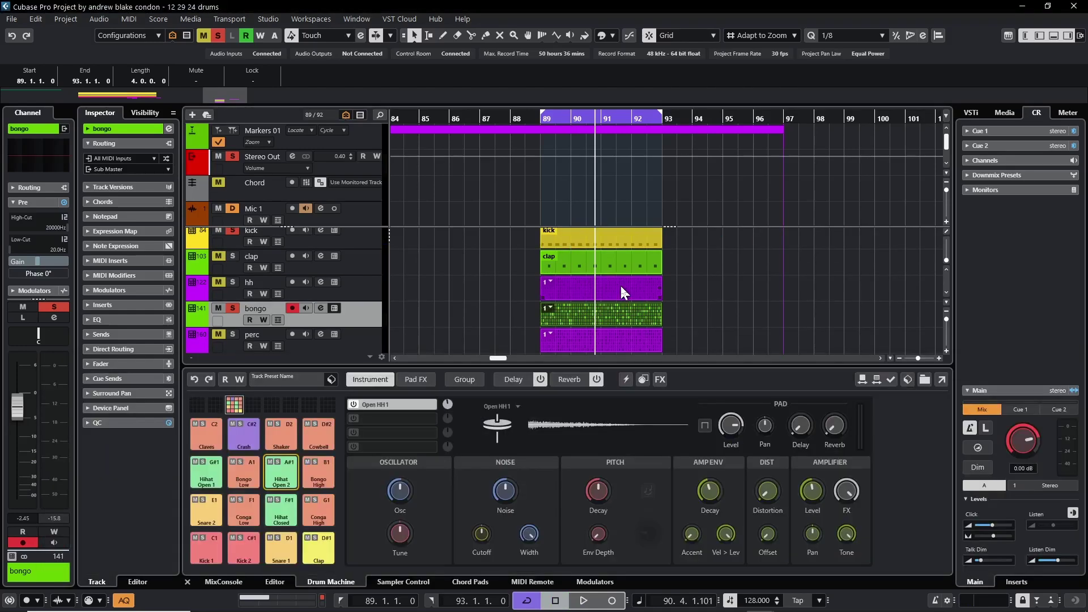
click(620, 284)
key(space)
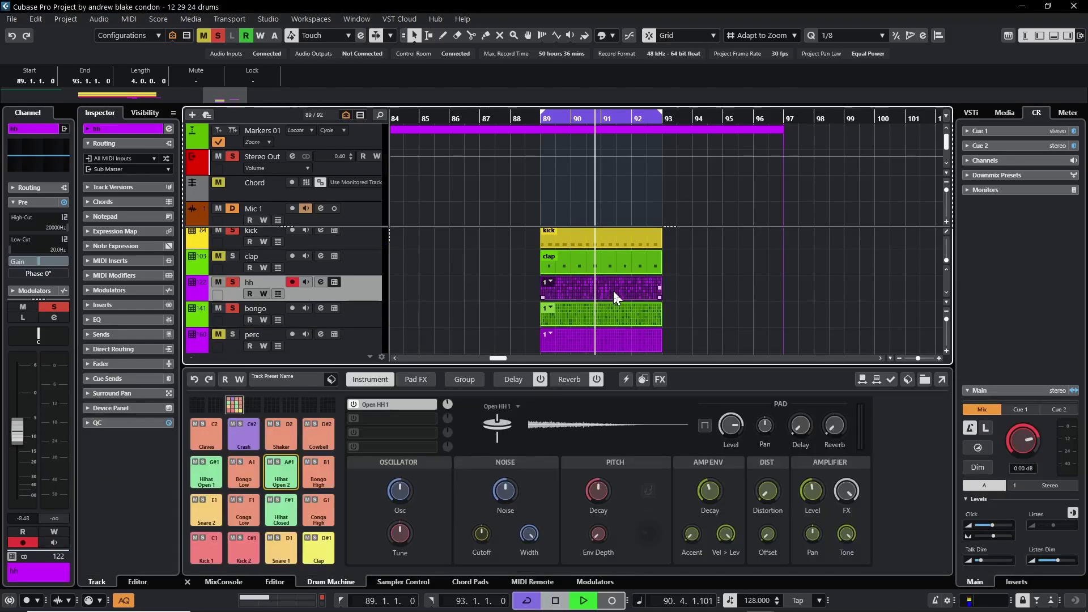
key(space)
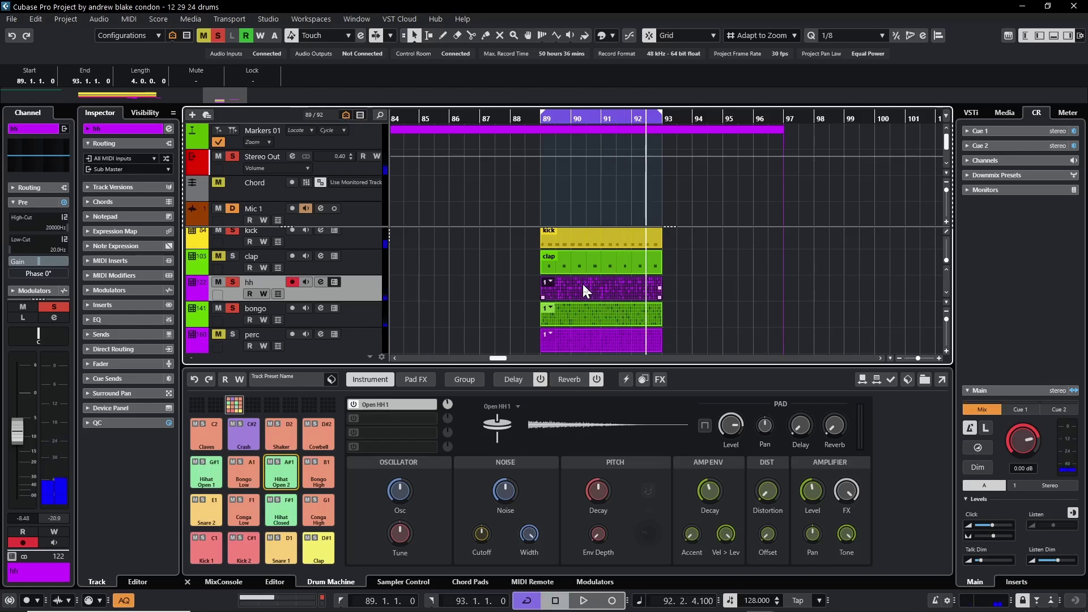
Duplicate the hh part's pattern as a second pattern and remove all steps from its closed and open hi-hat lanes.
double_click(584, 284)
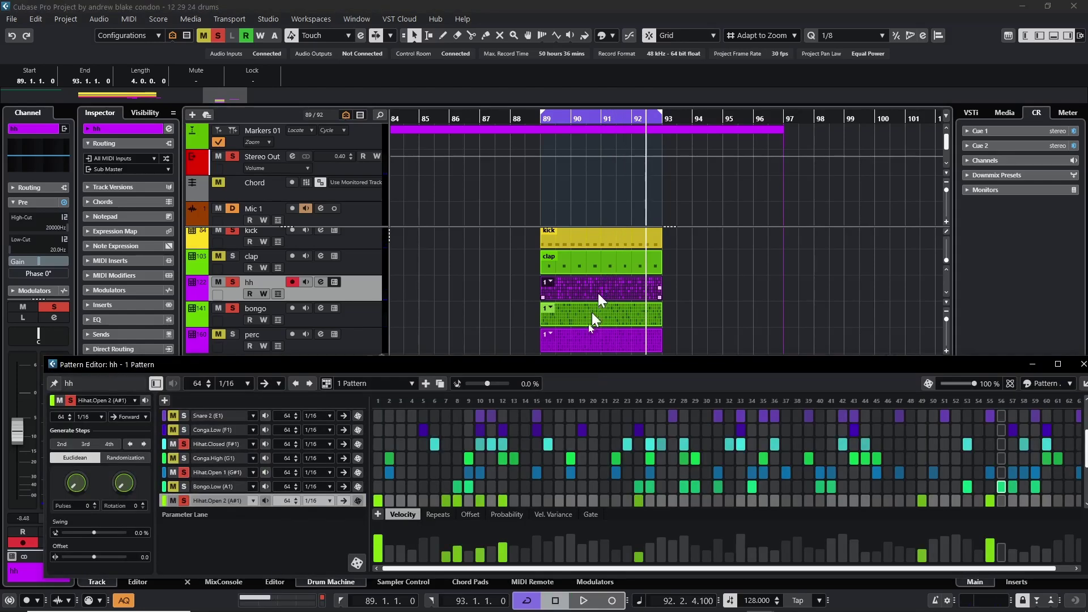
click(439, 384)
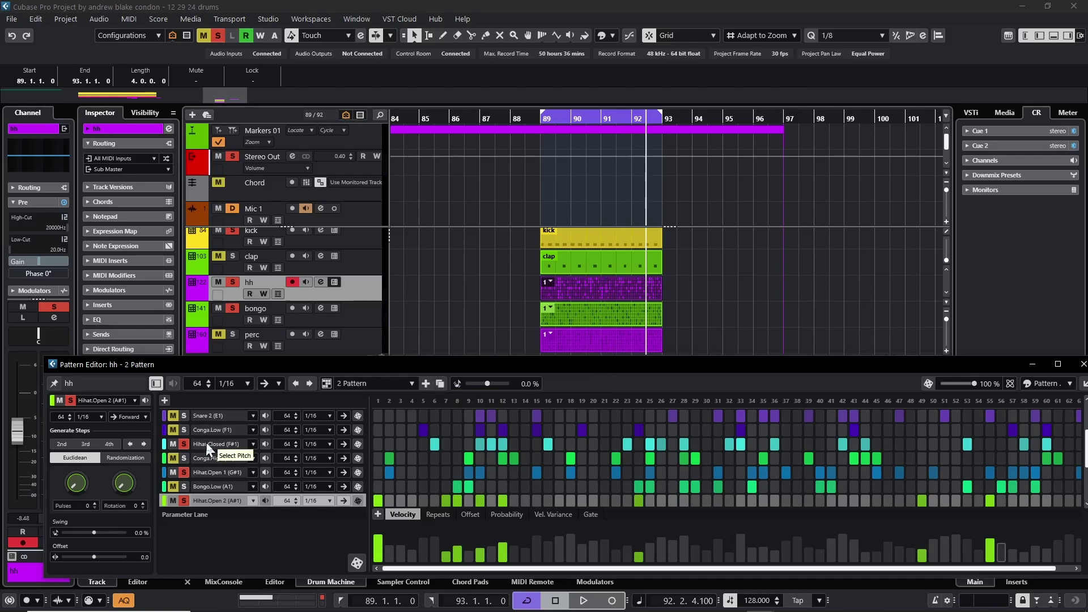
right_click(211, 446)
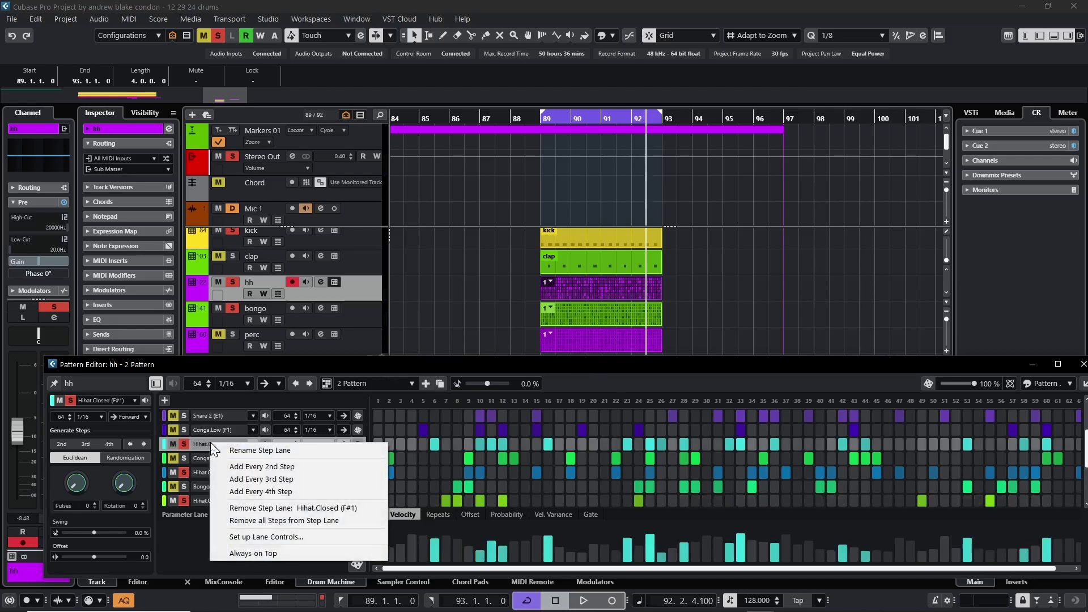
click(303, 521)
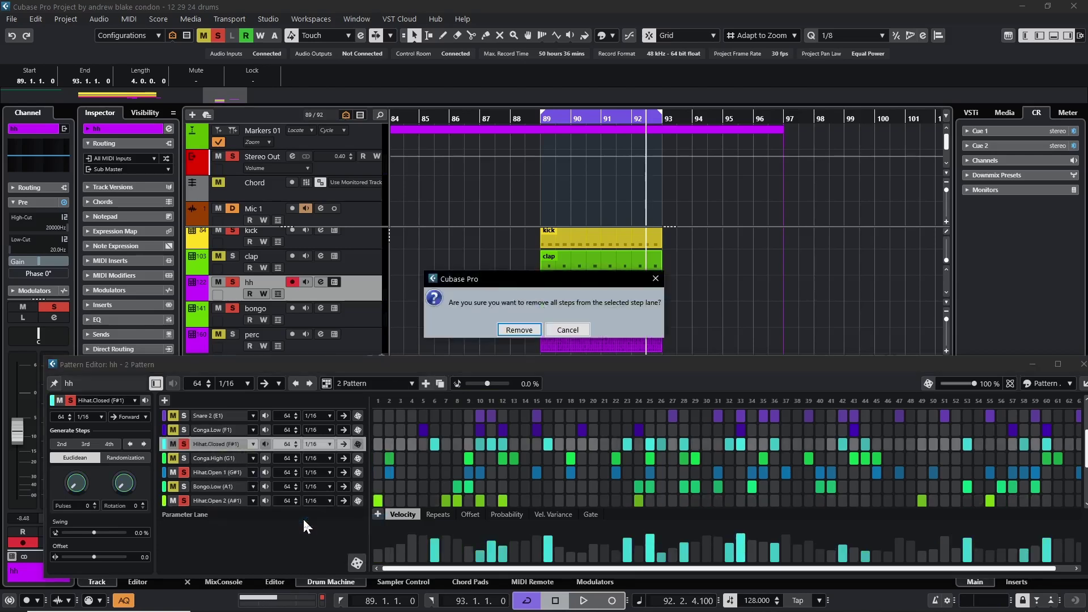
key(Return)
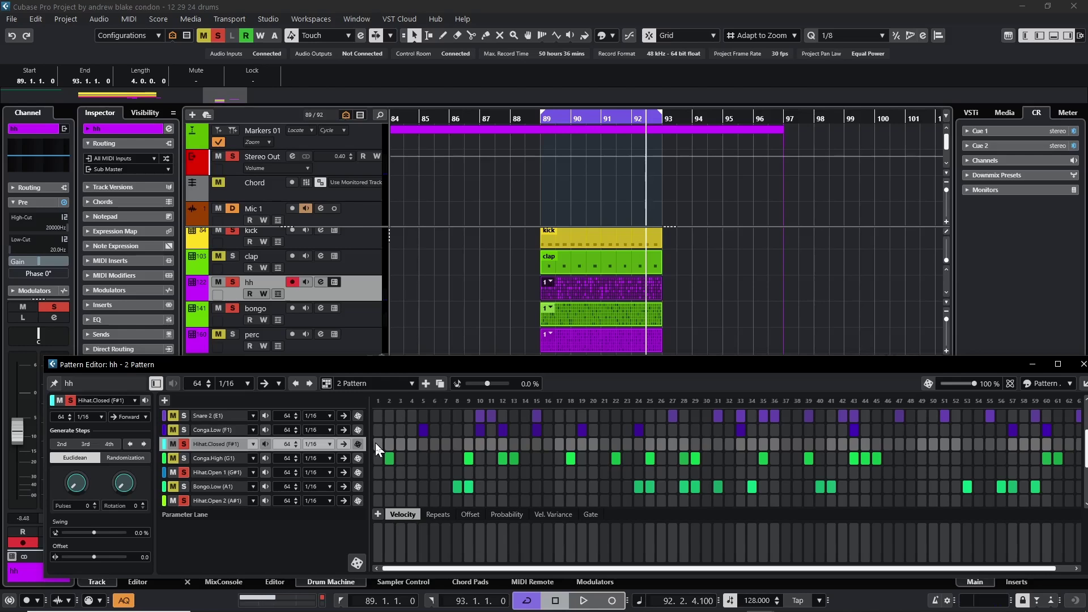
Fill all 64 steps of the Hihat.Closed lane and randomize its velocity variance and repeats during playback.
drag(375, 443, 1075, 447)
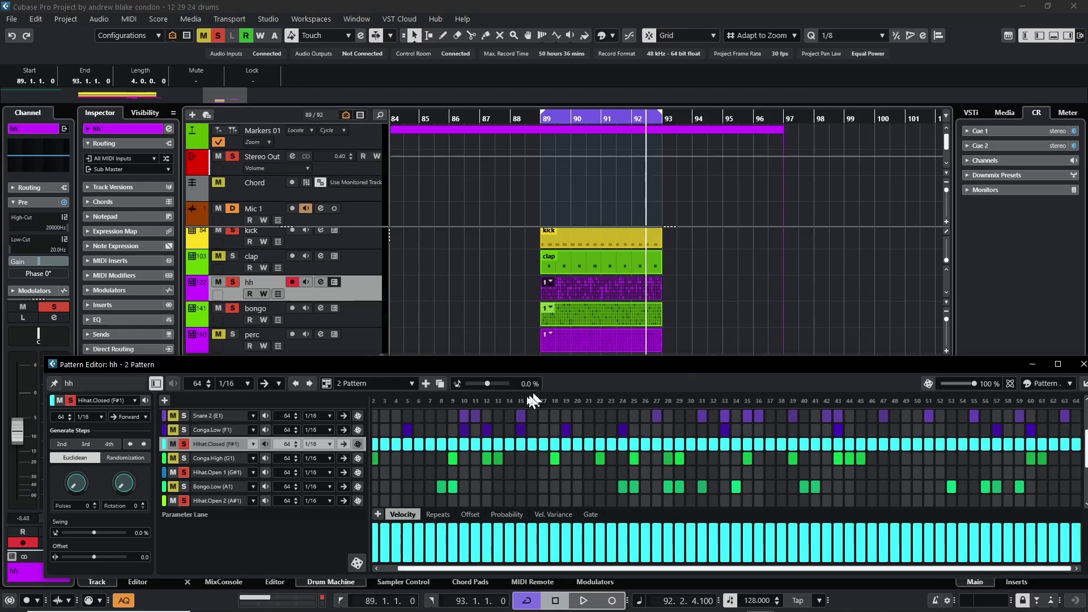
key(space)
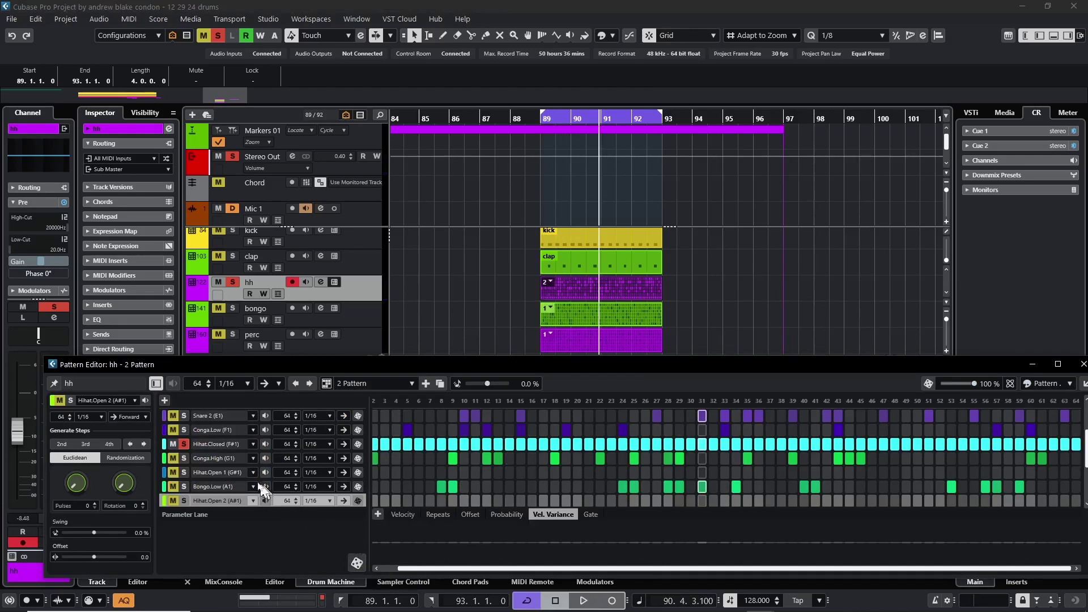
click(227, 444)
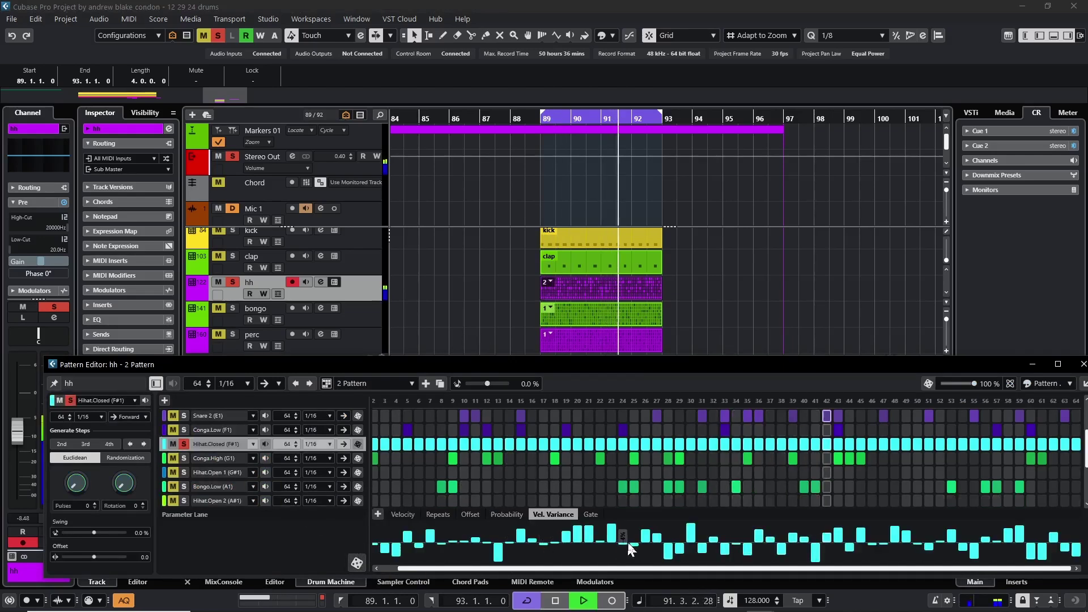
click(353, 564)
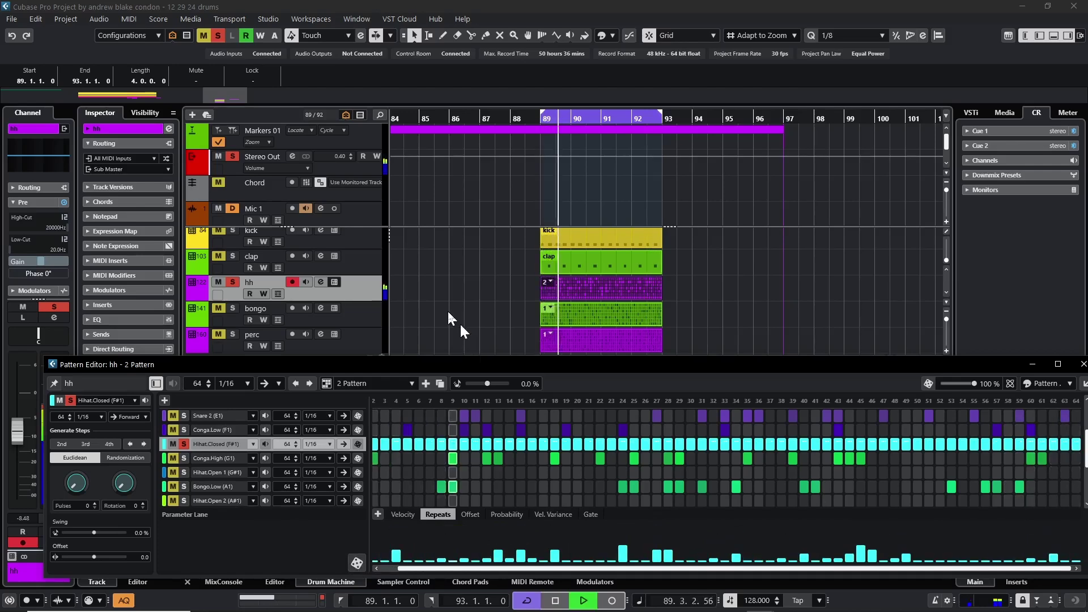
Copy the hh part to bar 93 and assign pattern 1 to the hh part at bar 89.
drag(573, 287, 683, 297)
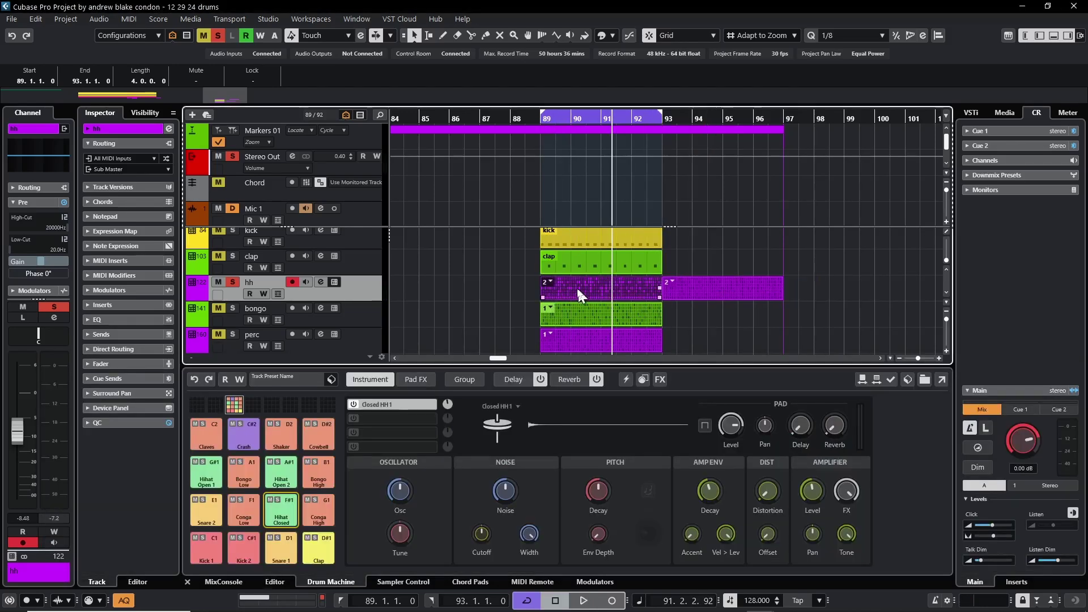
click(551, 282)
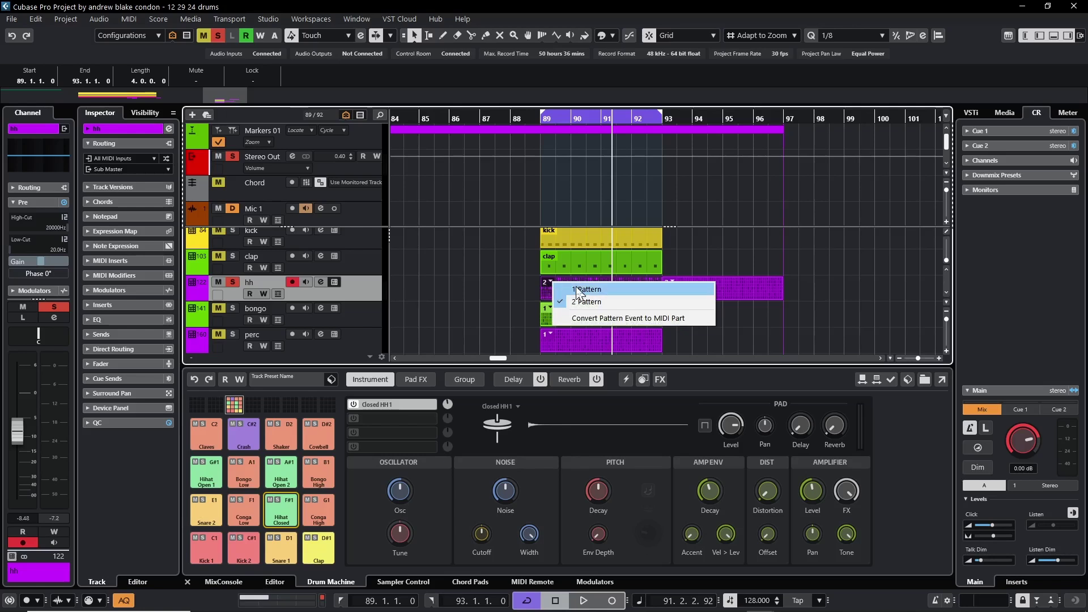
click(575, 289)
Set the cycle range to bars 89–97 and play through both hh parts.
click(718, 292)
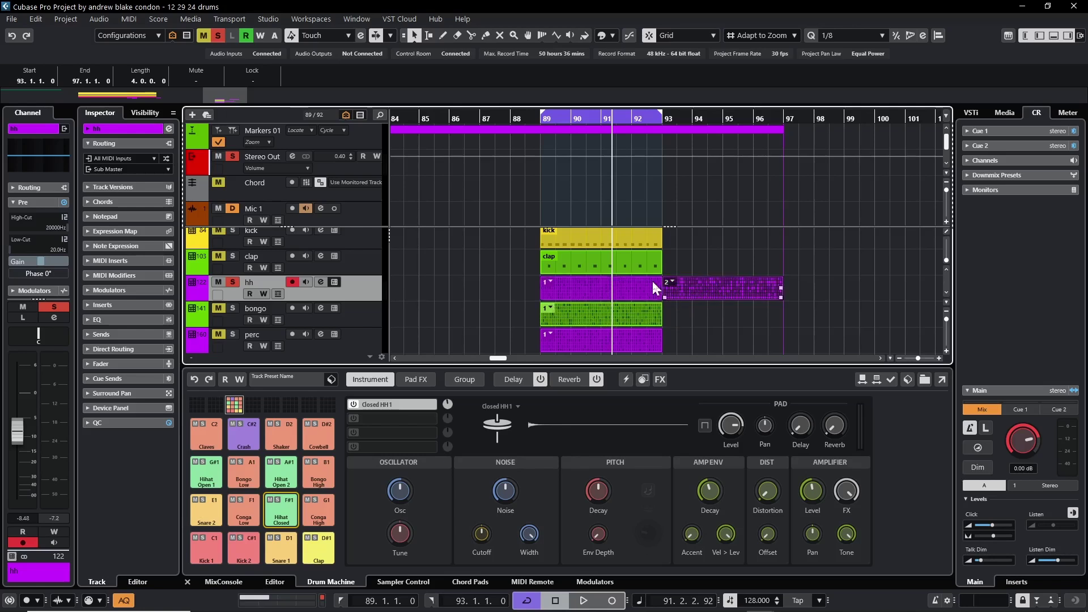
click(588, 285)
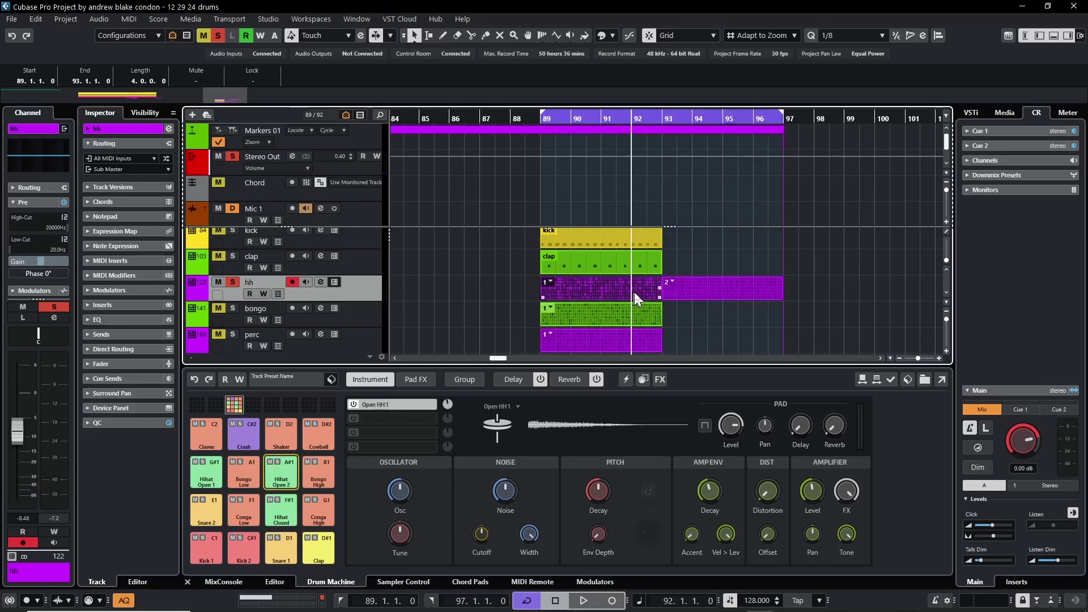
key(space)
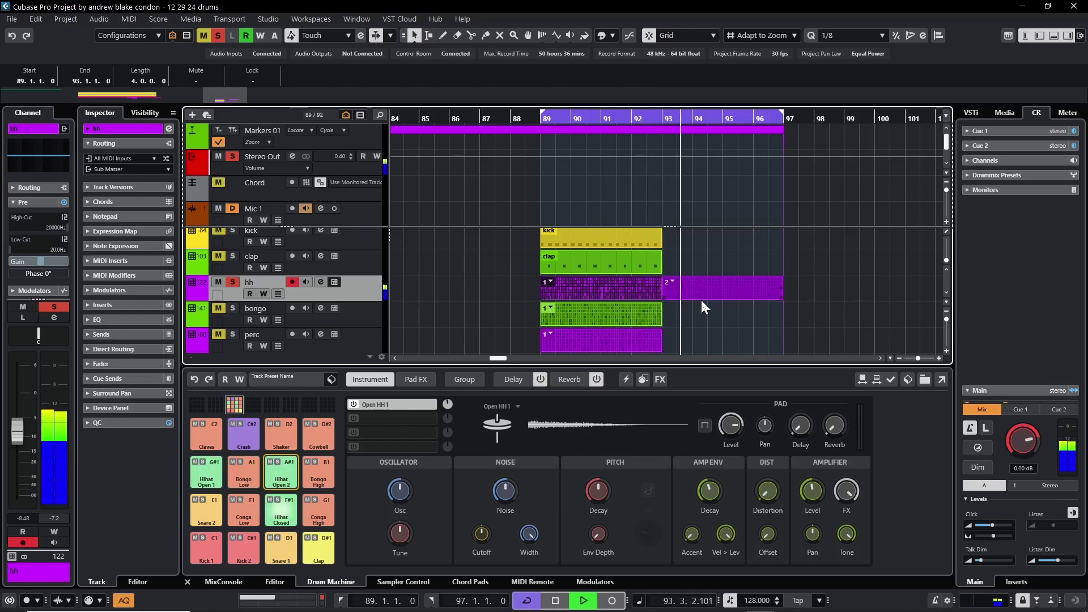
Duplicate the kick, clap, bongo and perc parts from bar 89 to bar 93.
drag(610, 267, 732, 270)
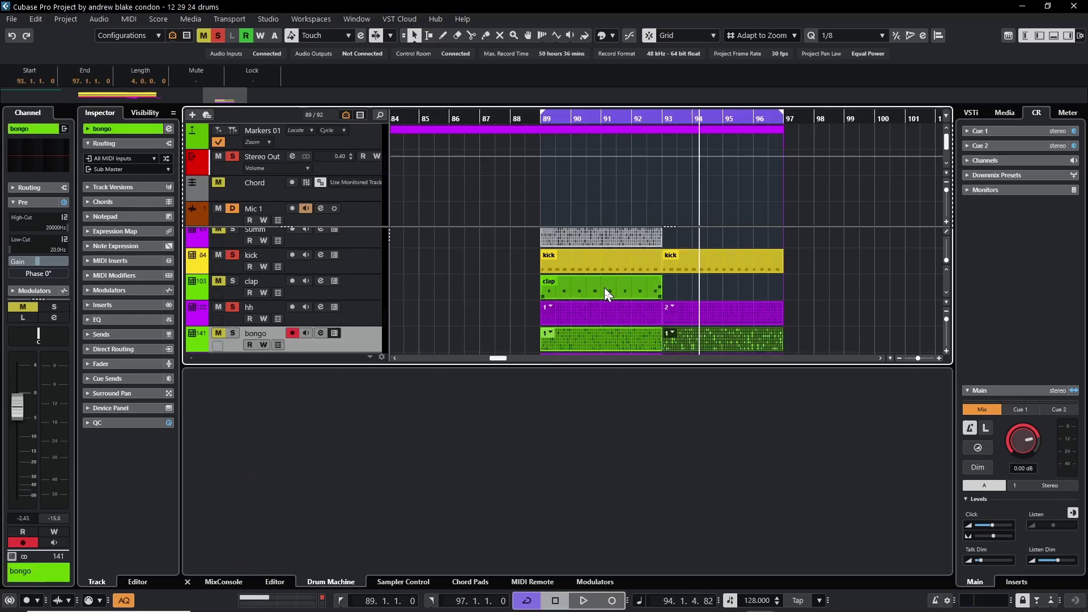
click(604, 287)
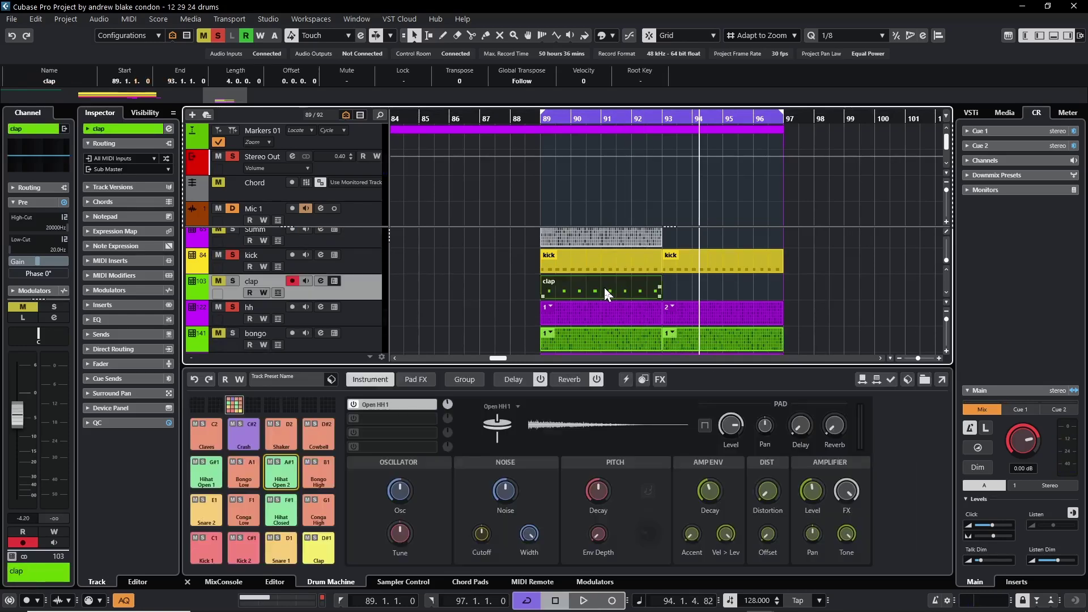
key(ctrl+d)
scroll(798, 300, down, 3)
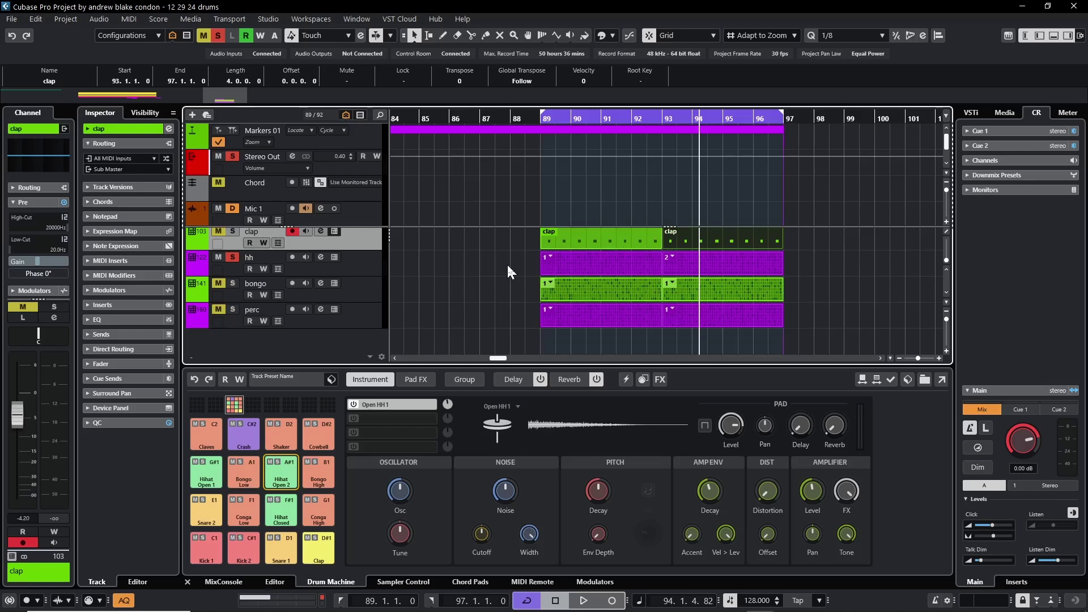
scroll(507, 263, up, 3)
key(KP_1)
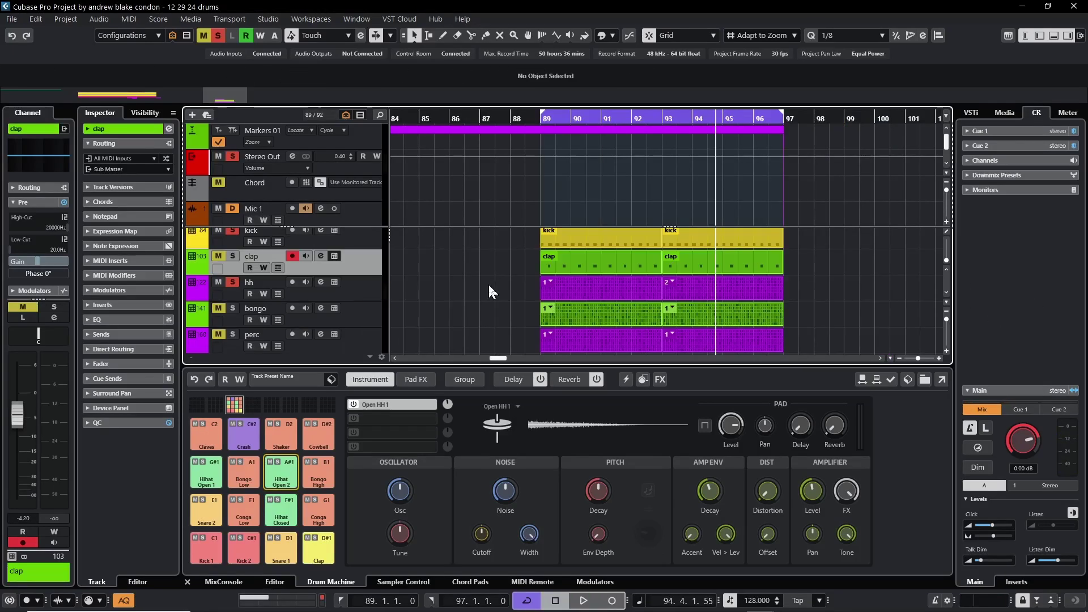
Examine the pad outputs in the Drum Machine's Group view and review the parts on the kick, clap, hh, bongo and perc tracks.
click(464, 380)
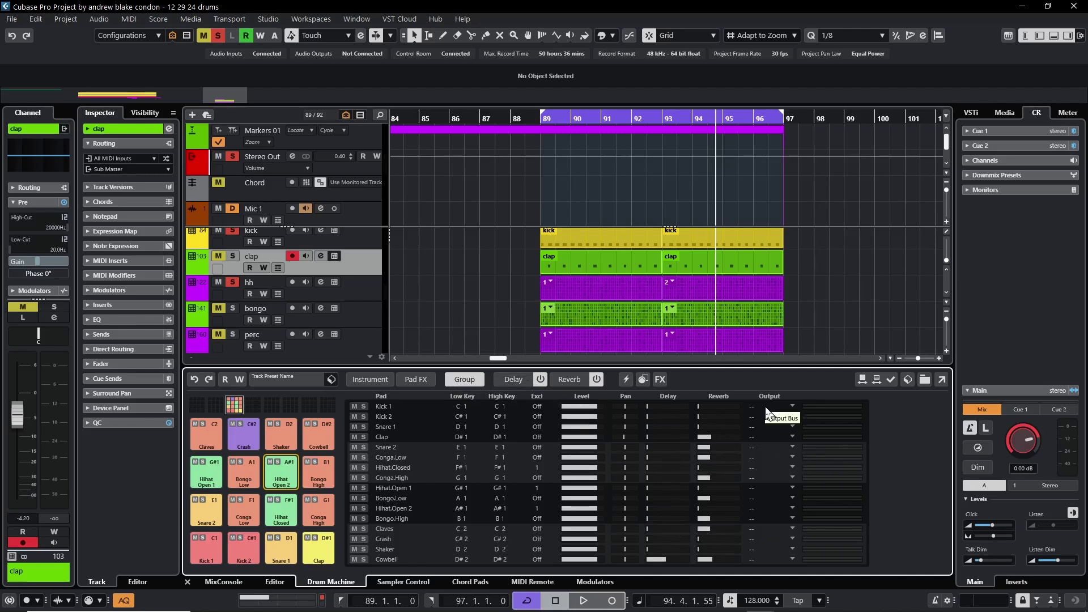
scroll(369, 257, up, 1)
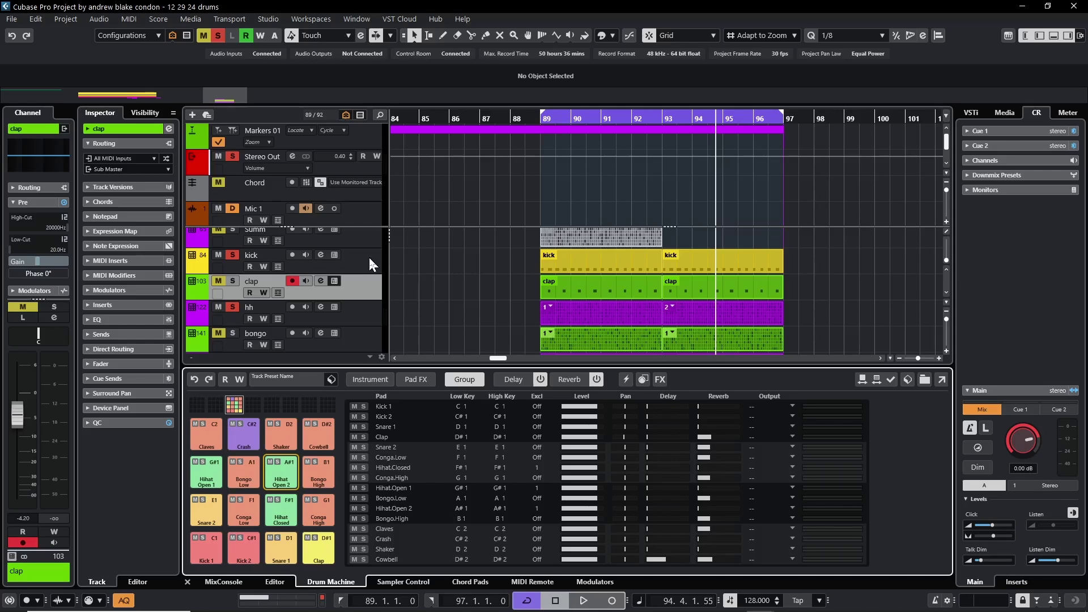
click(369, 258)
click(565, 309)
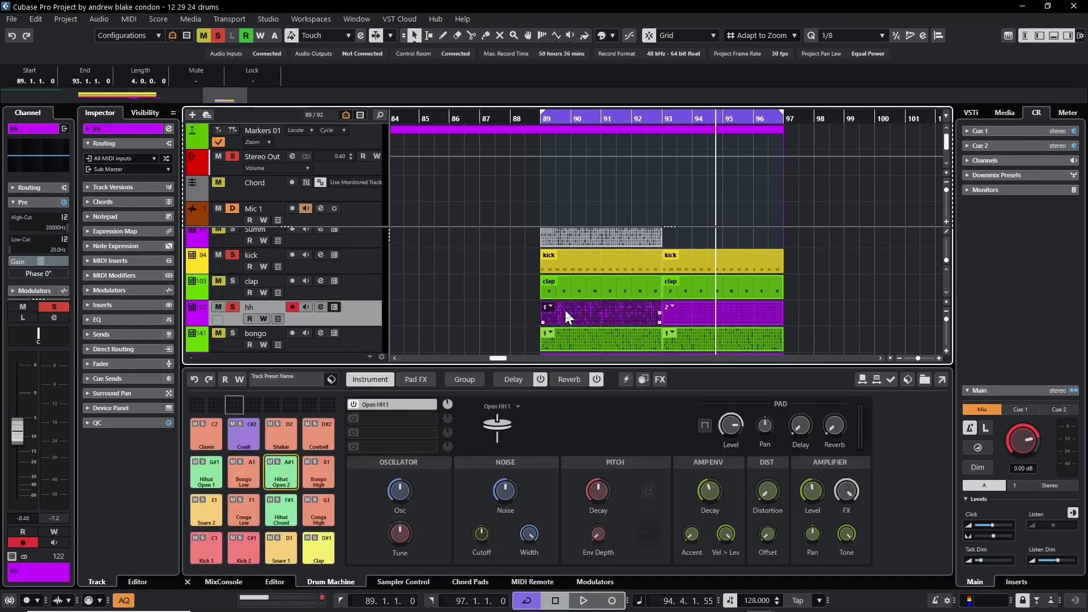
scroll(521, 289, down, 2)
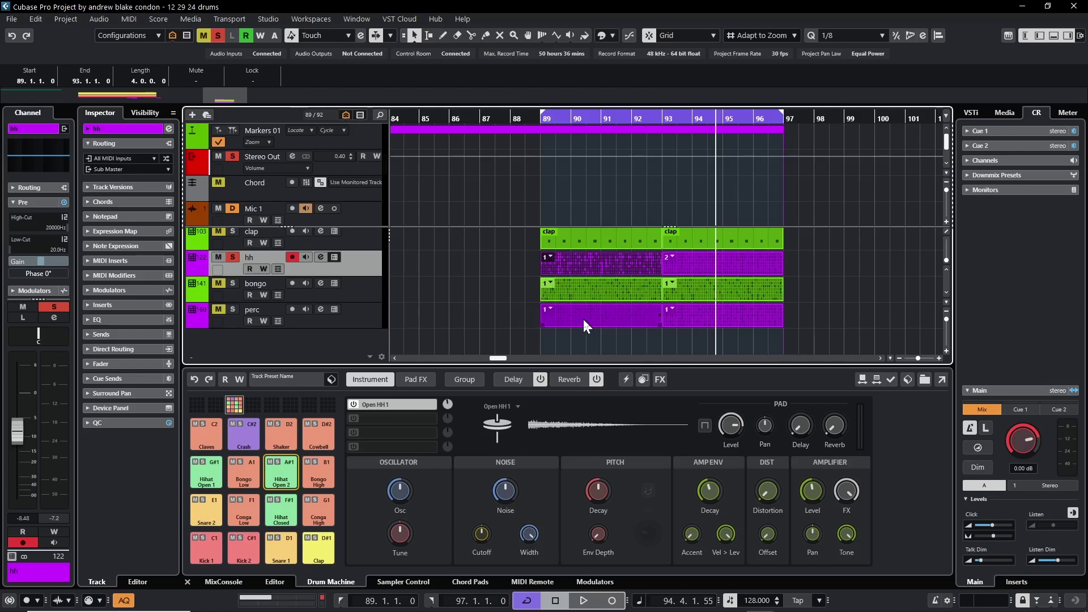
scroll(531, 271, up, 2)
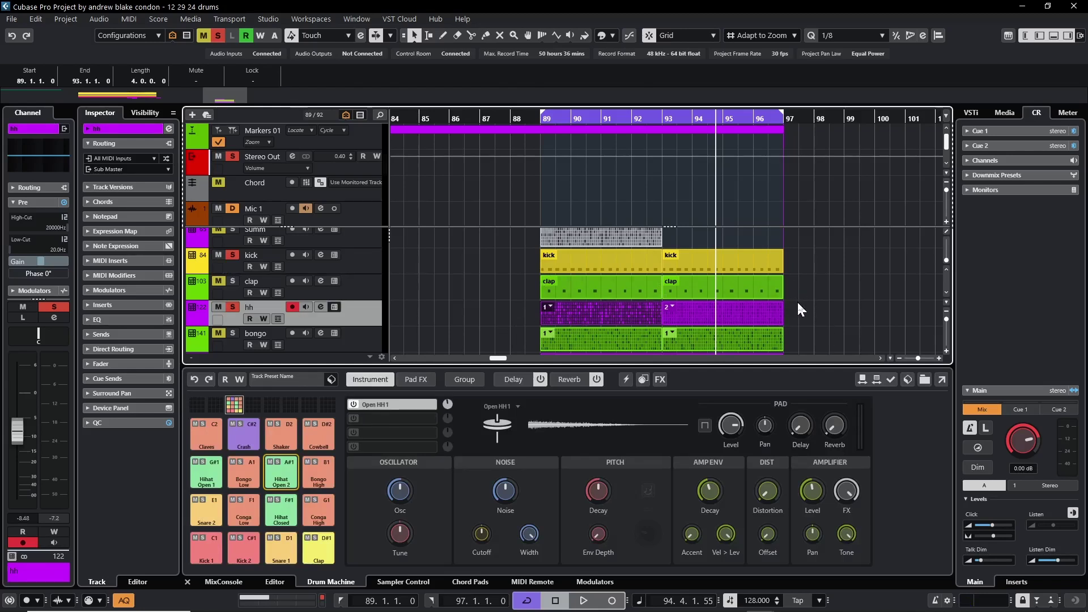
scroll(530, 285, down, 2)
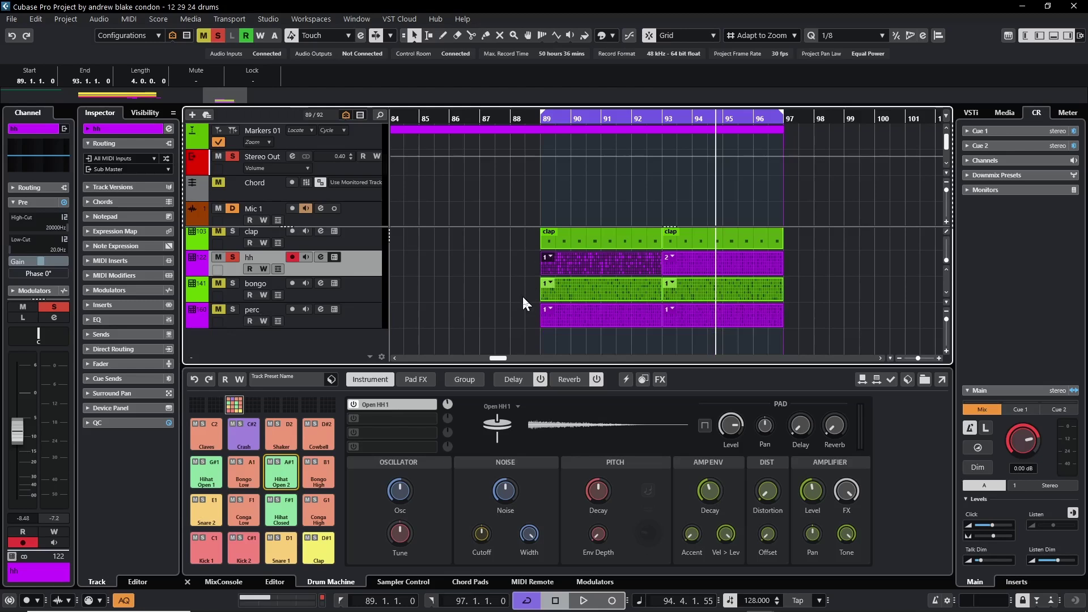
scroll(522, 296, up, 1)
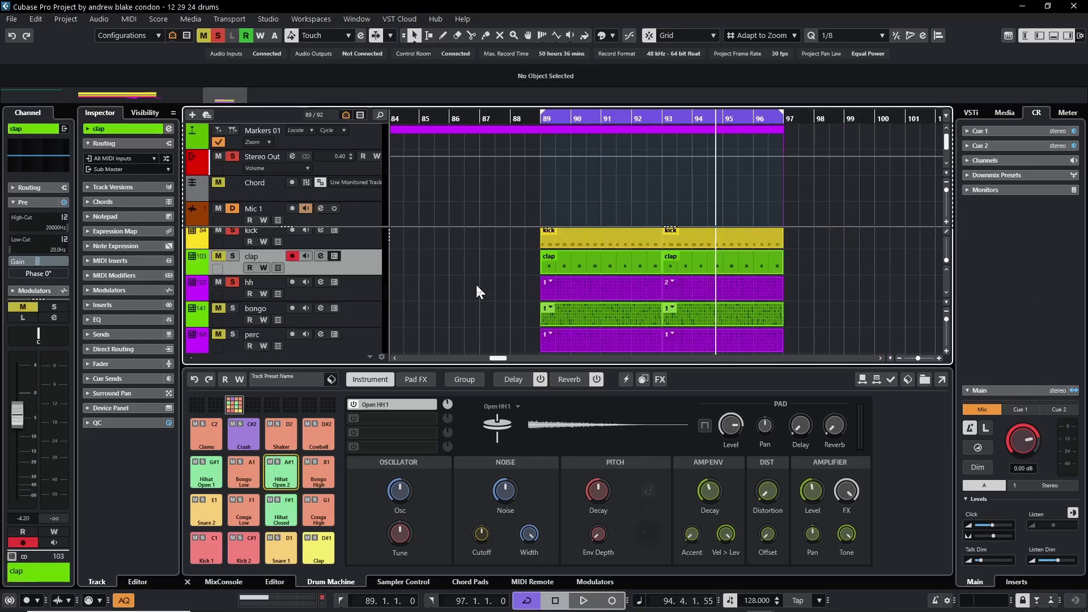
click(464, 379)
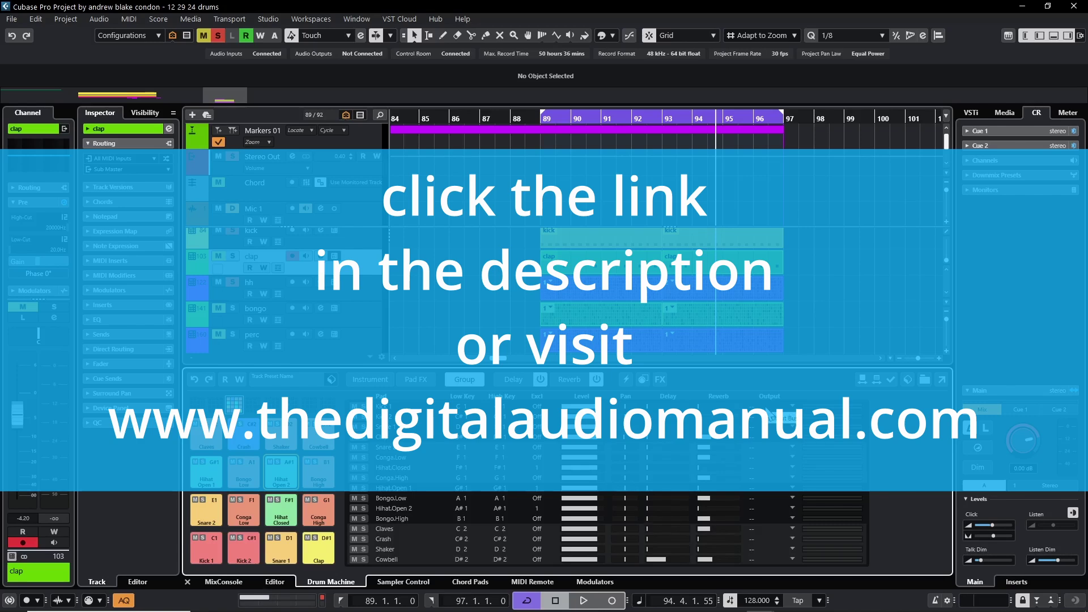
scroll(371, 263, up, 1)
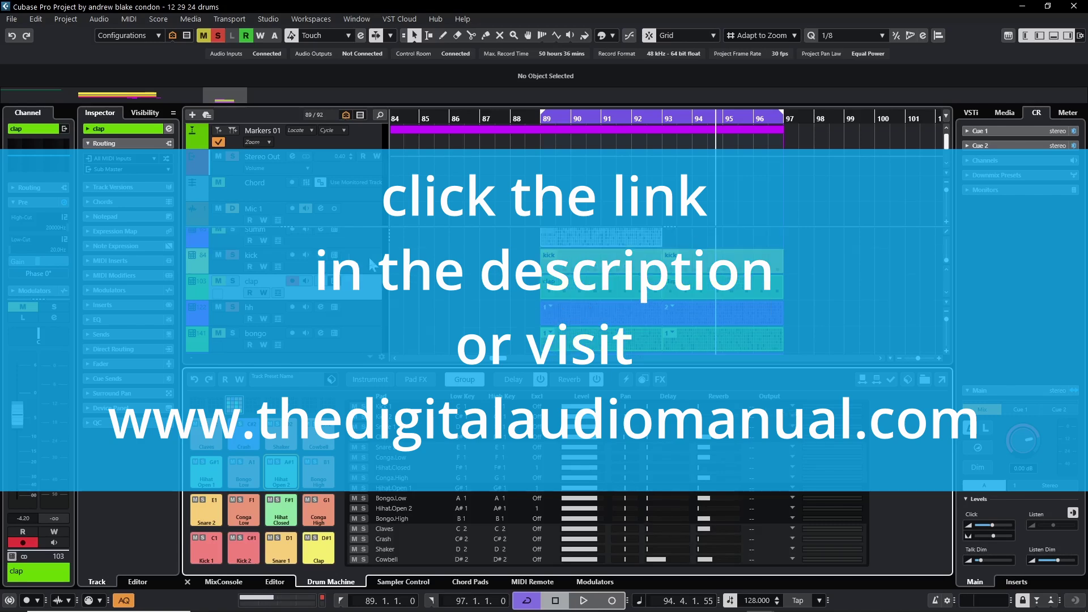
click(370, 258)
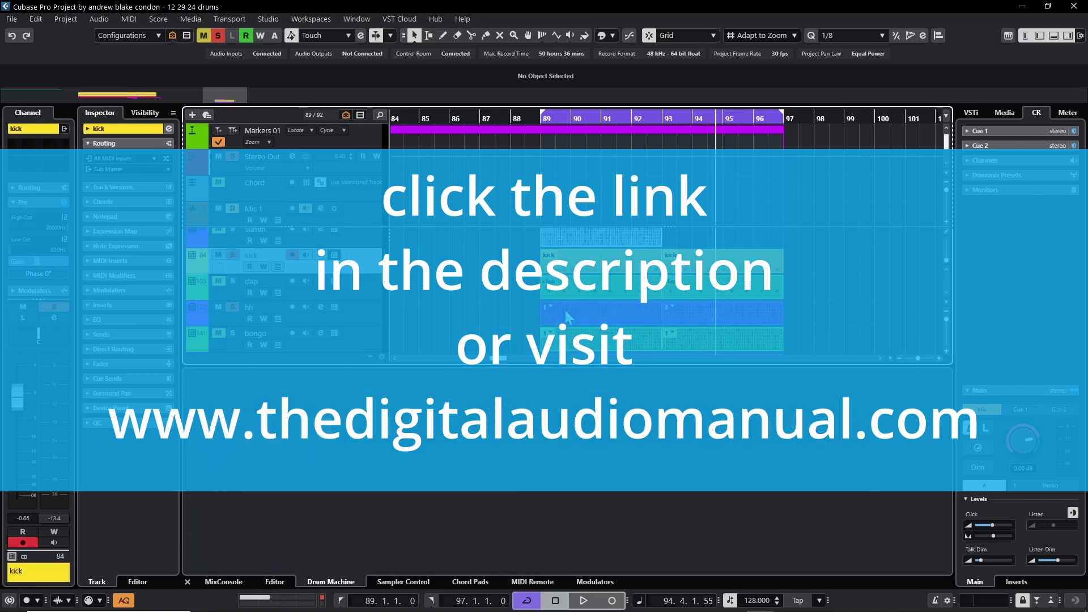